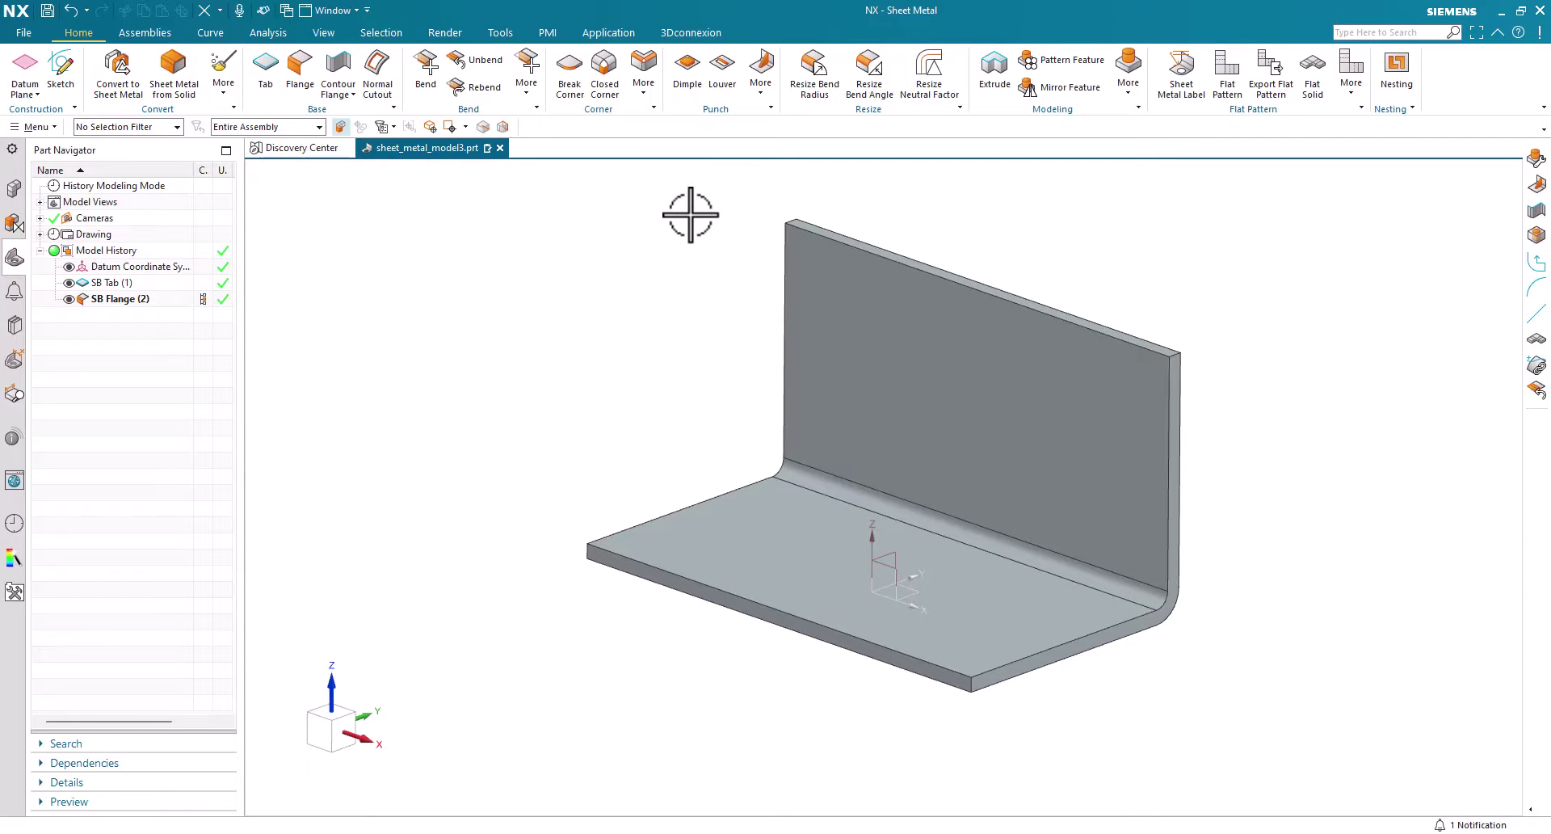
- Start an Automatic Profile gusset with reset settings on the inner bend face, located at the datum coordinate system's YZ plane
left_click(761, 89)
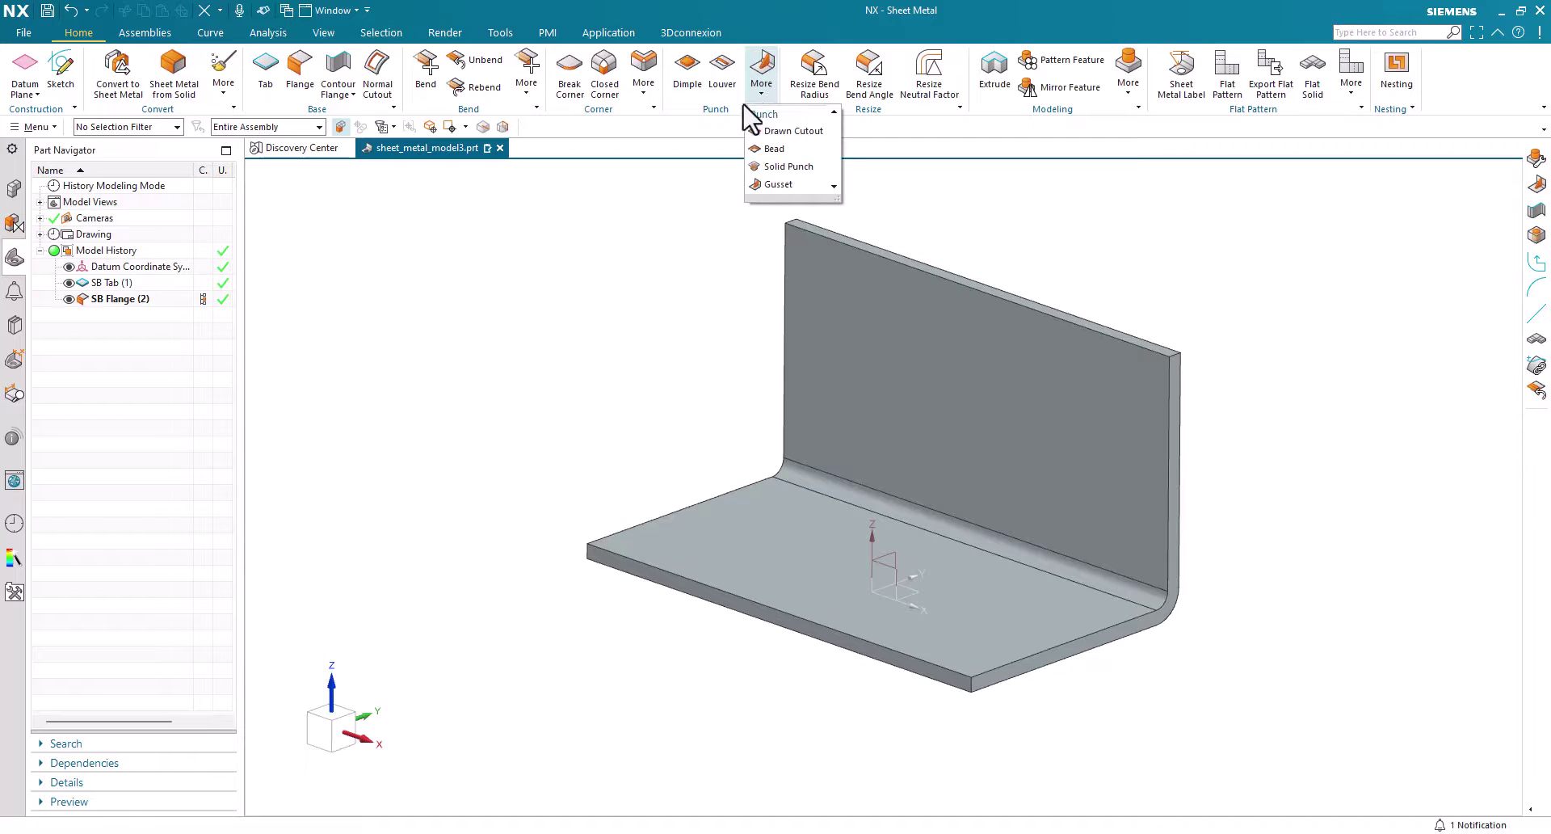
left_click(776, 186)
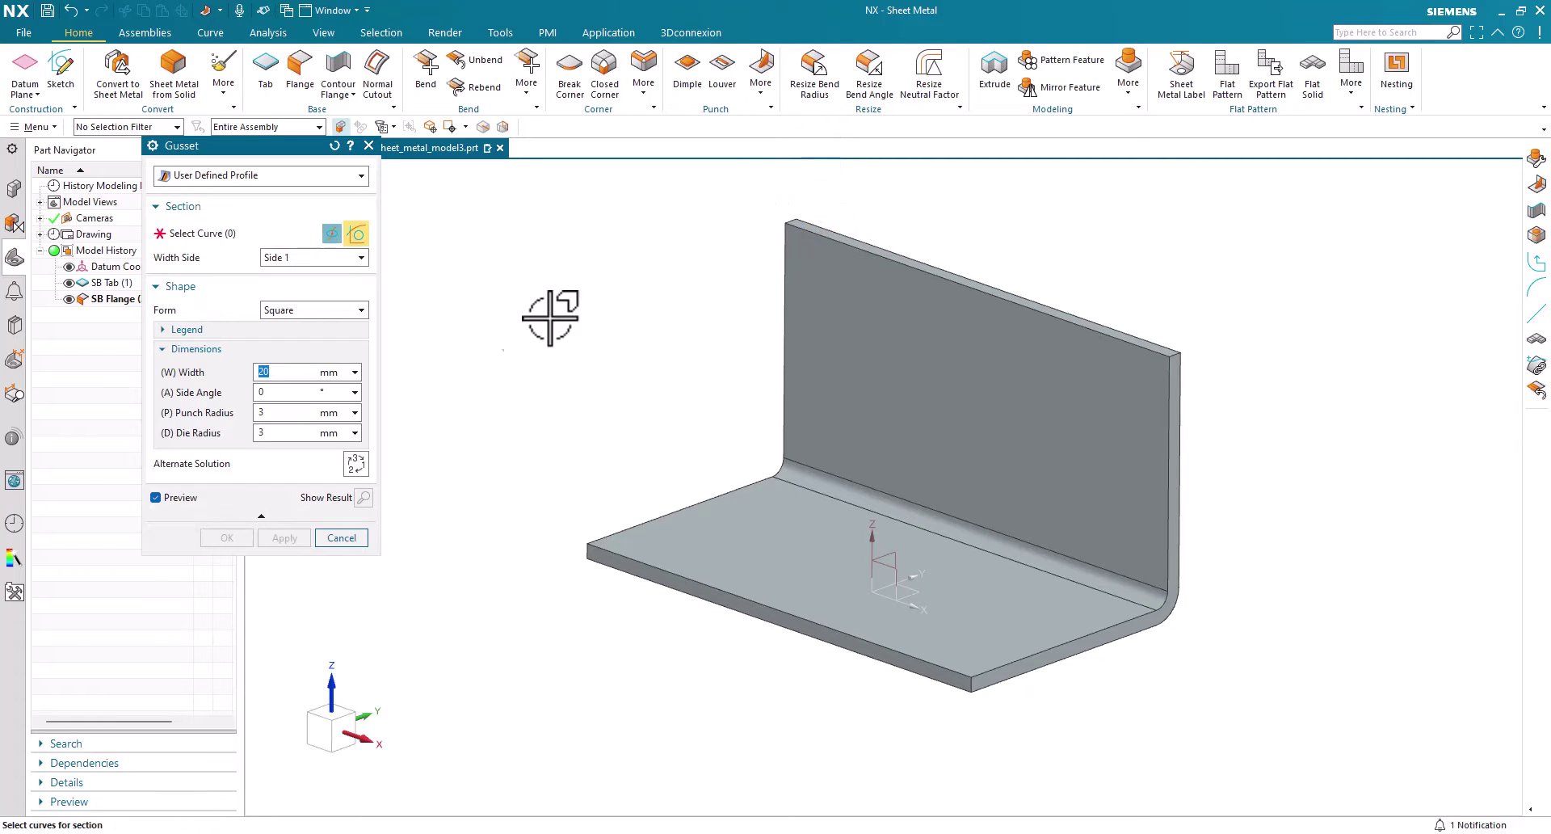
left_click(333, 146)
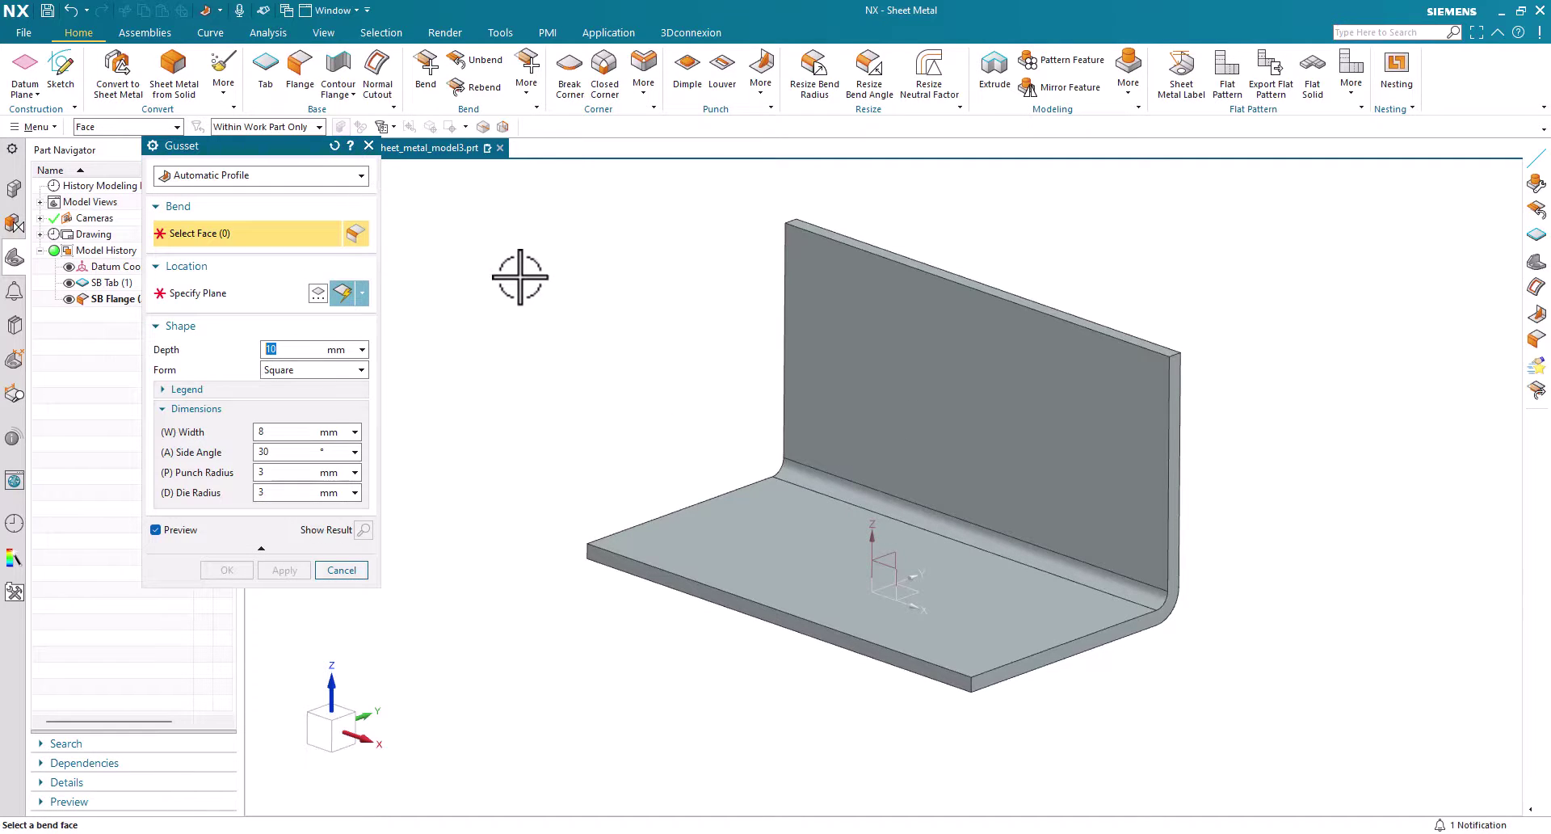
left_click(246, 180)
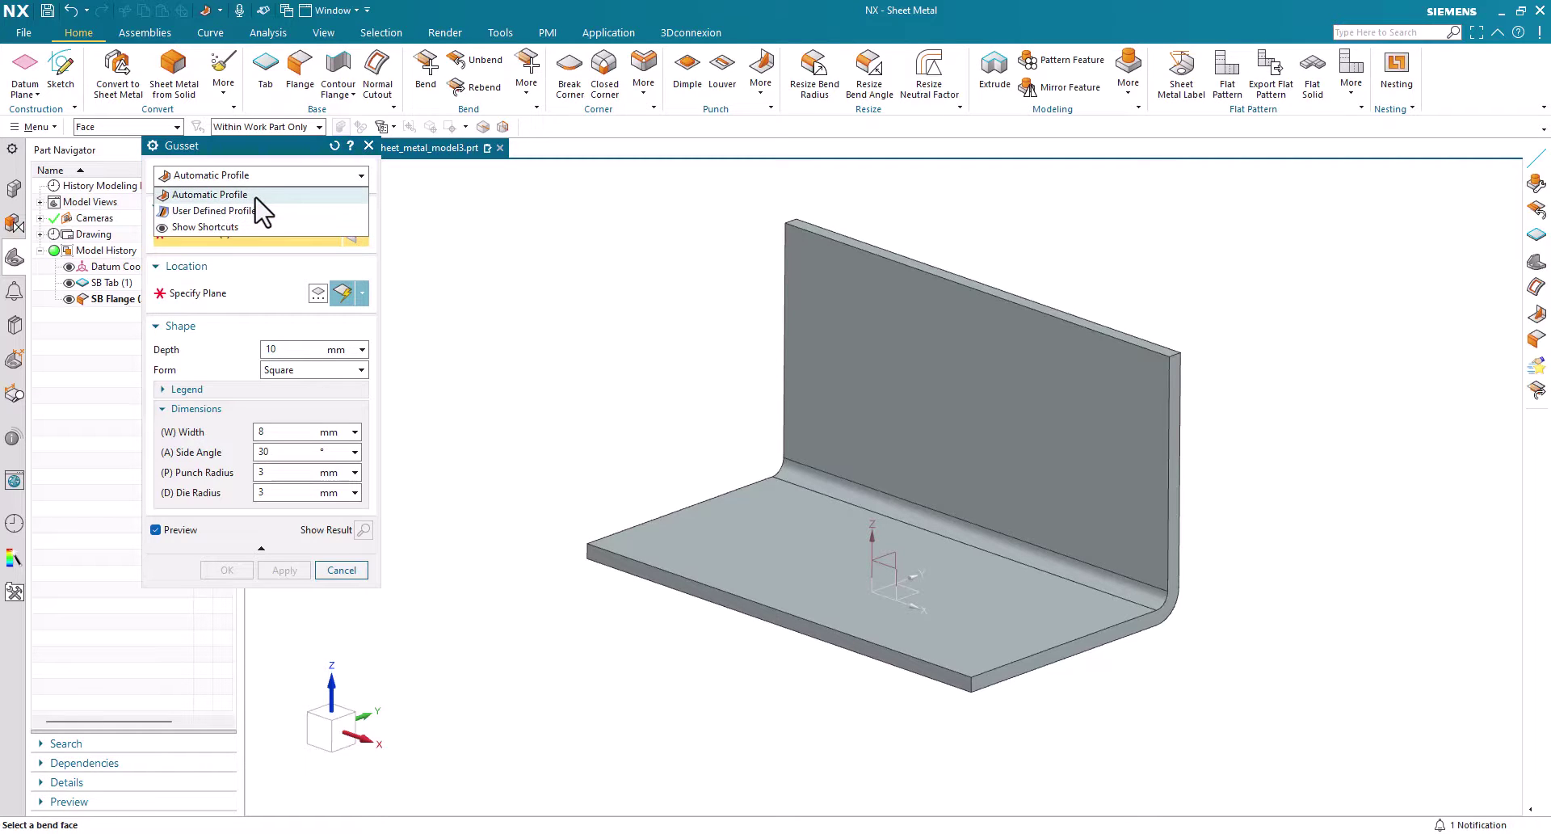
left_click(255, 197)
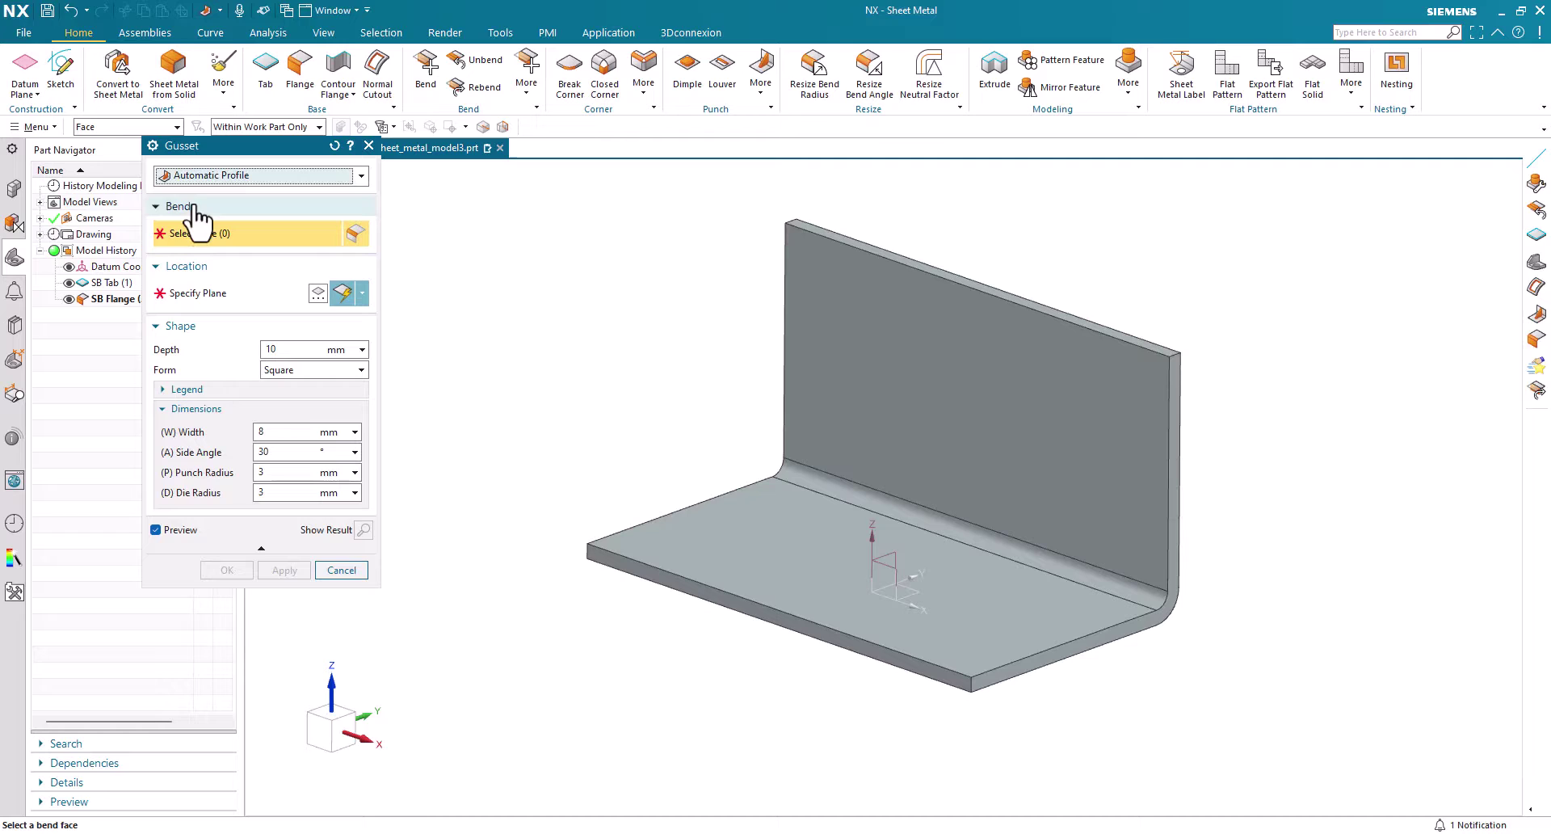
left_click(848, 488)
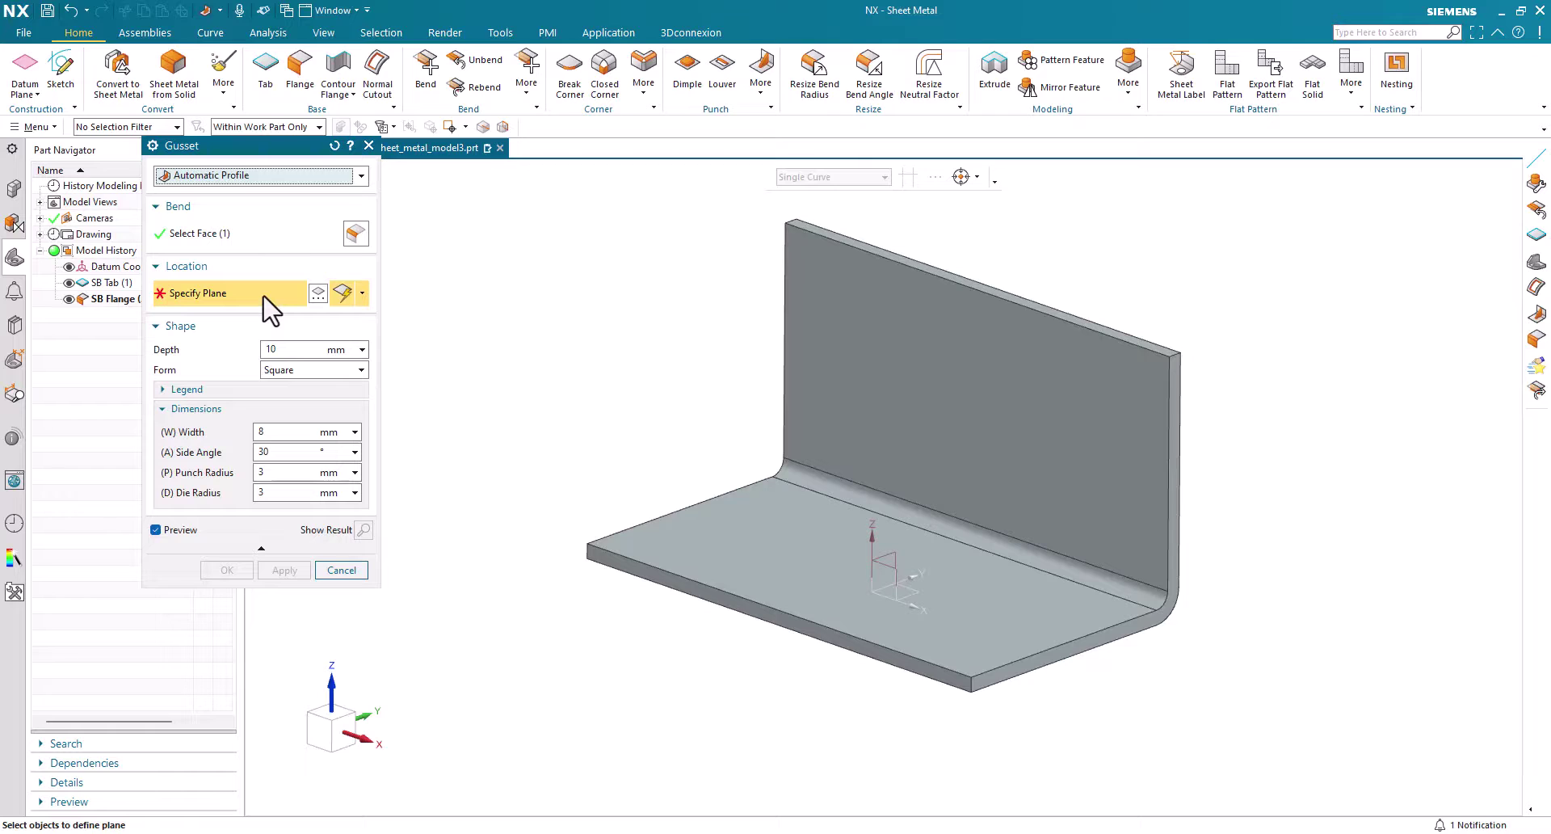
left_click(886, 556)
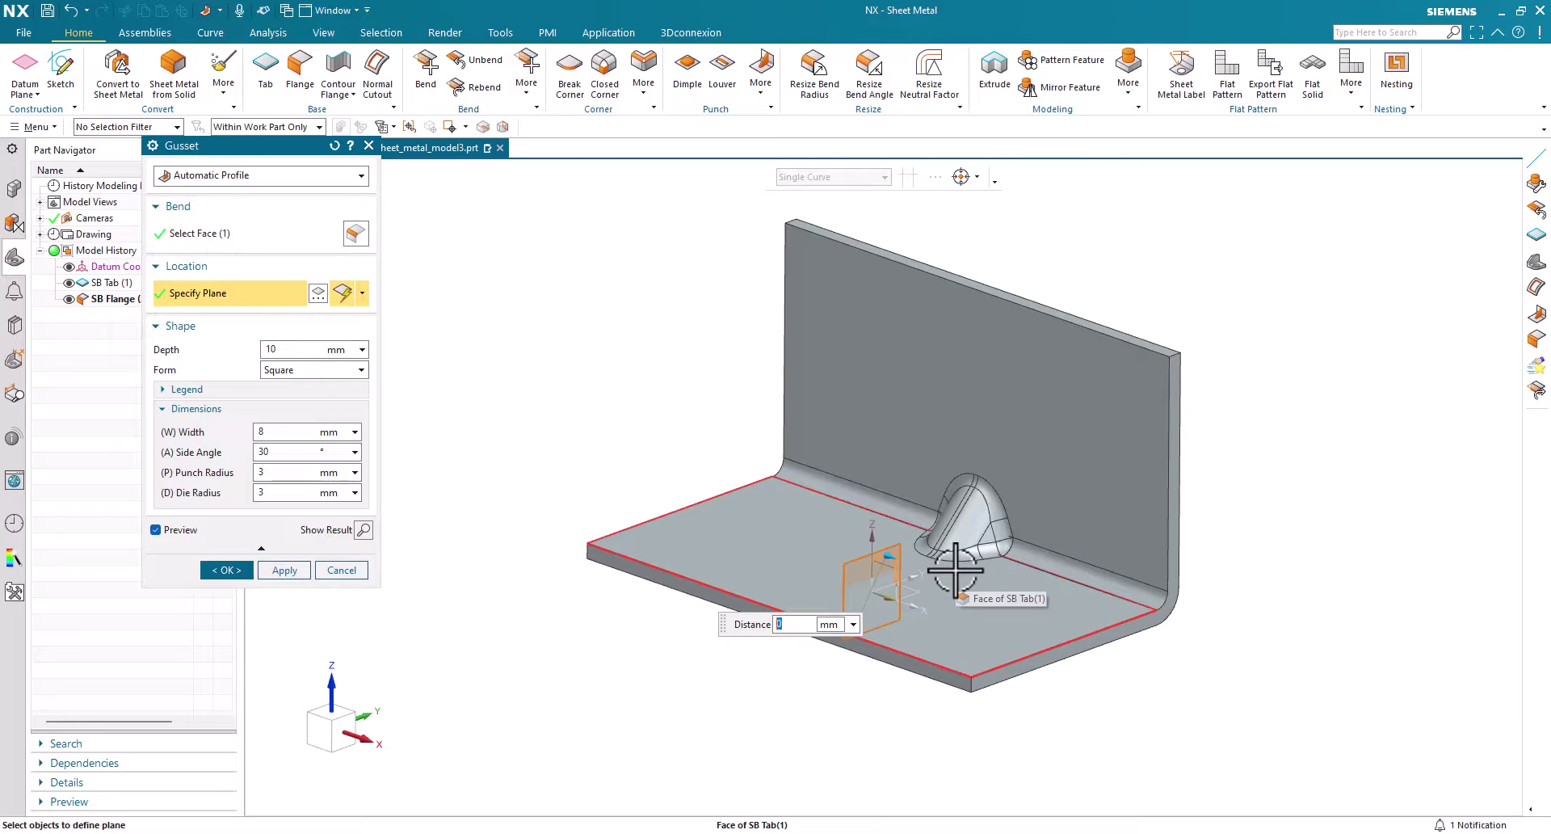
- Set the gusset's punch radius and die radius to 0 mm and show the dimension legend
middle_click_drag(1045, 526, 895, 642)
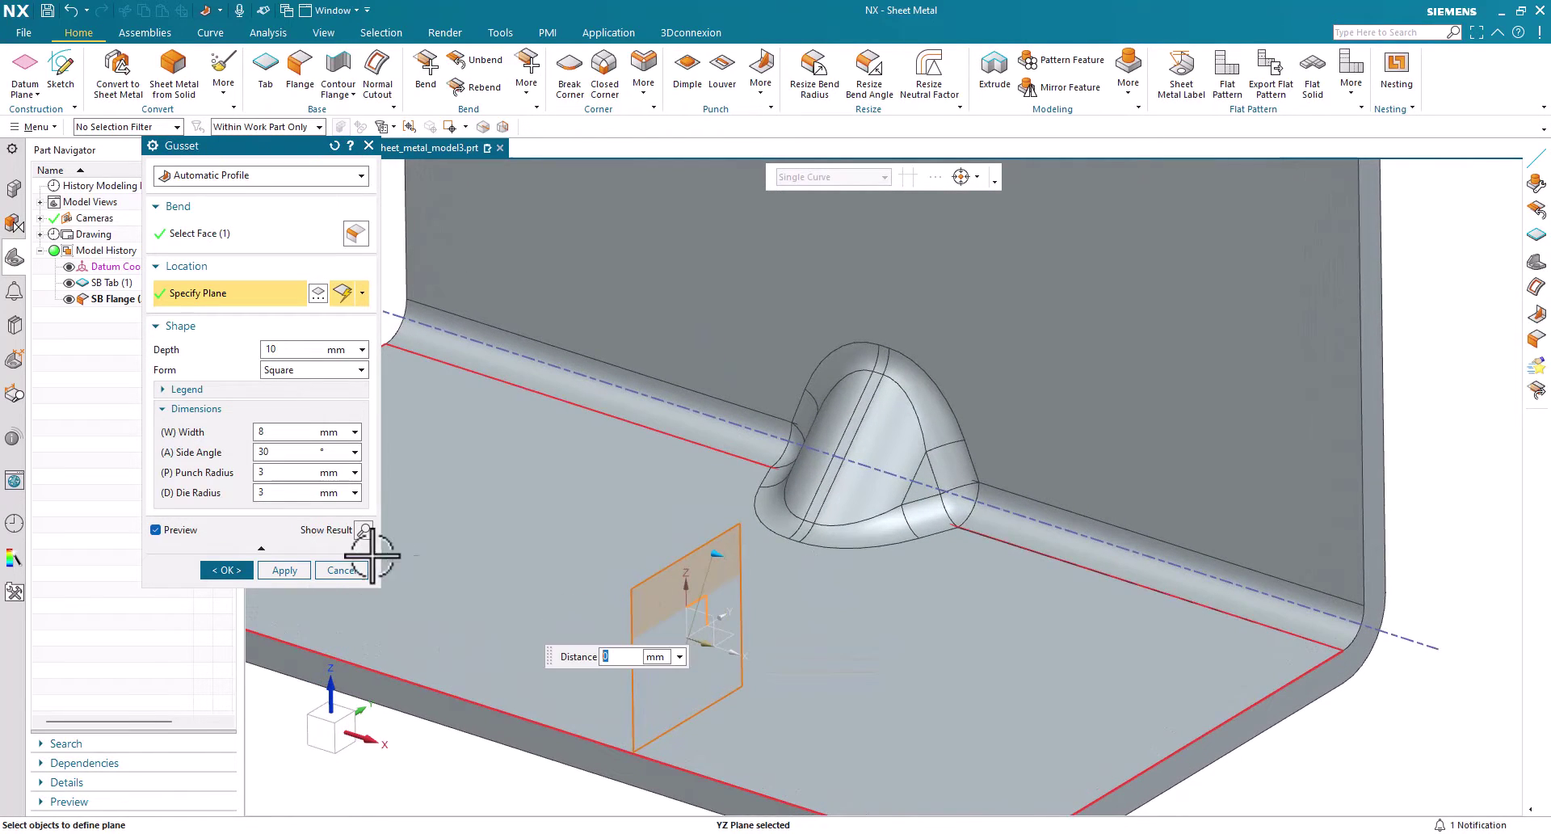
left_click(278, 473)
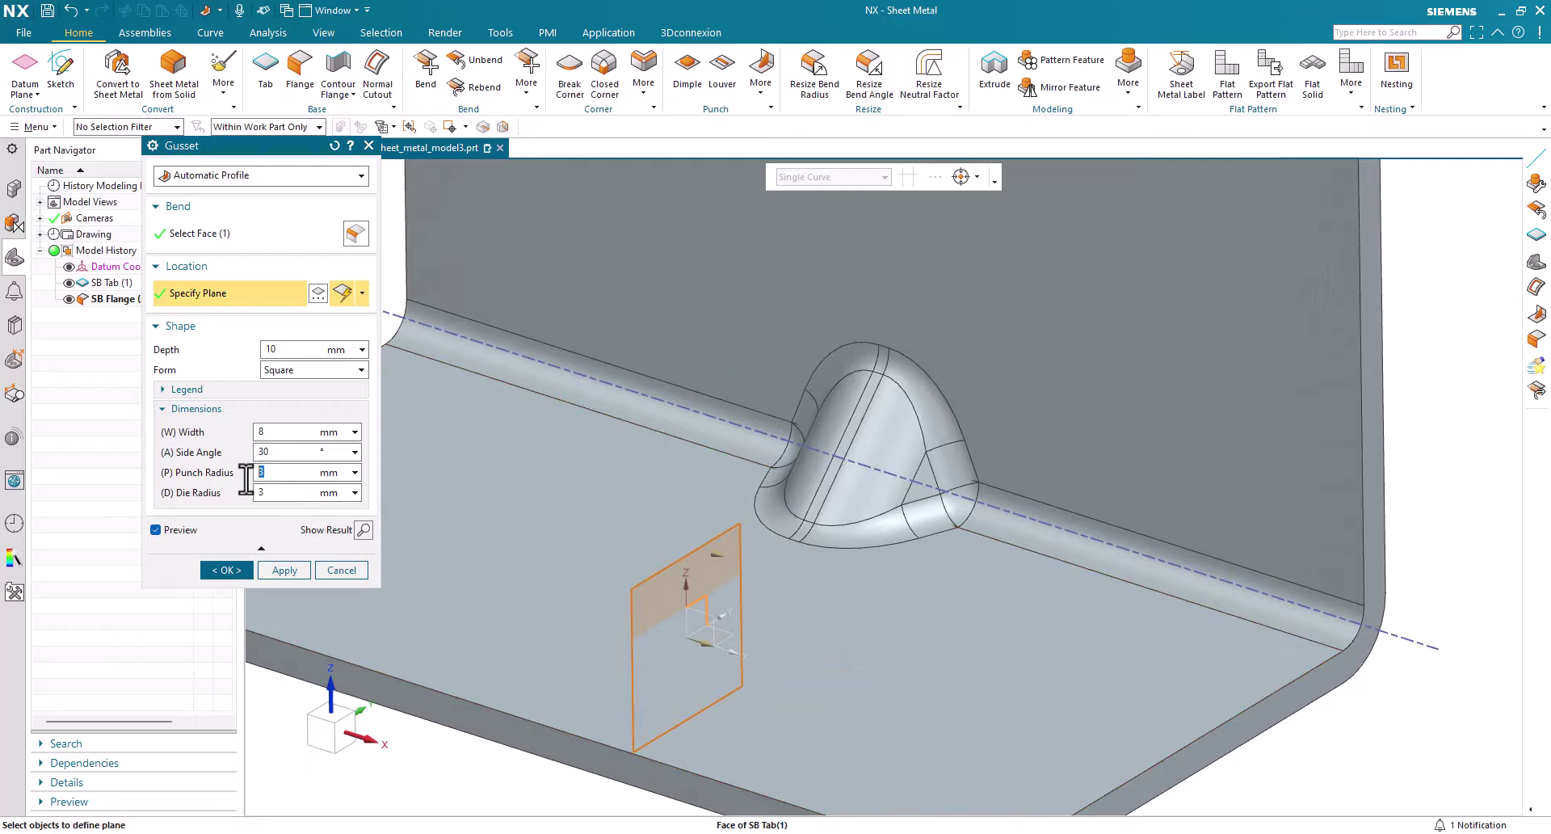
left_click(255, 497)
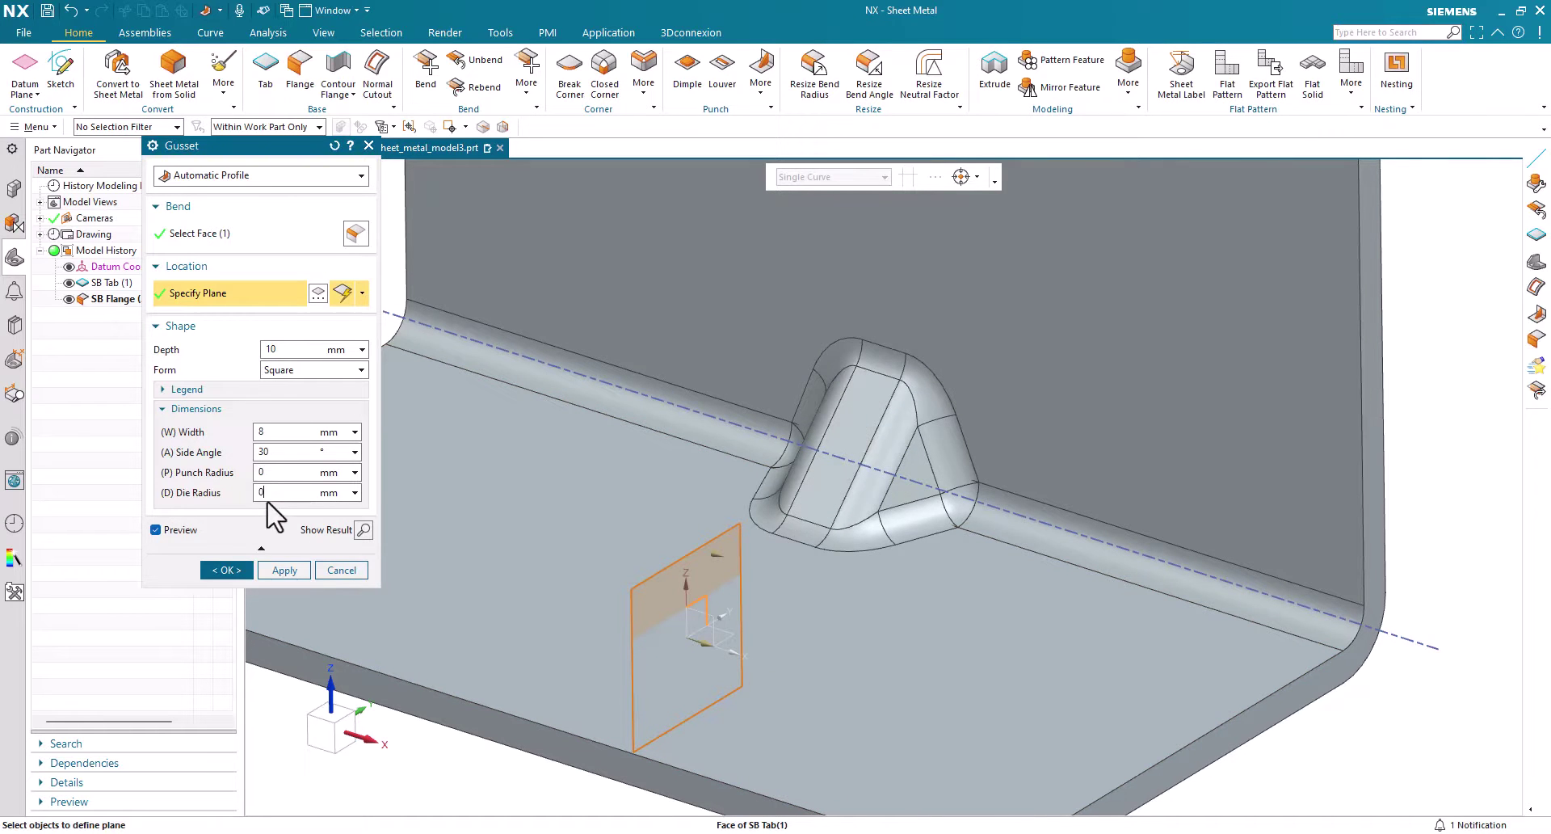
left_click(286, 473)
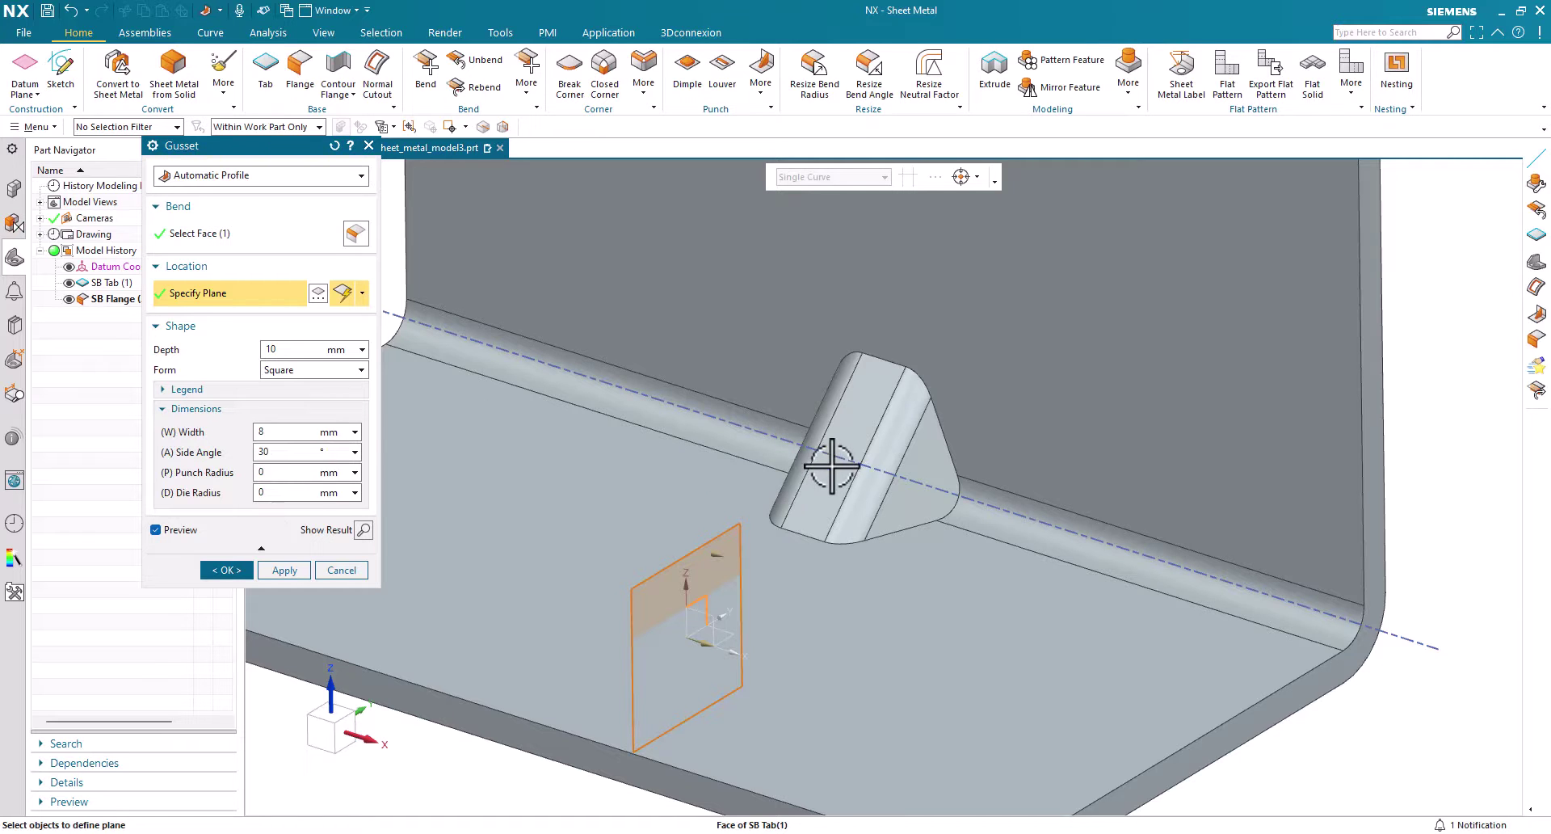
middle_click_drag(842, 461, 821, 479)
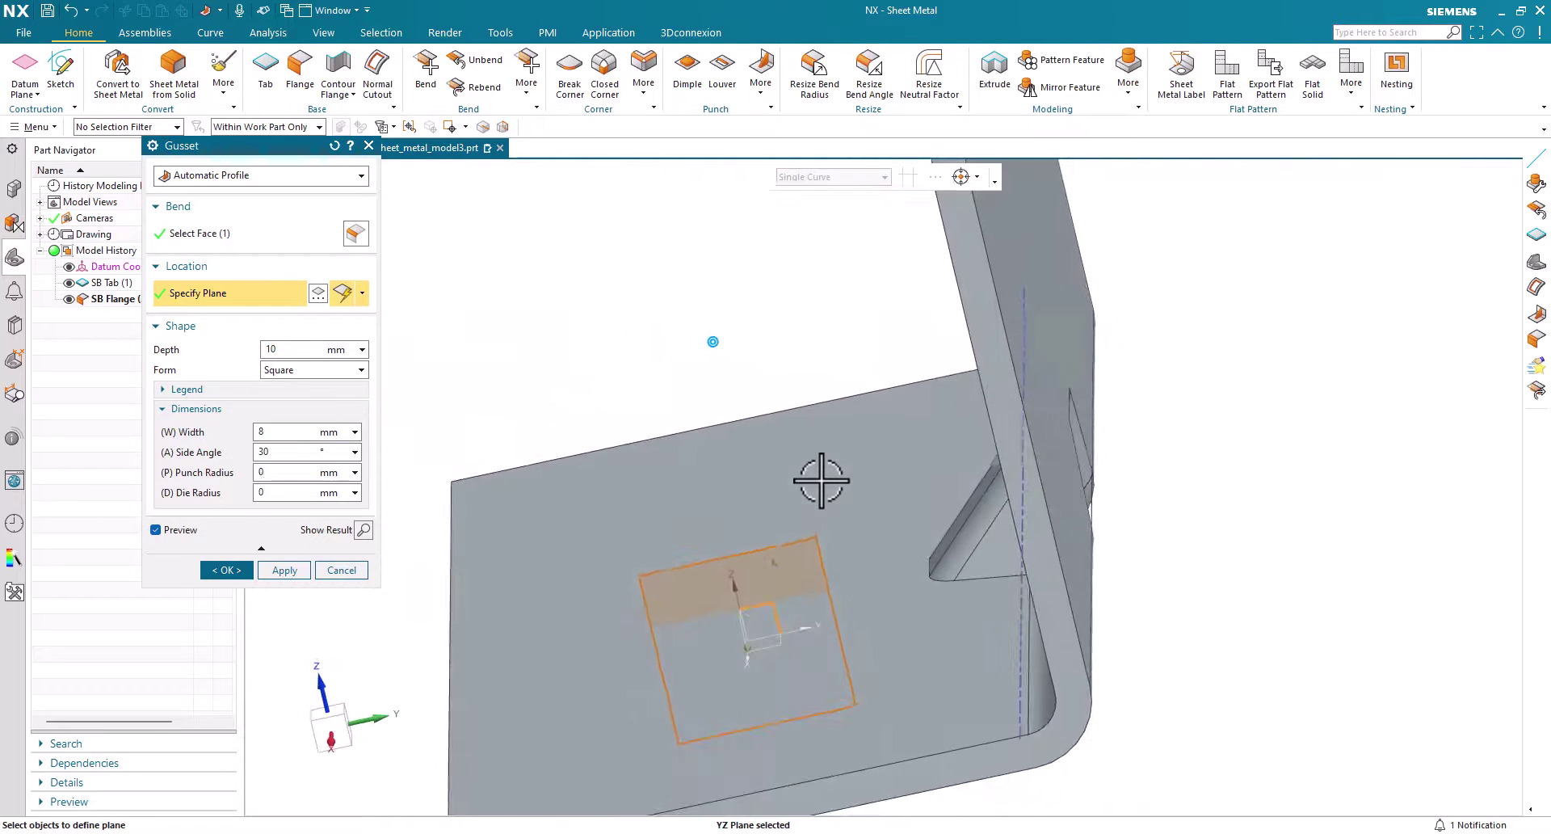
middle_click_drag(618, 422, 301, 374)
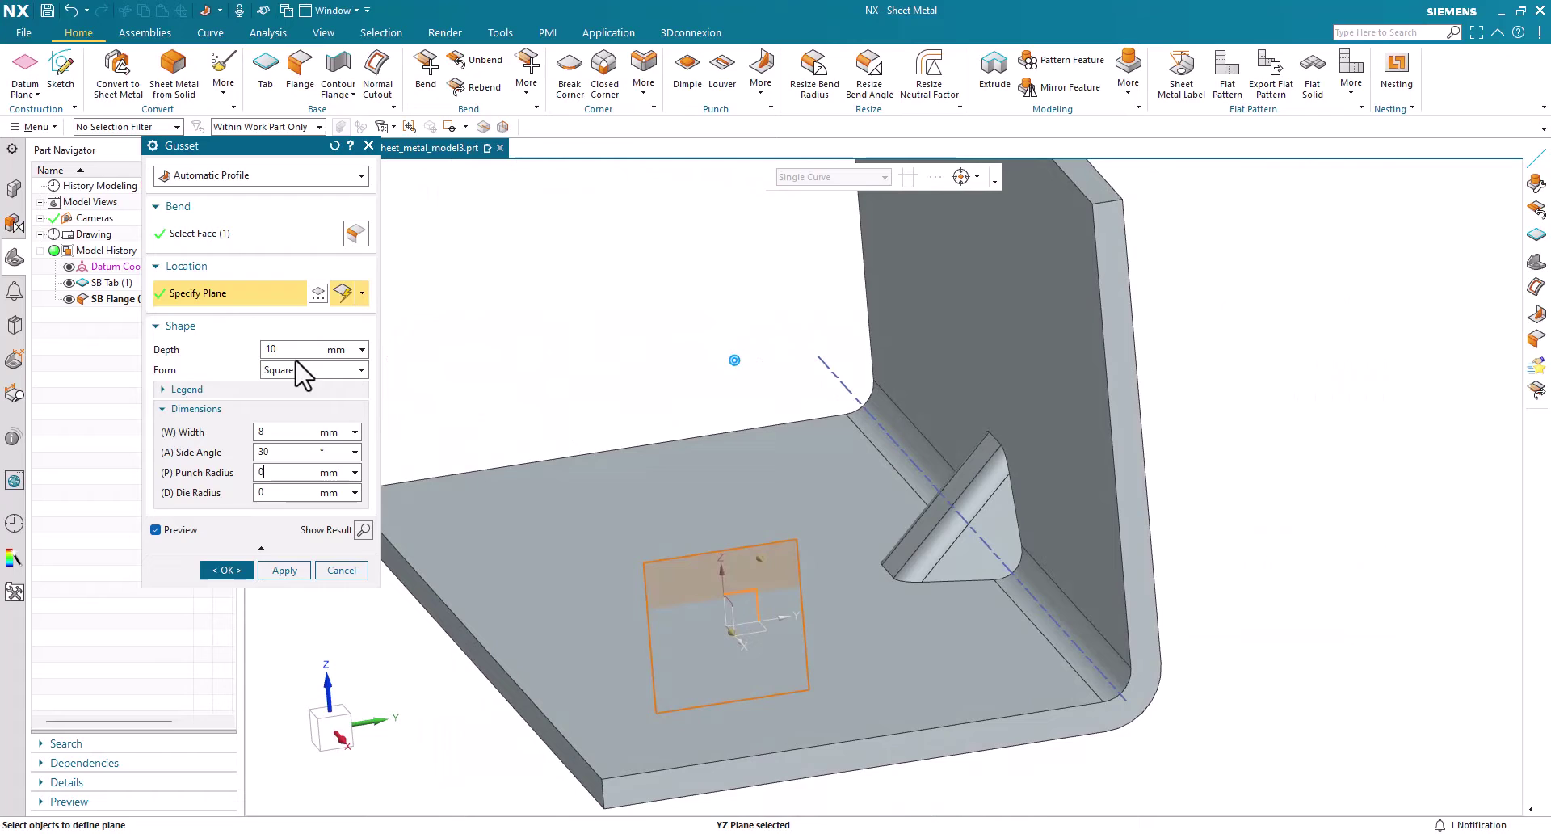
left_click(193, 390)
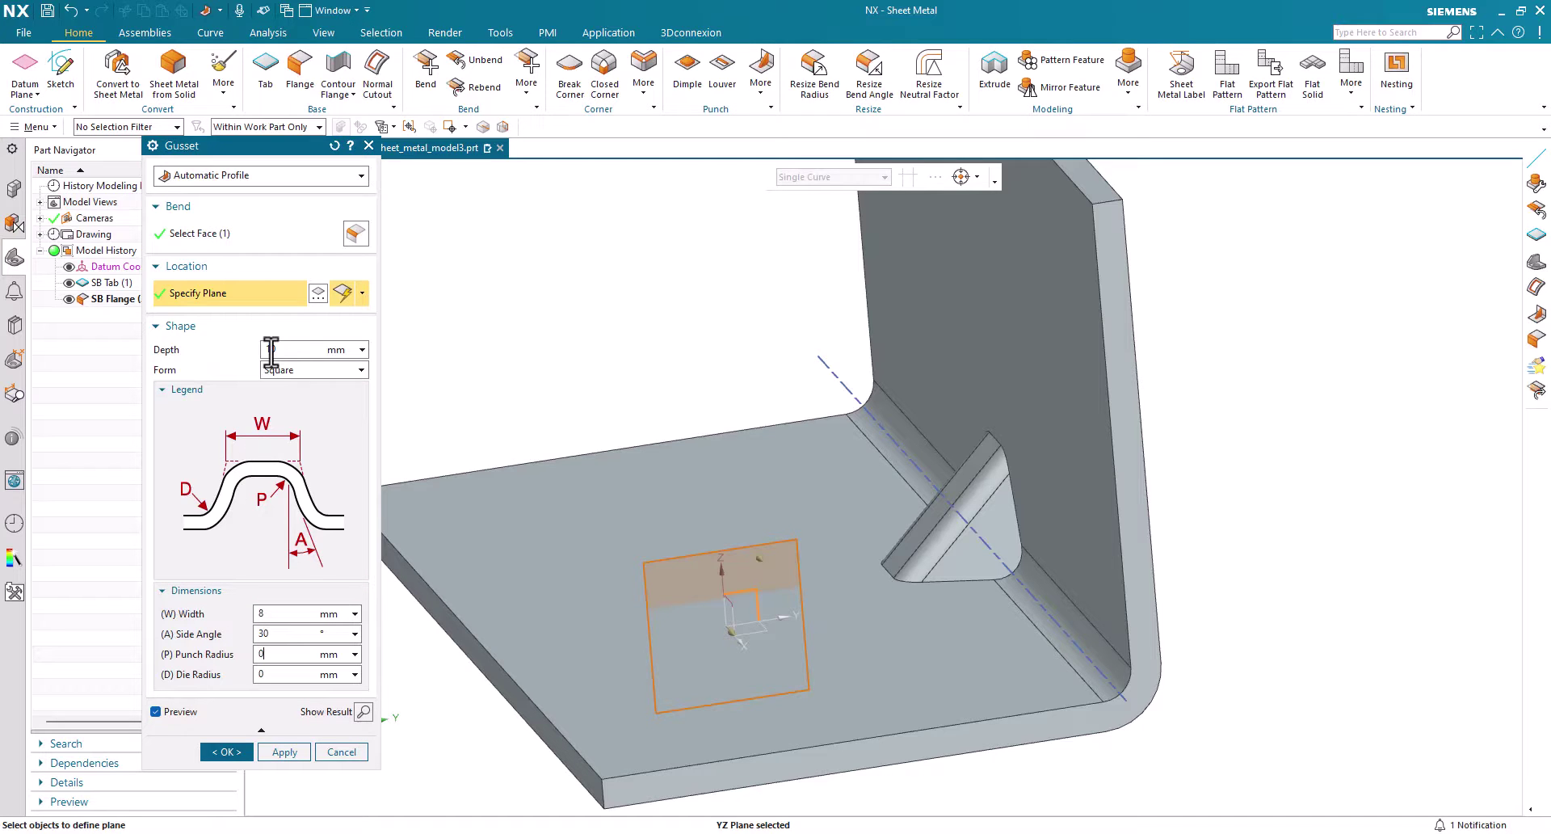
- Set the gusset's side angle to 0° and its width to 15 mm
mouse_move(738, 482)
middle_mouse_down()
mouse_move(641, 384)
mouse_move(636, 473)
mouse_move(639, 390)
mouse_move(652, 418)
mouse_move(854, 415)
mouse_move(841, 658)
mouse_move(865, 633)
mouse_move(875, 576)
middle_mouse_up()
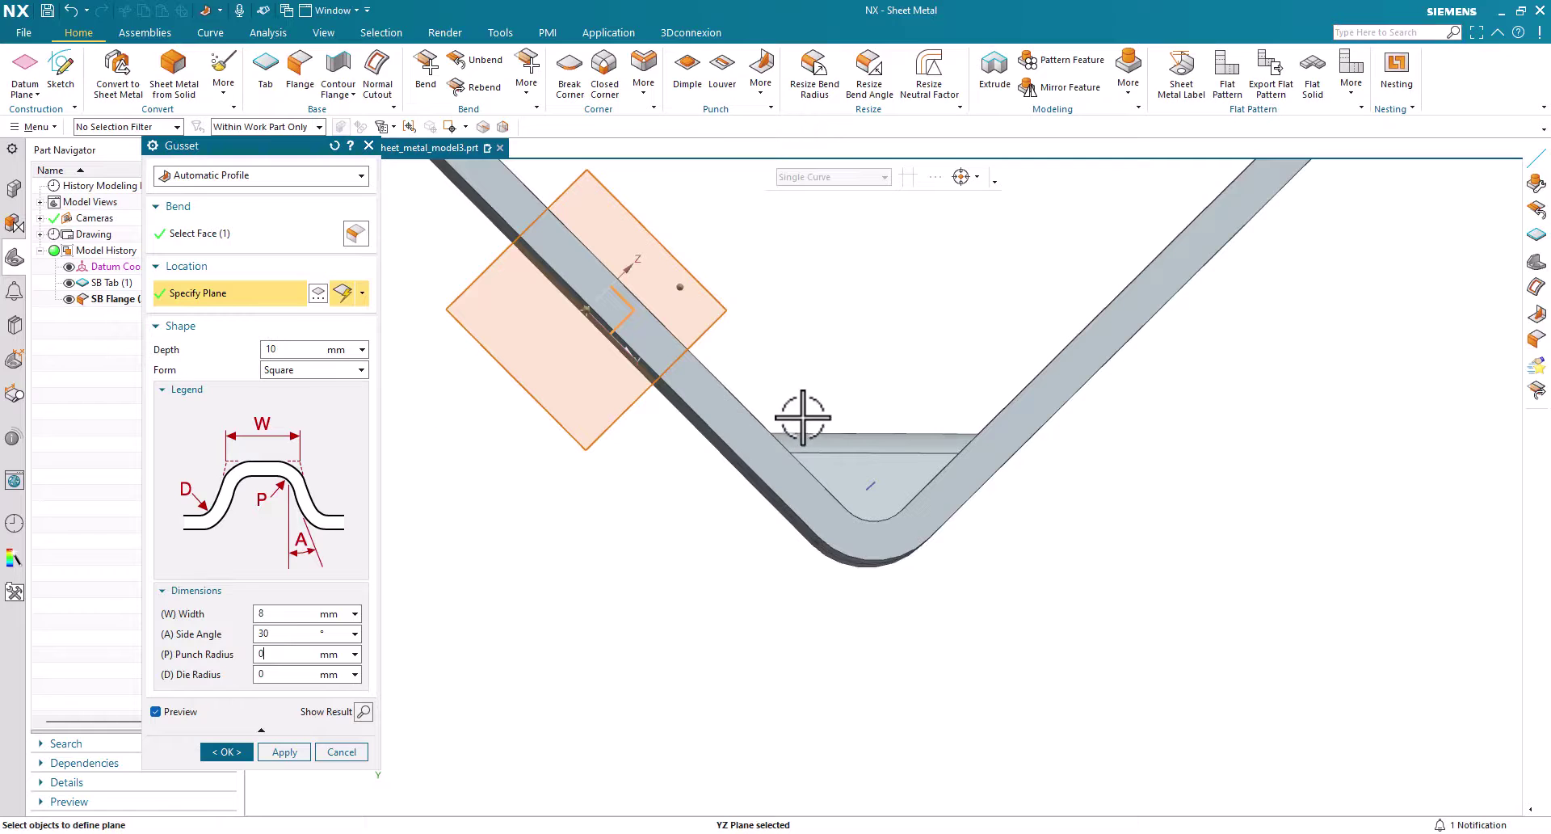
middle_click_drag(710, 526, 686, 549)
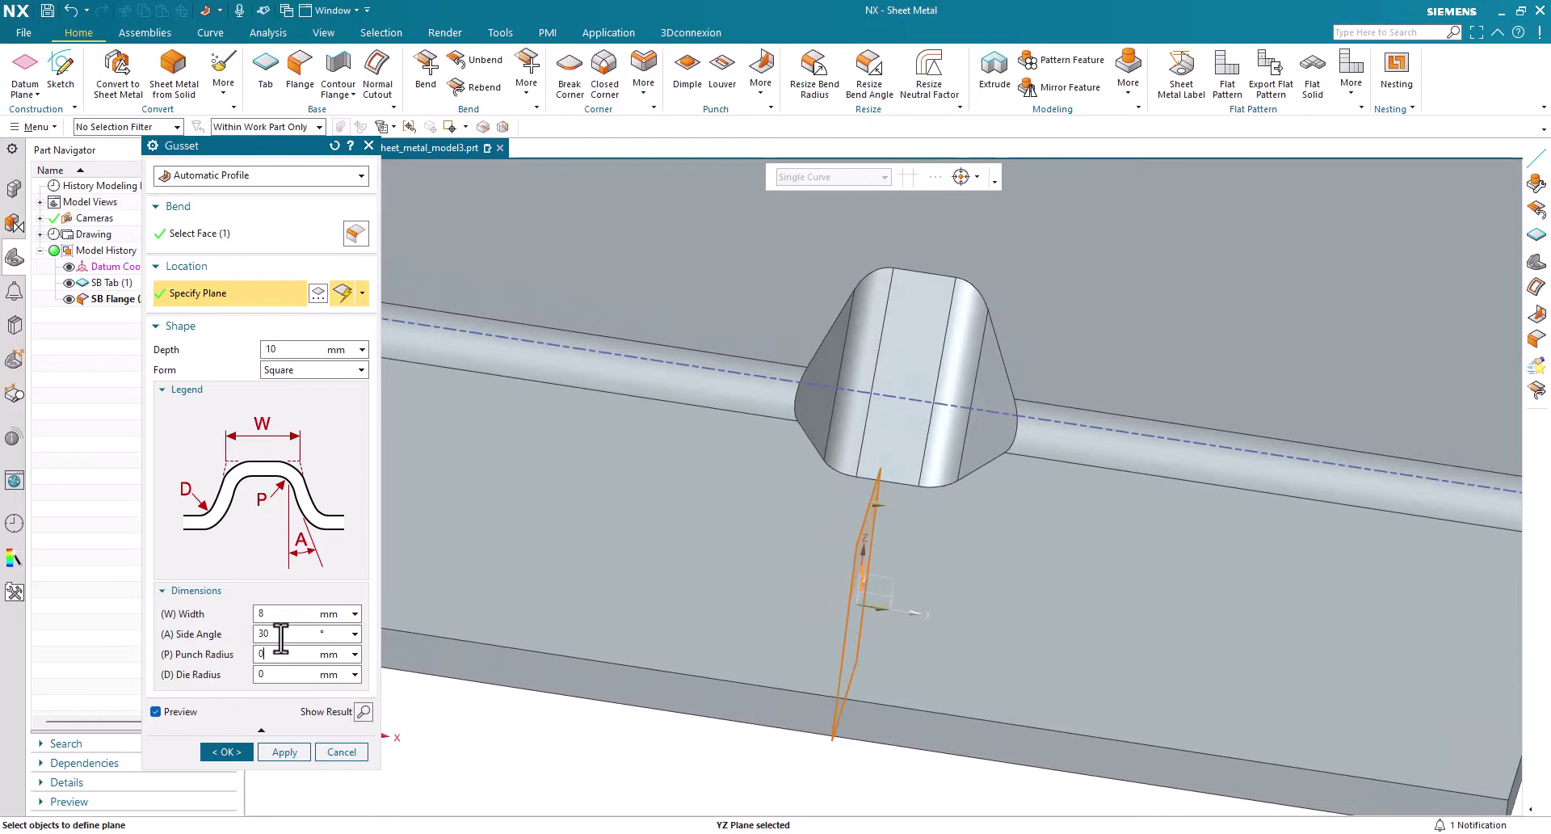
key("Return")
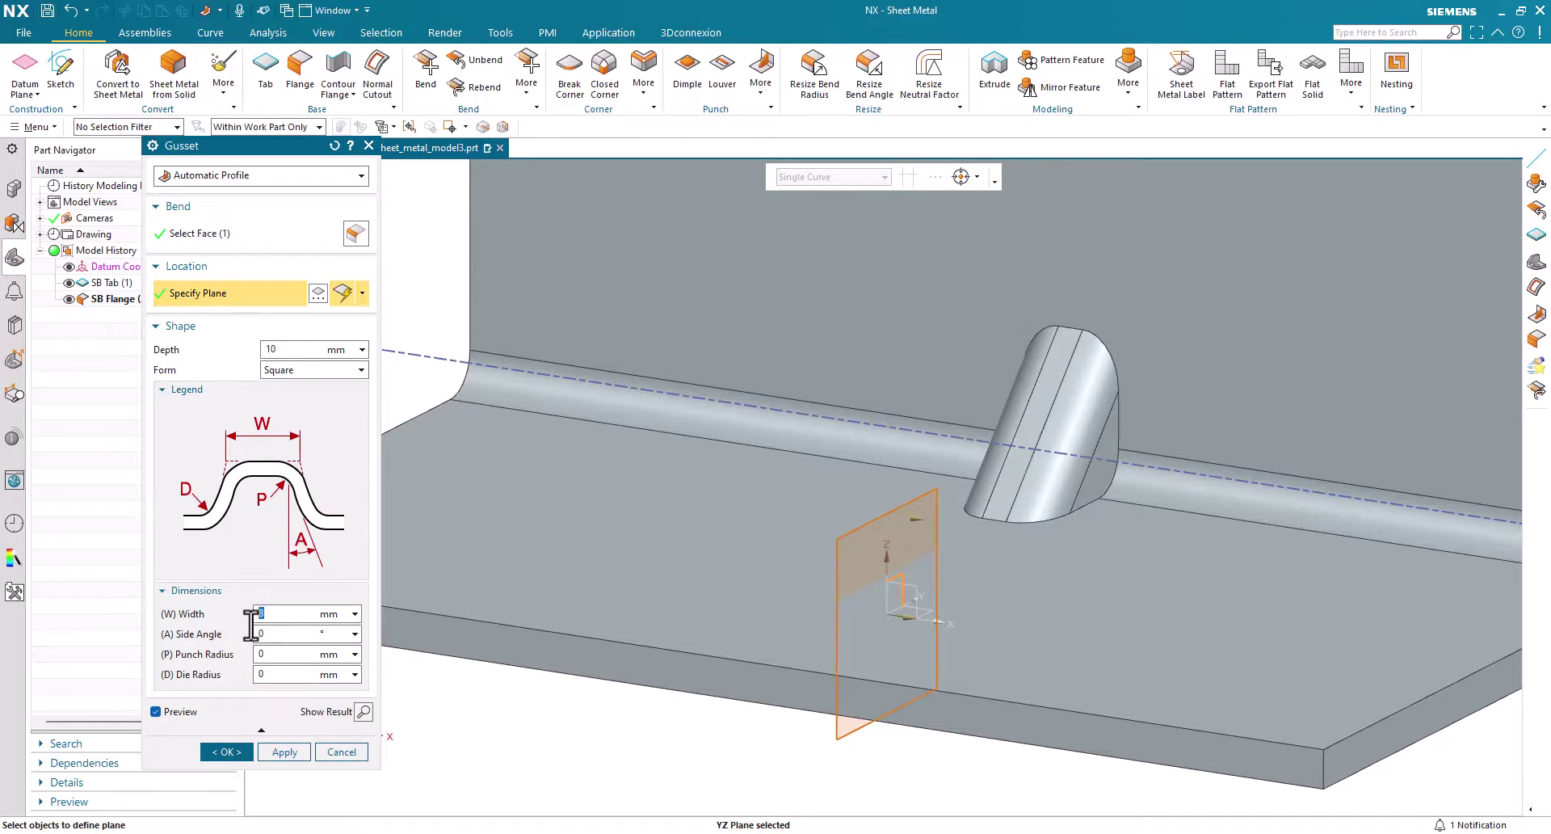
key("Return")
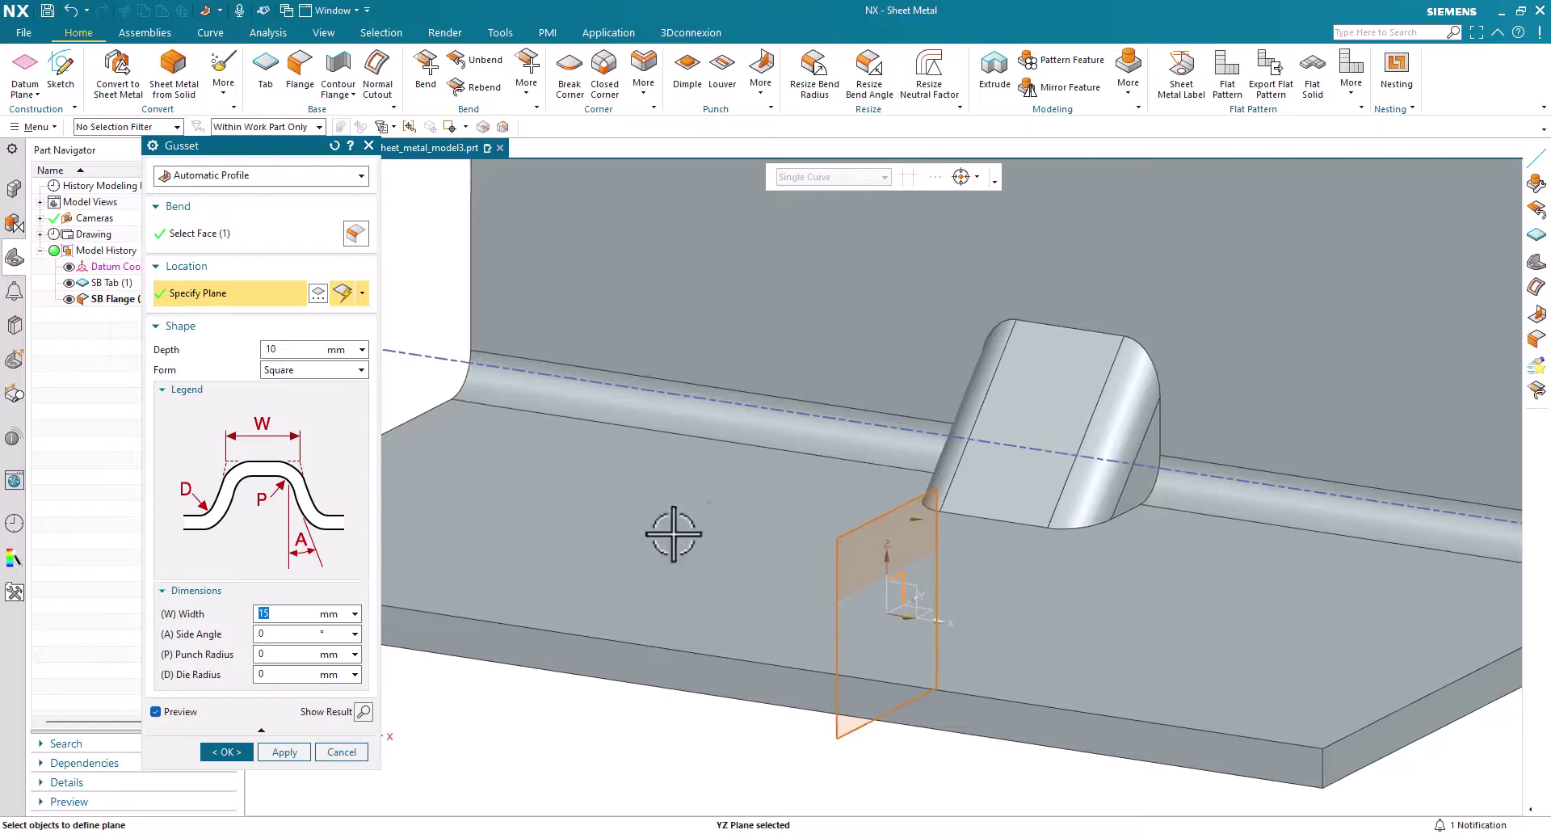
- Compare the gusset's Round and Square forms in the preview, finishing with Square
middle_click_drag(668, 526, 937, 476)
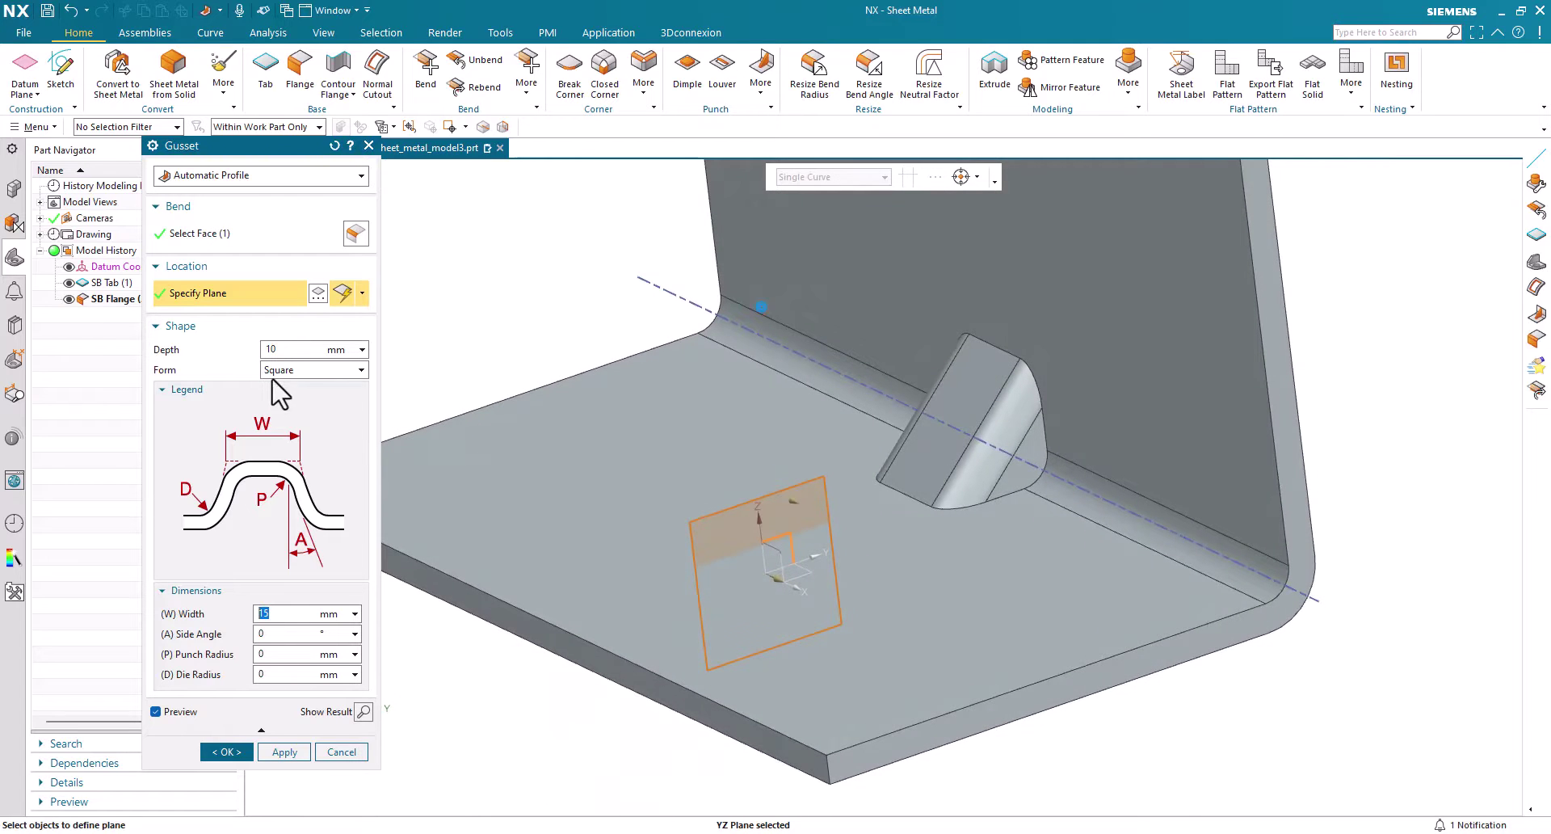
left_click(356, 370)
left_click(276, 399)
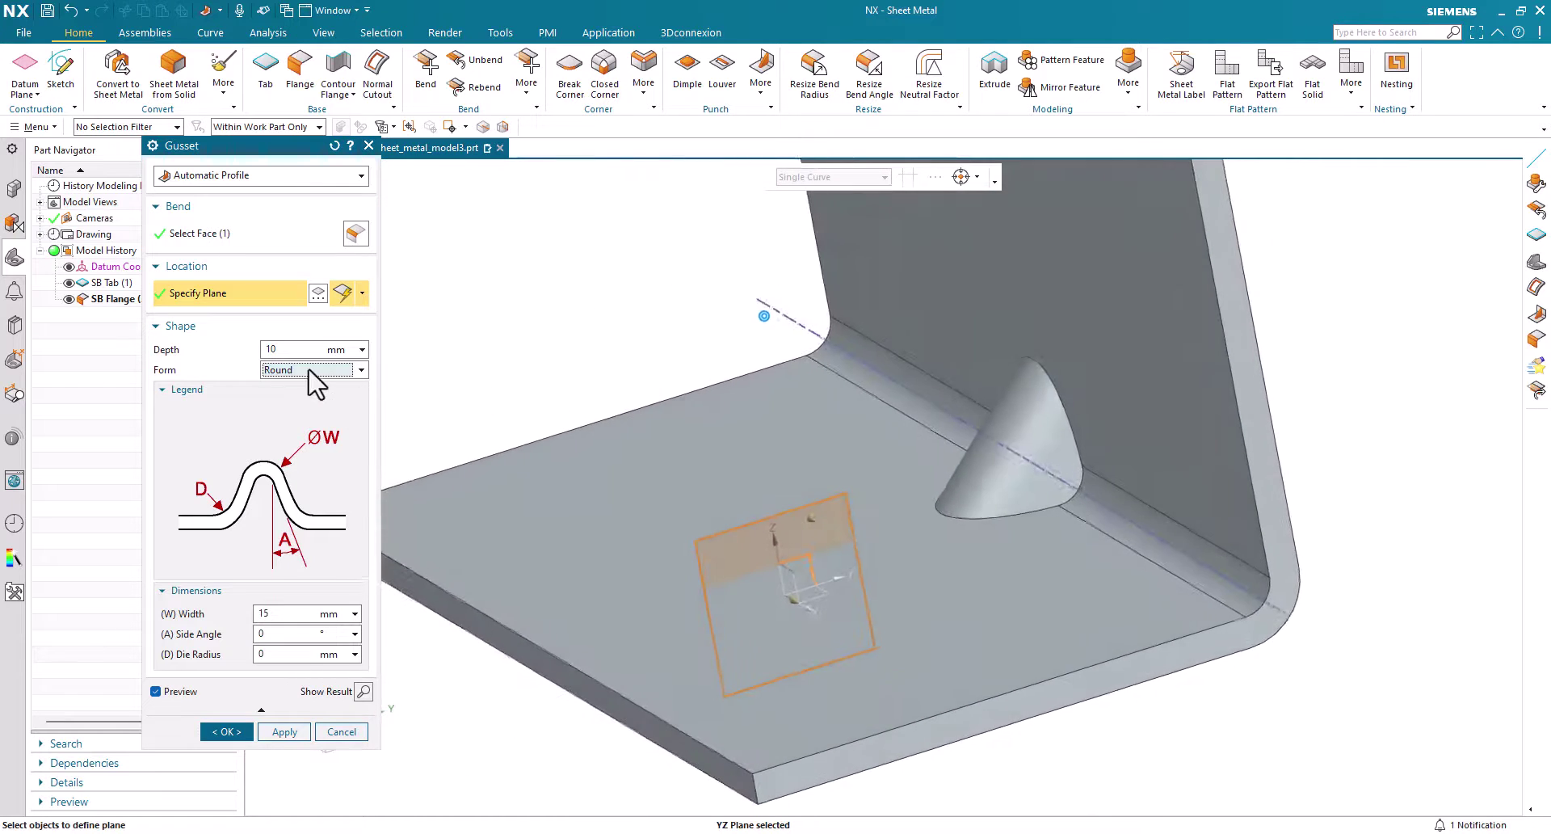
left_click(308, 371)
left_click(296, 386)
middle_click_drag(440, 410, 479, 413)
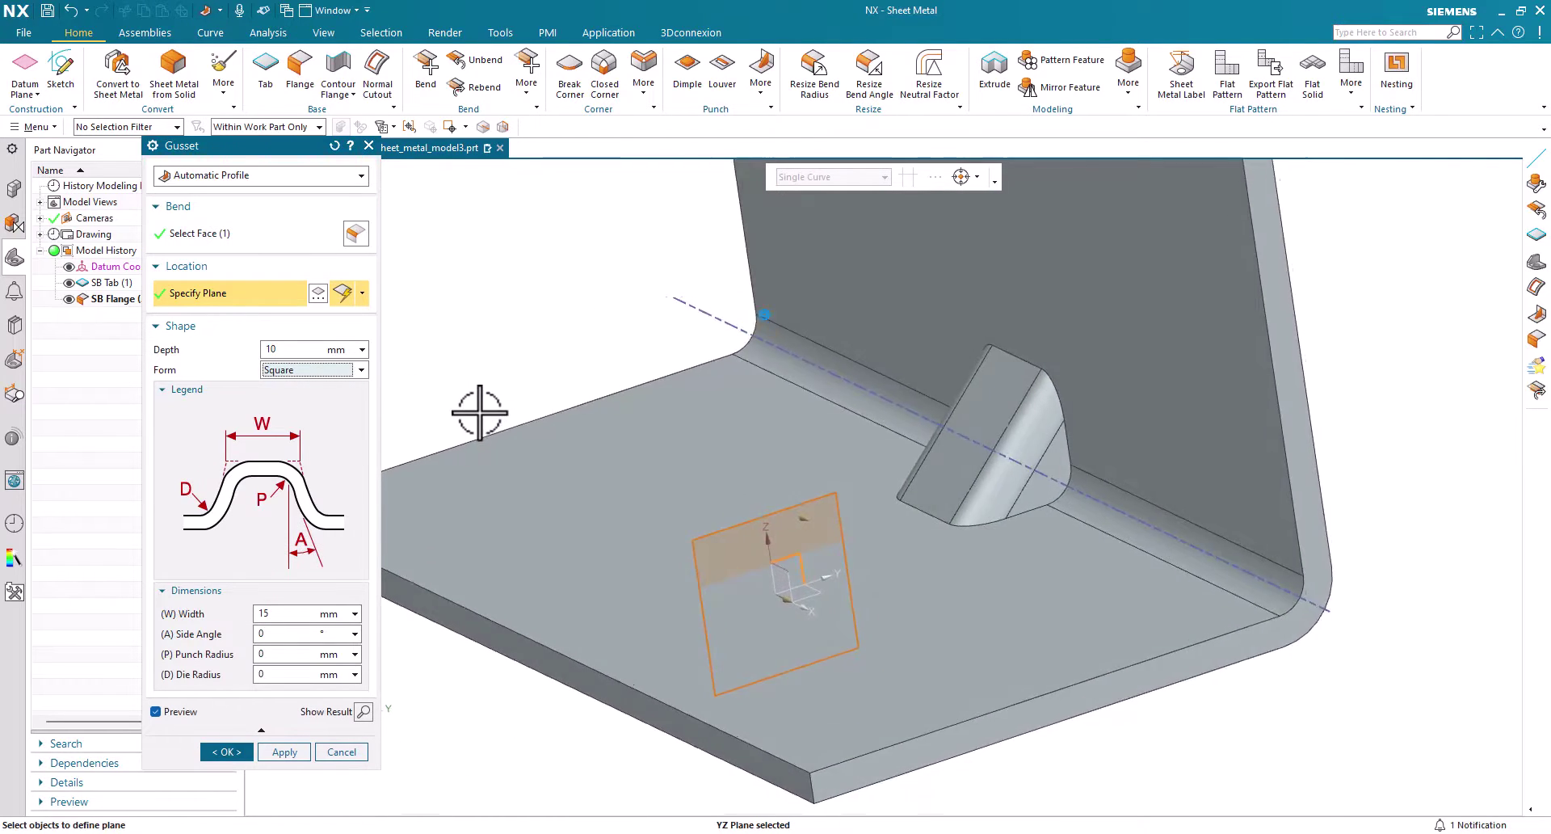
scroll(480, 413, "up", 2)
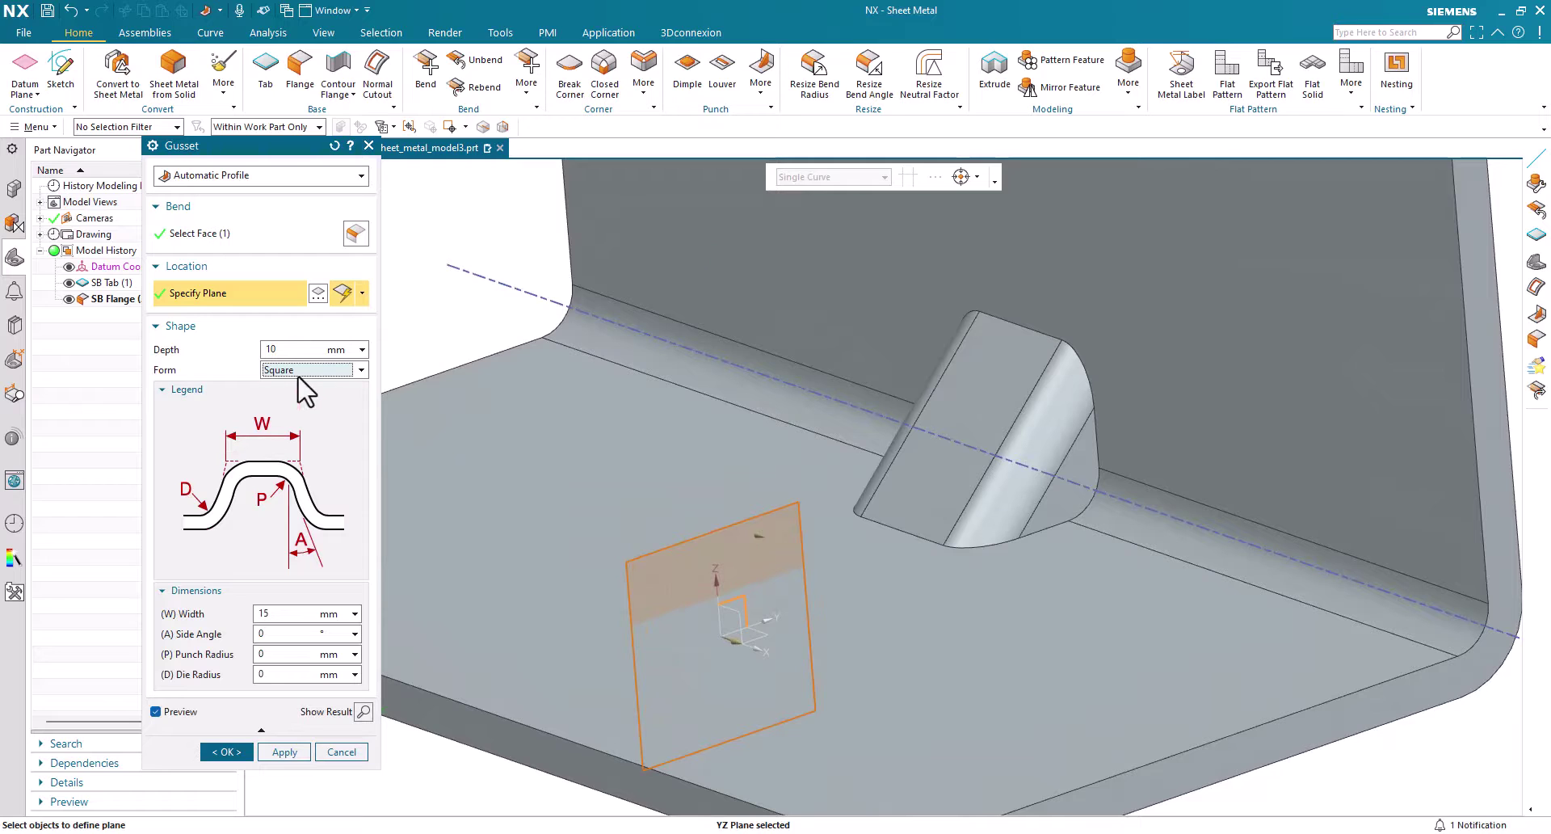
left_click(307, 371)
left_click(300, 400)
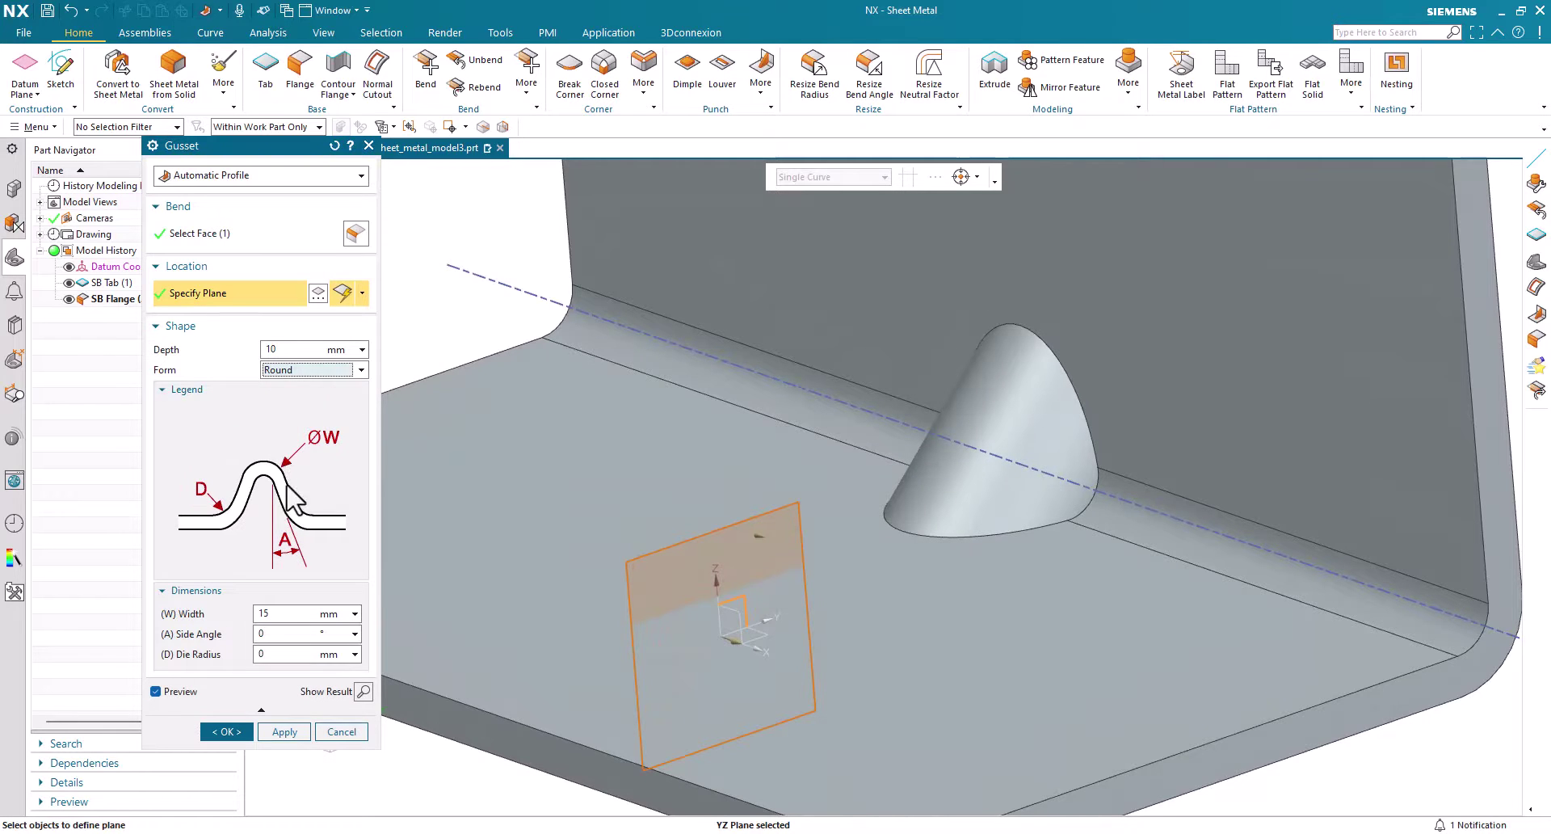
left_click(310, 372)
left_click(305, 385)
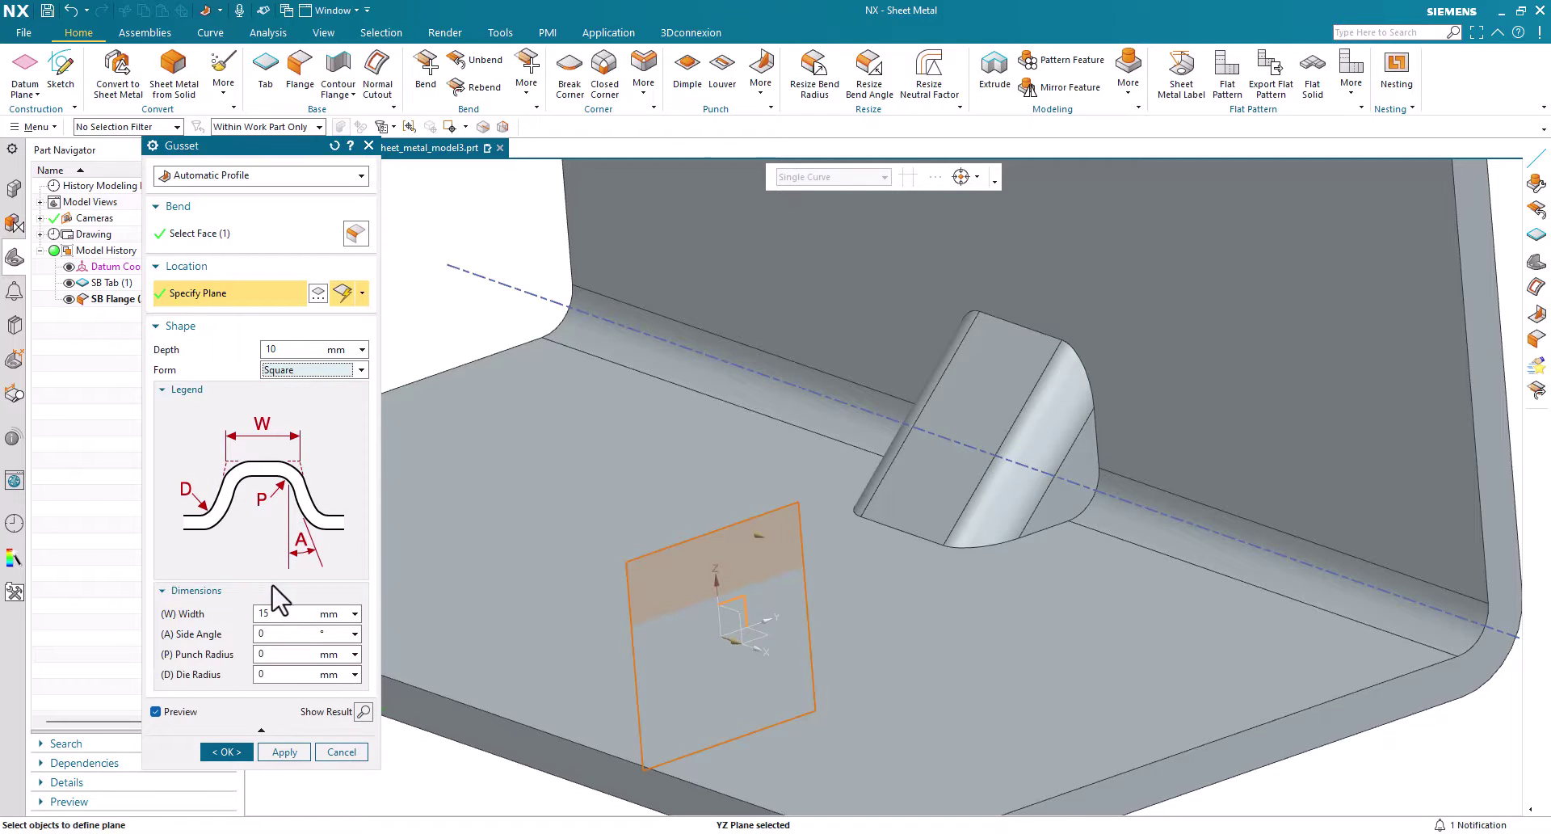
- Try a gusset width of 8 mm and settle on 10 mm
left_click(256, 613)
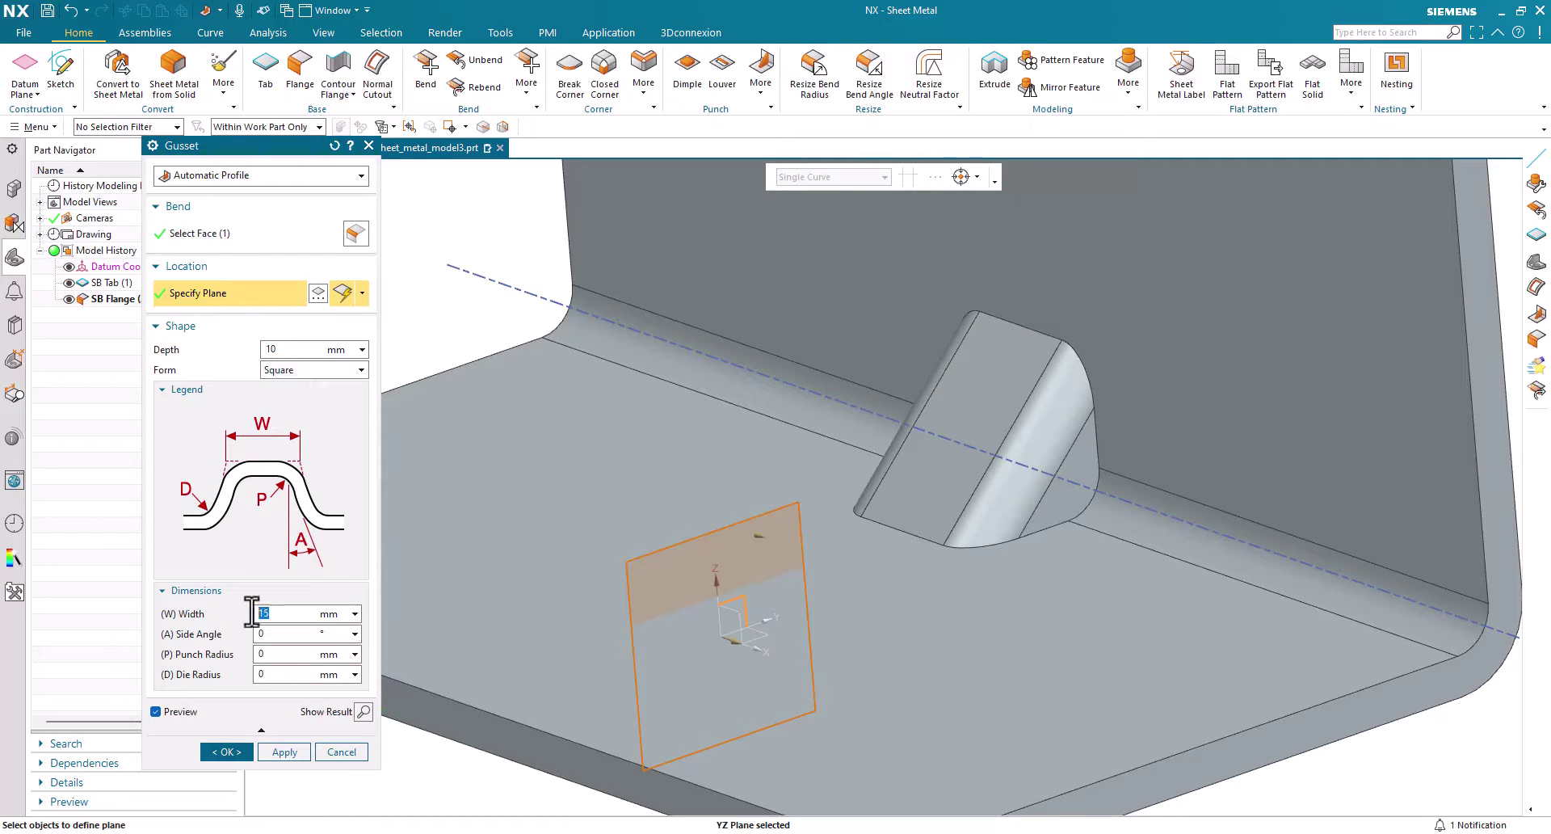
type("8")
key("Return")
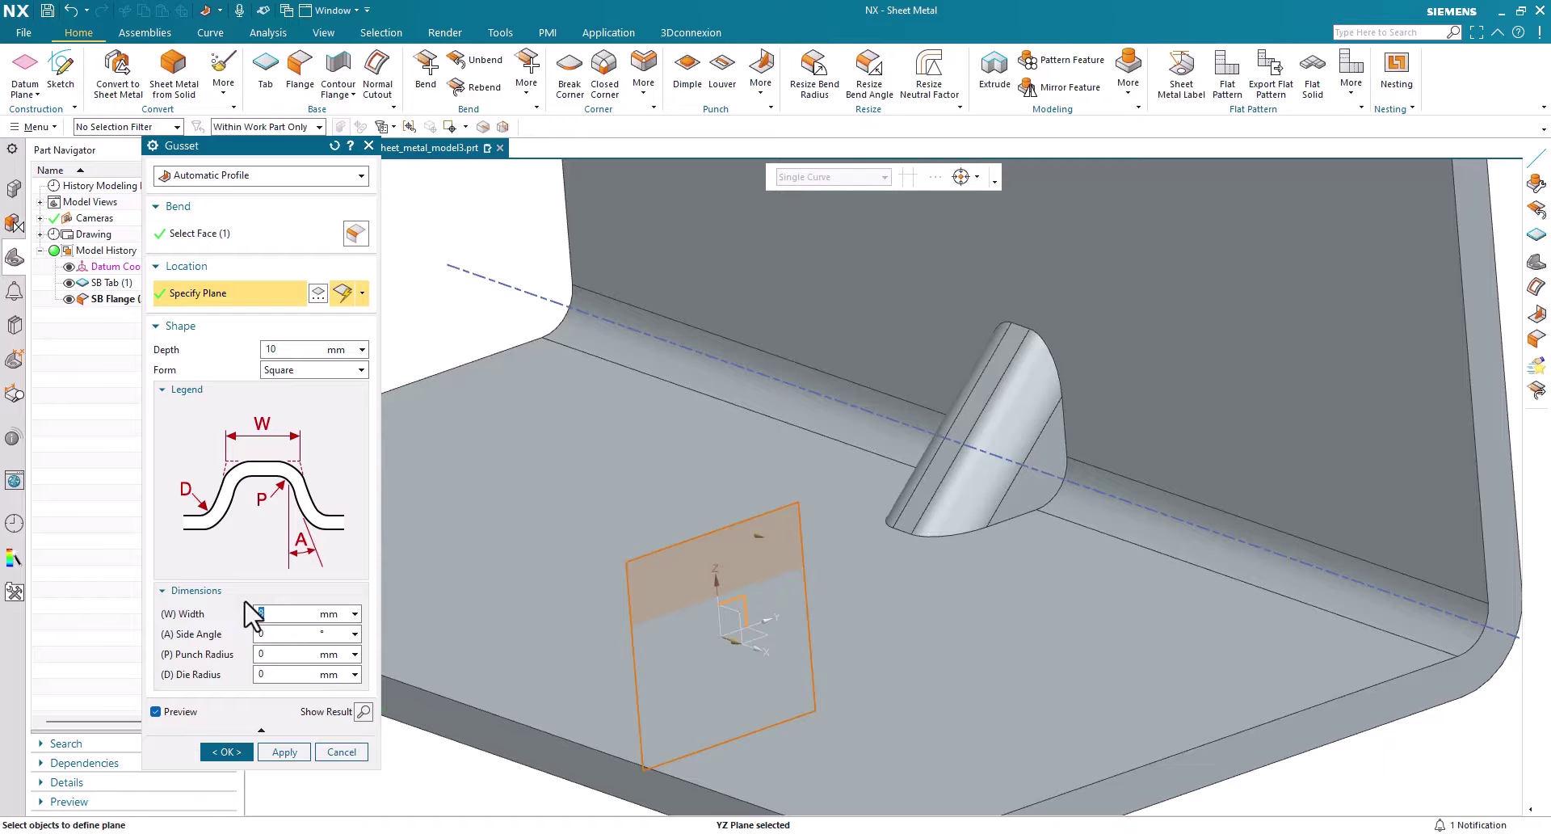
key("Return")
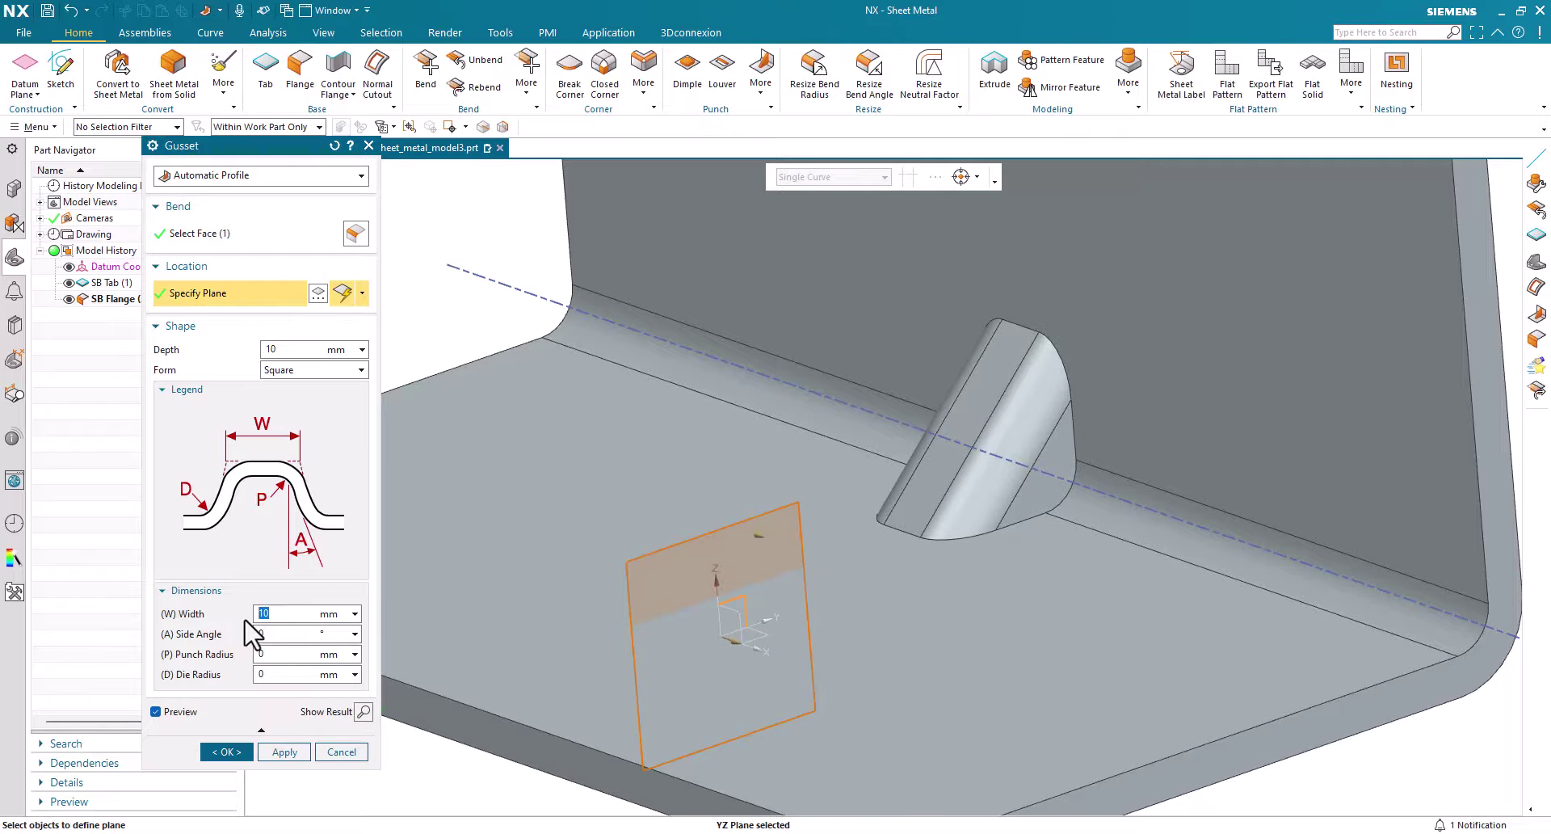
- Set the gusset's side angle to 45° and examine its sloped sides from the front
scroll(689, 516, "up", 5)
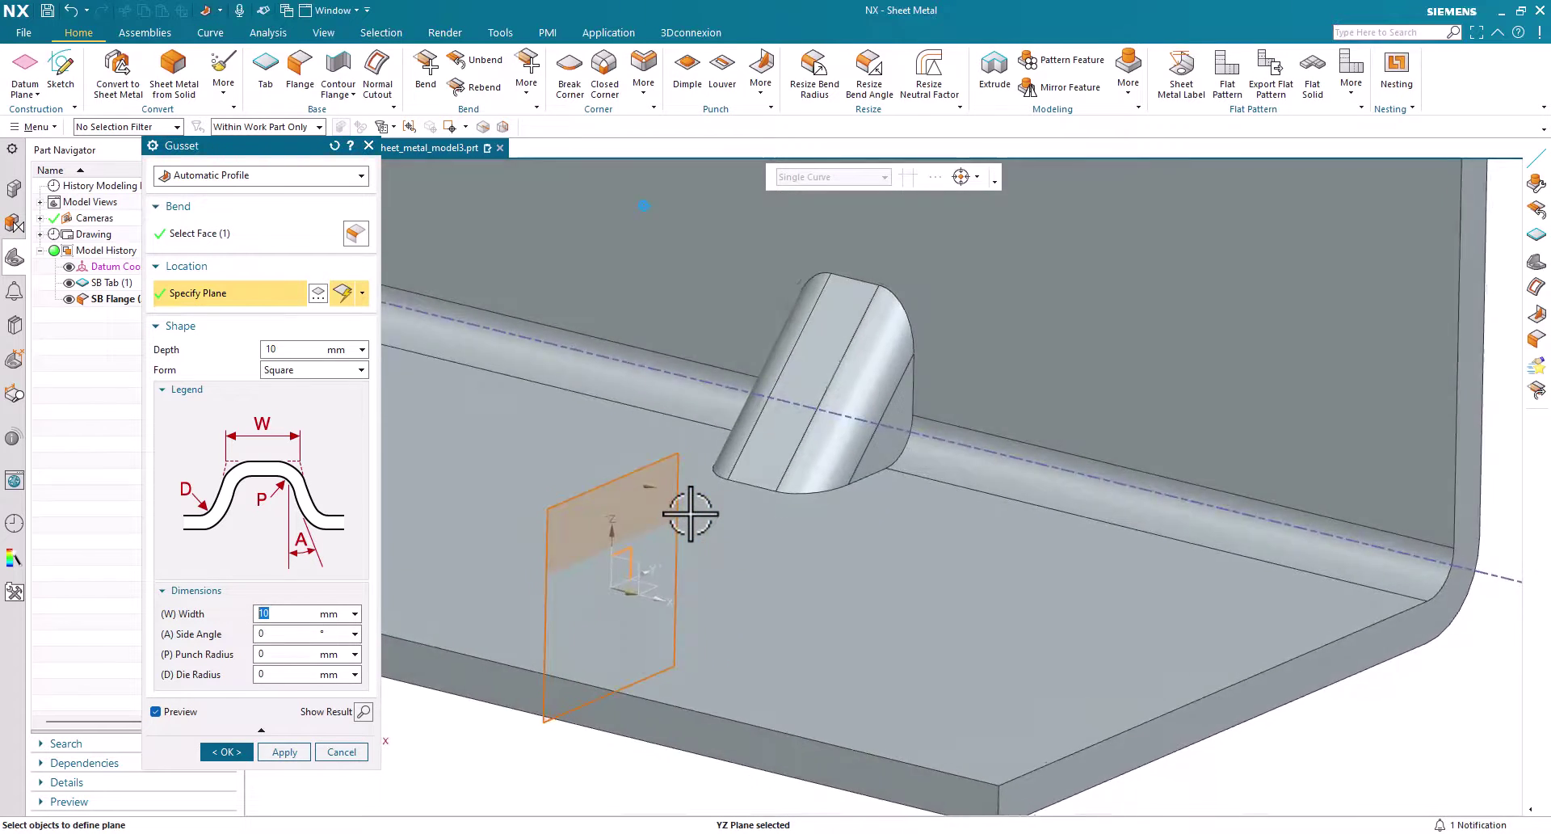
middle_click_drag(691, 513, 845, 495)
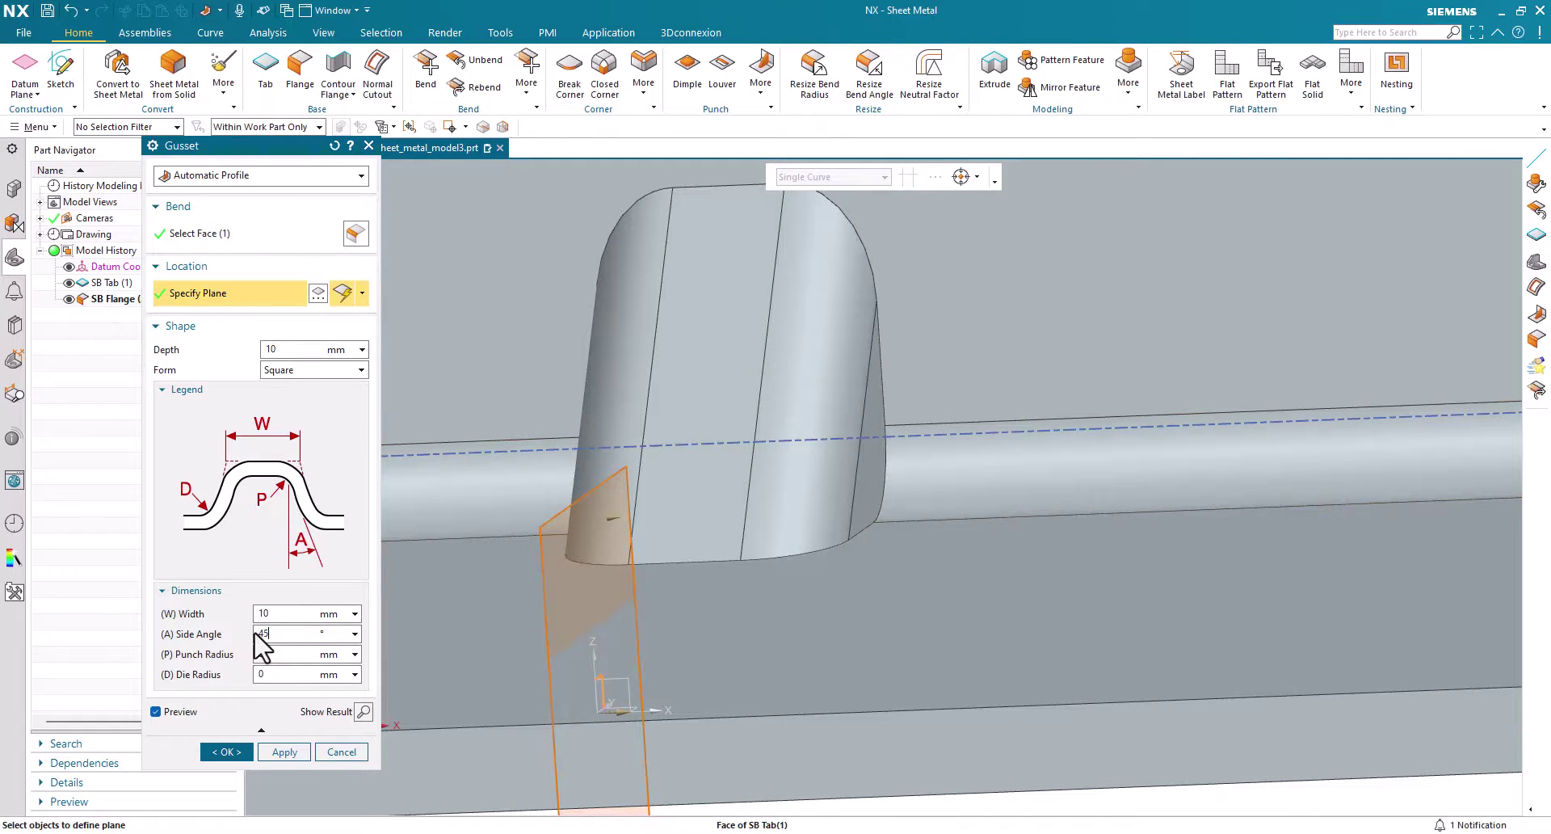
key("Return")
middle_click_drag(408, 612, 865, 516)
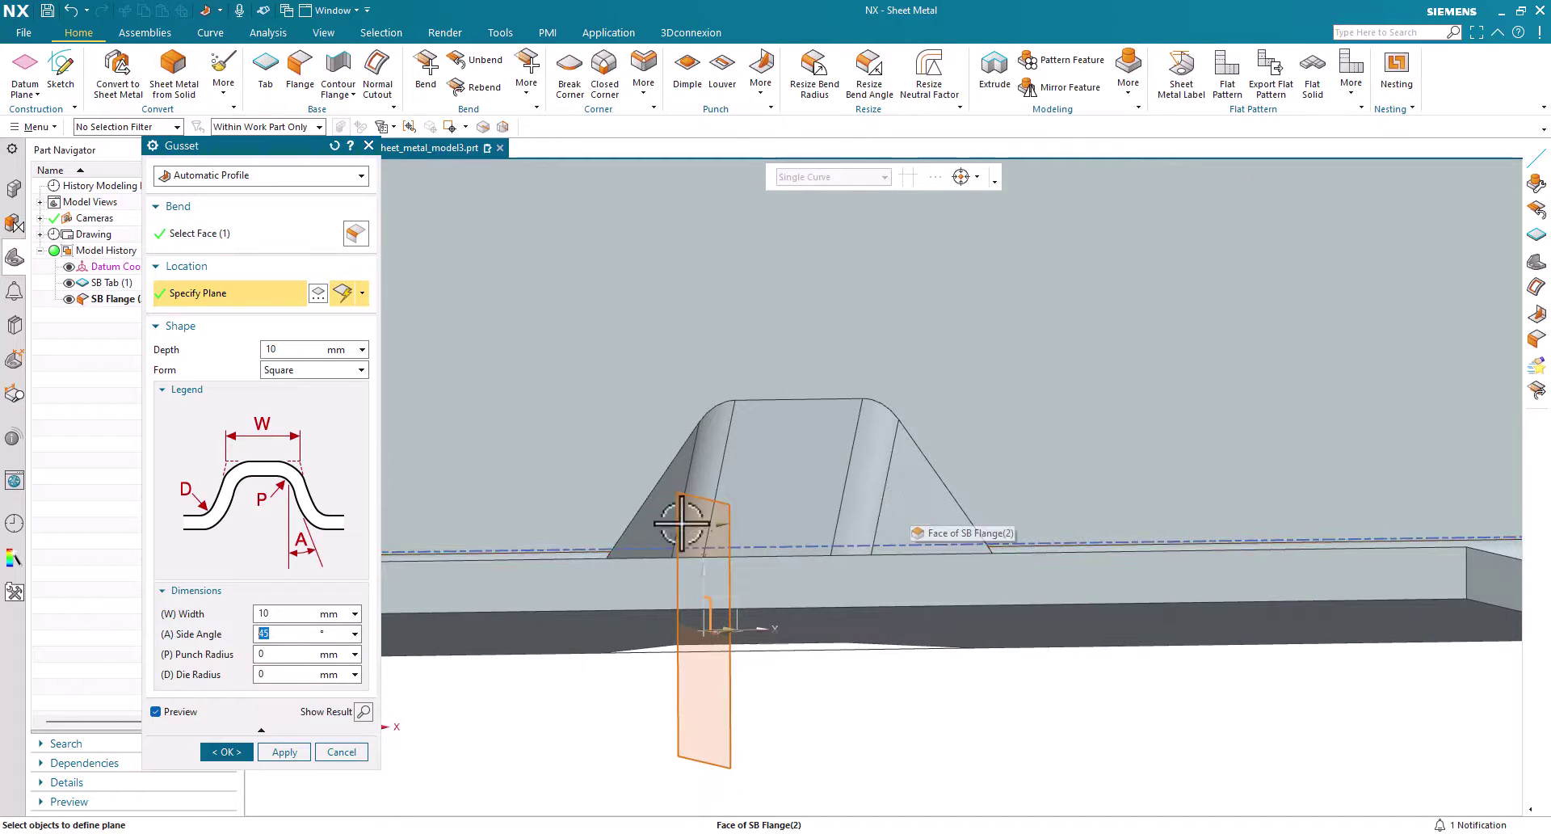
left_click(709, 521)
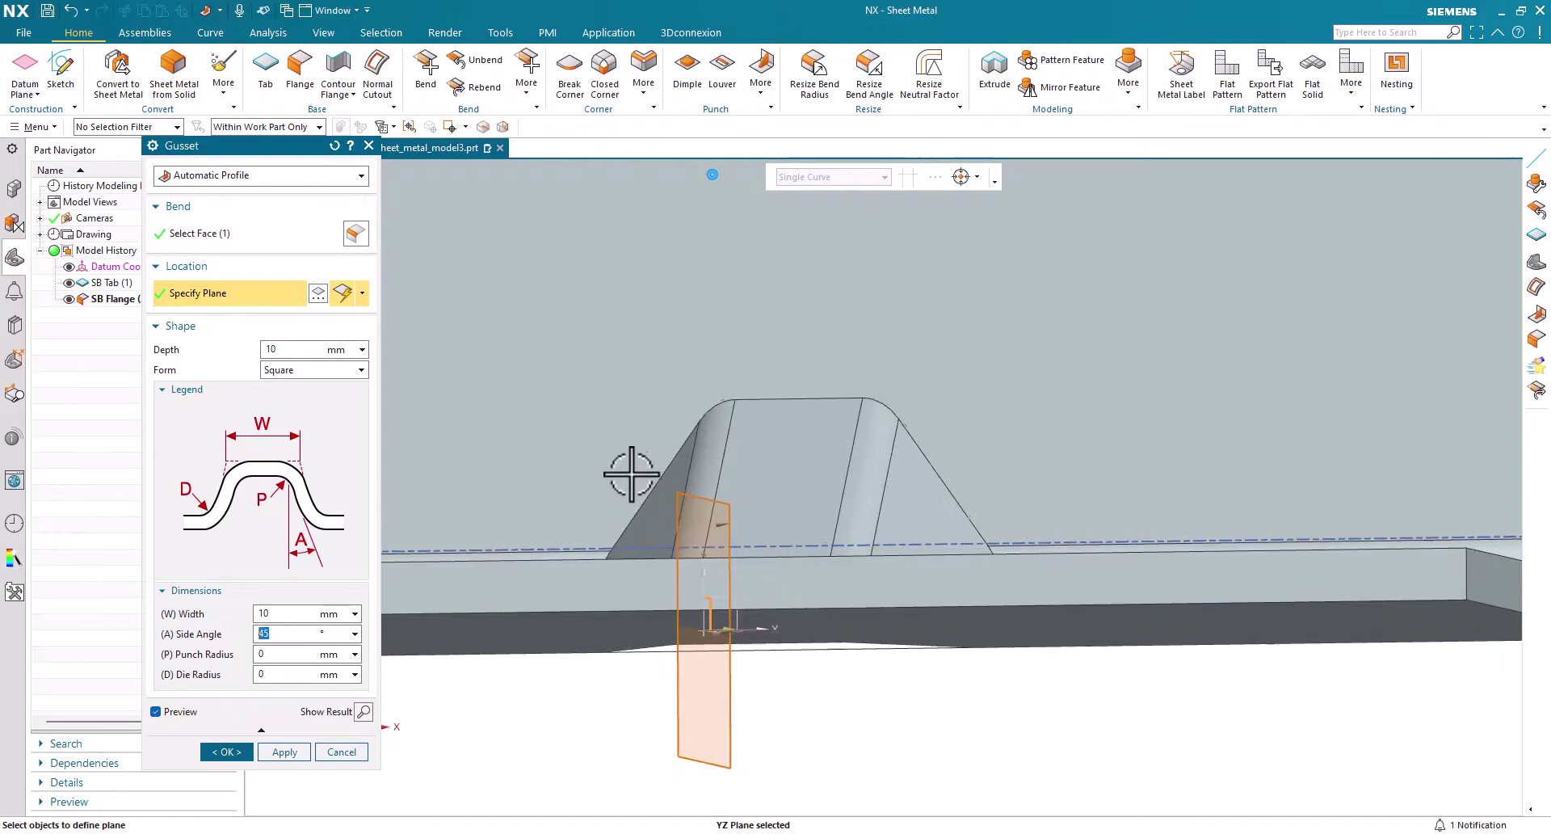
- Set the gusset's side angle to 30° and its punch radius to 3 mm
middle_click_drag(630, 471, 370, 594)
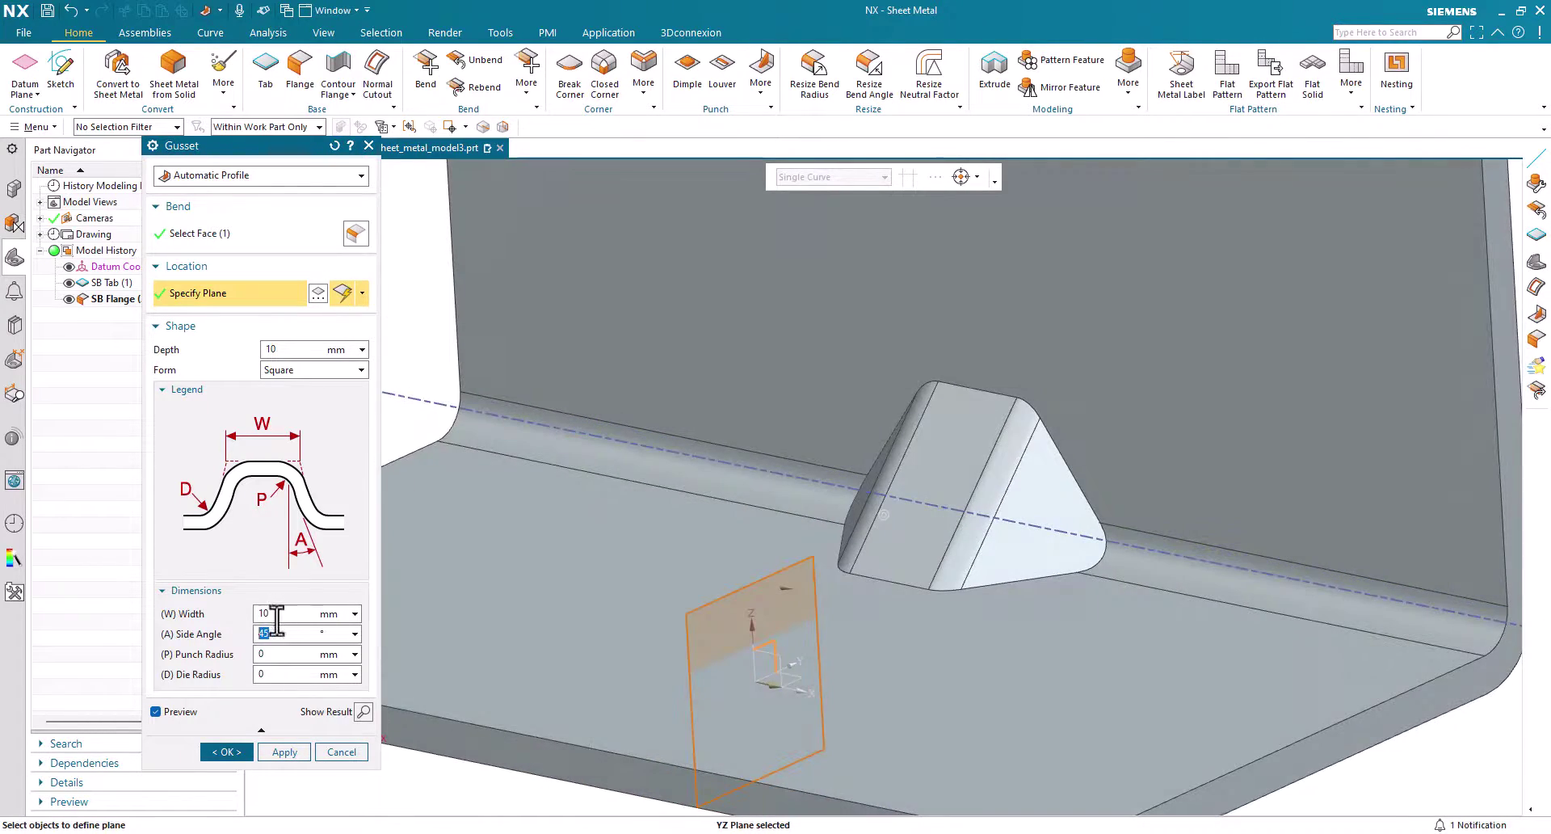
key("Return")
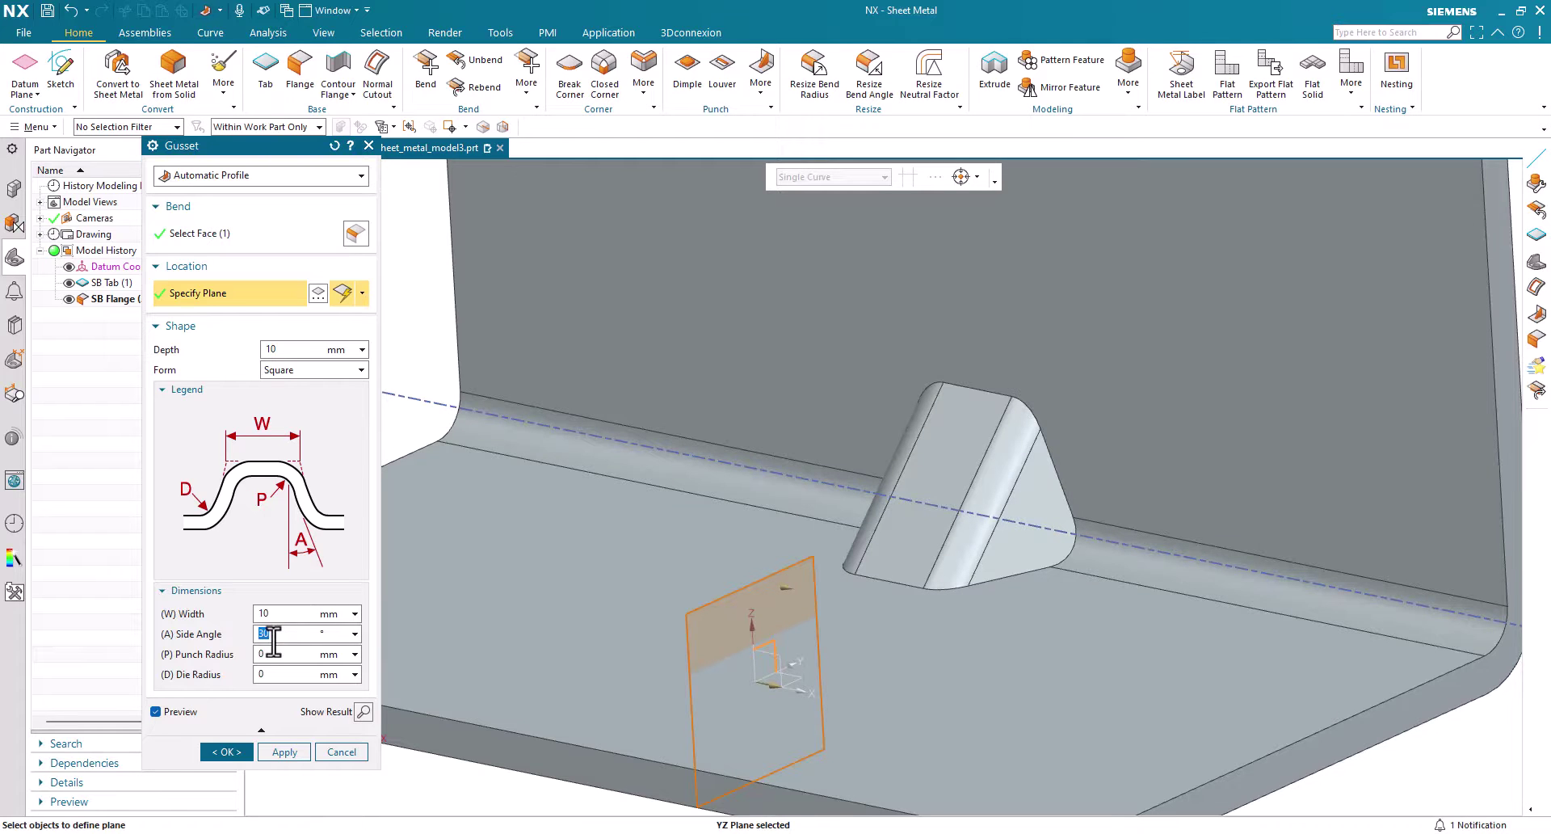
scroll(264, 655, "down", 2)
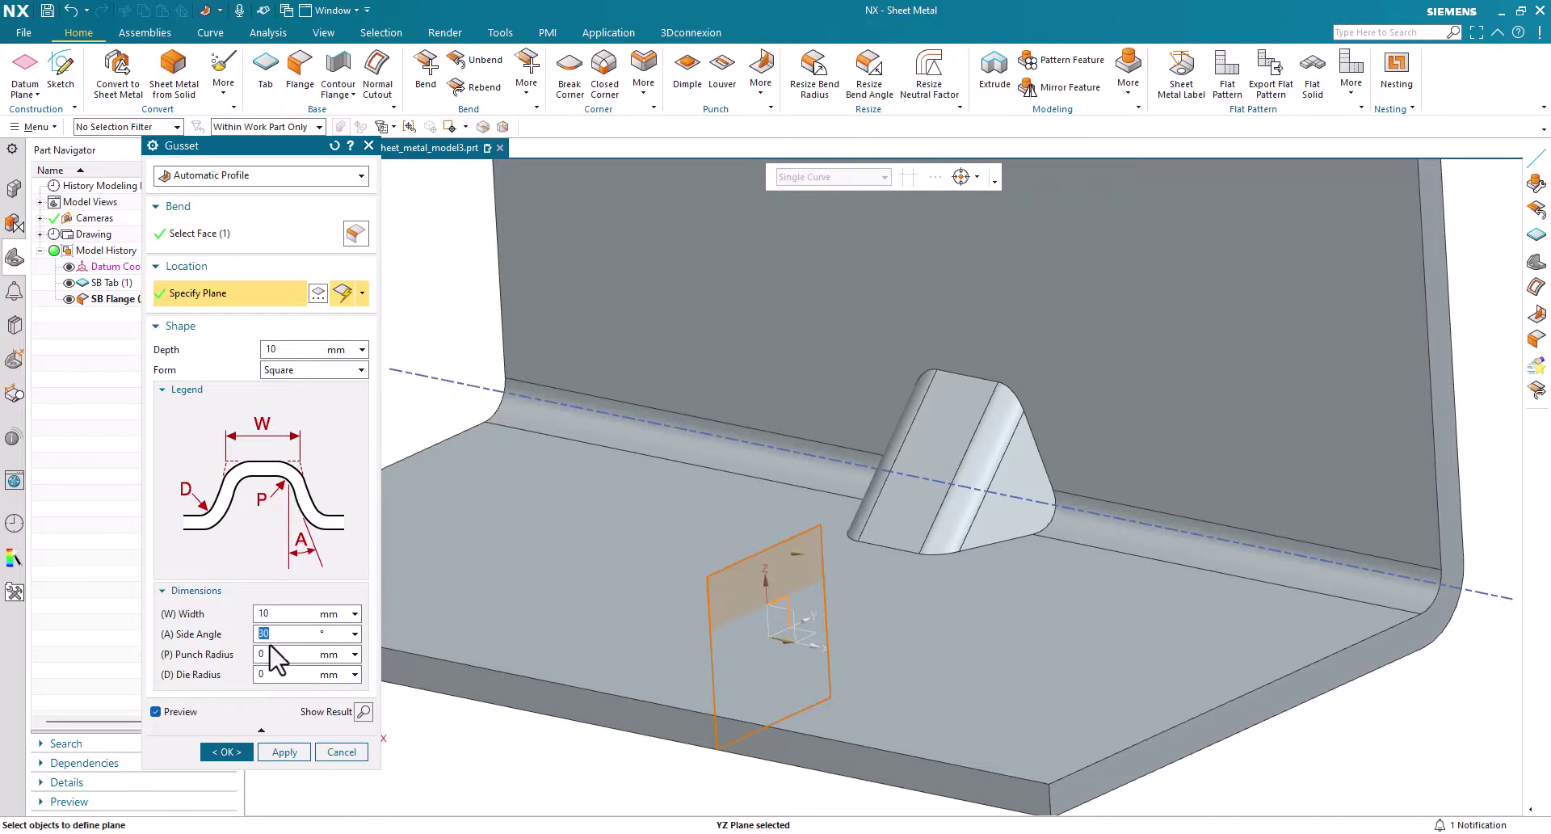
key("Return")
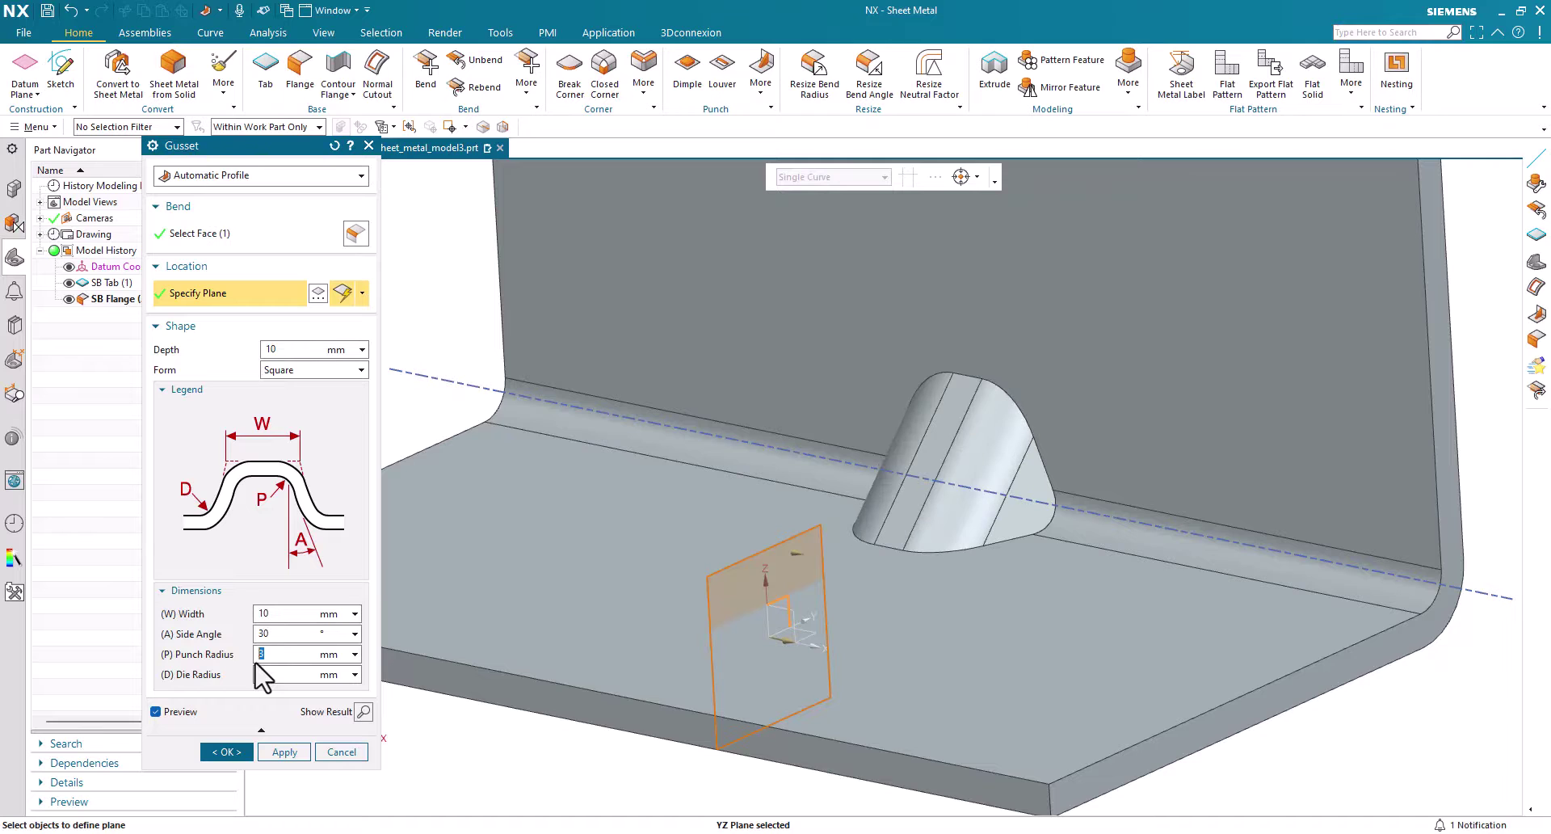
- Set the gusset's die radius to 3 mm and create the gusset
middle_click_drag(717, 544, 911, 485)
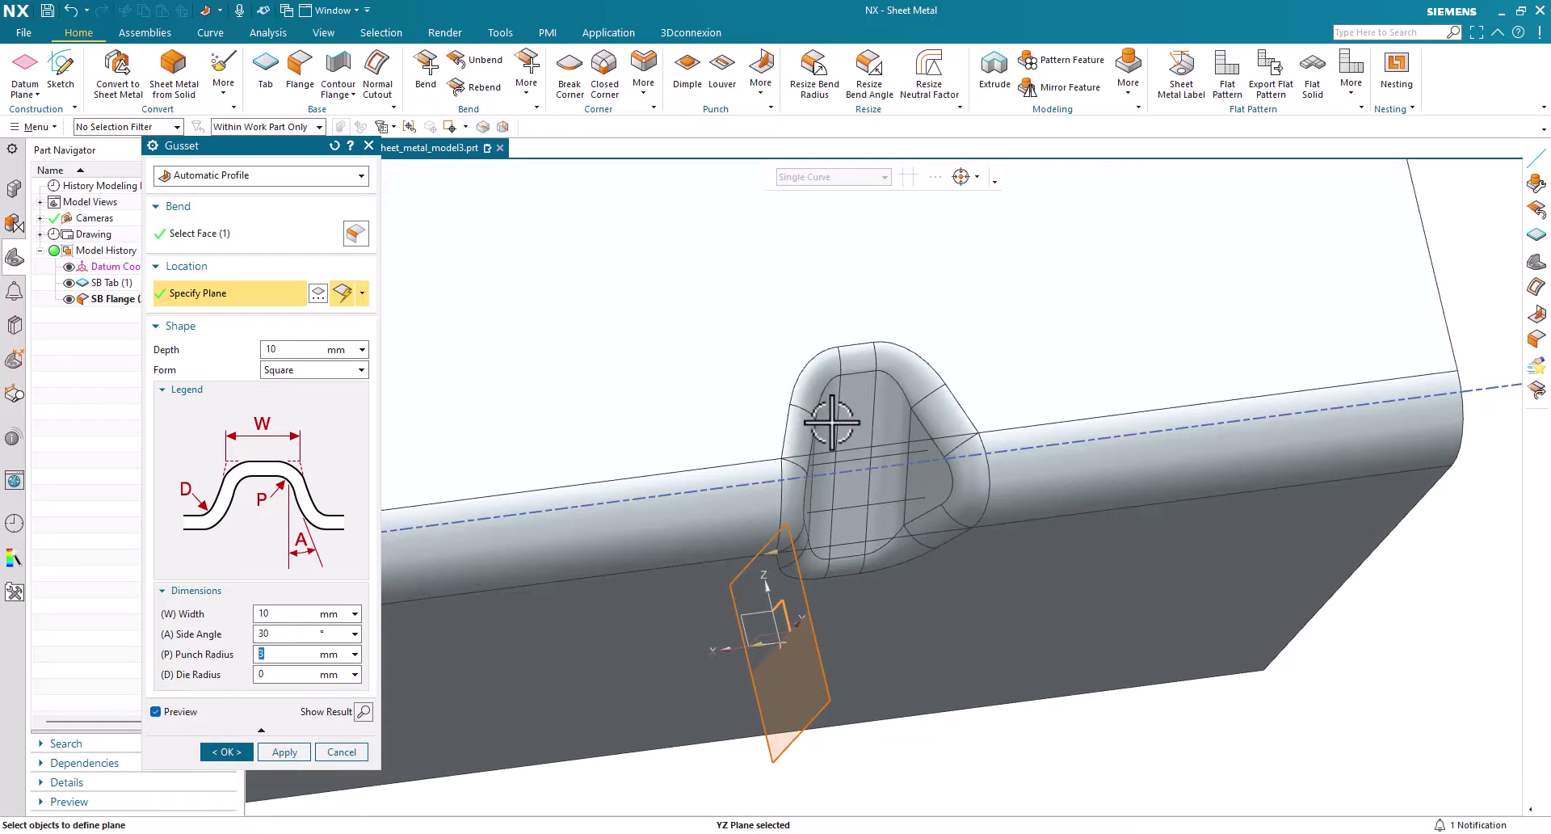
middle_click_drag(831, 421, 935, 543)
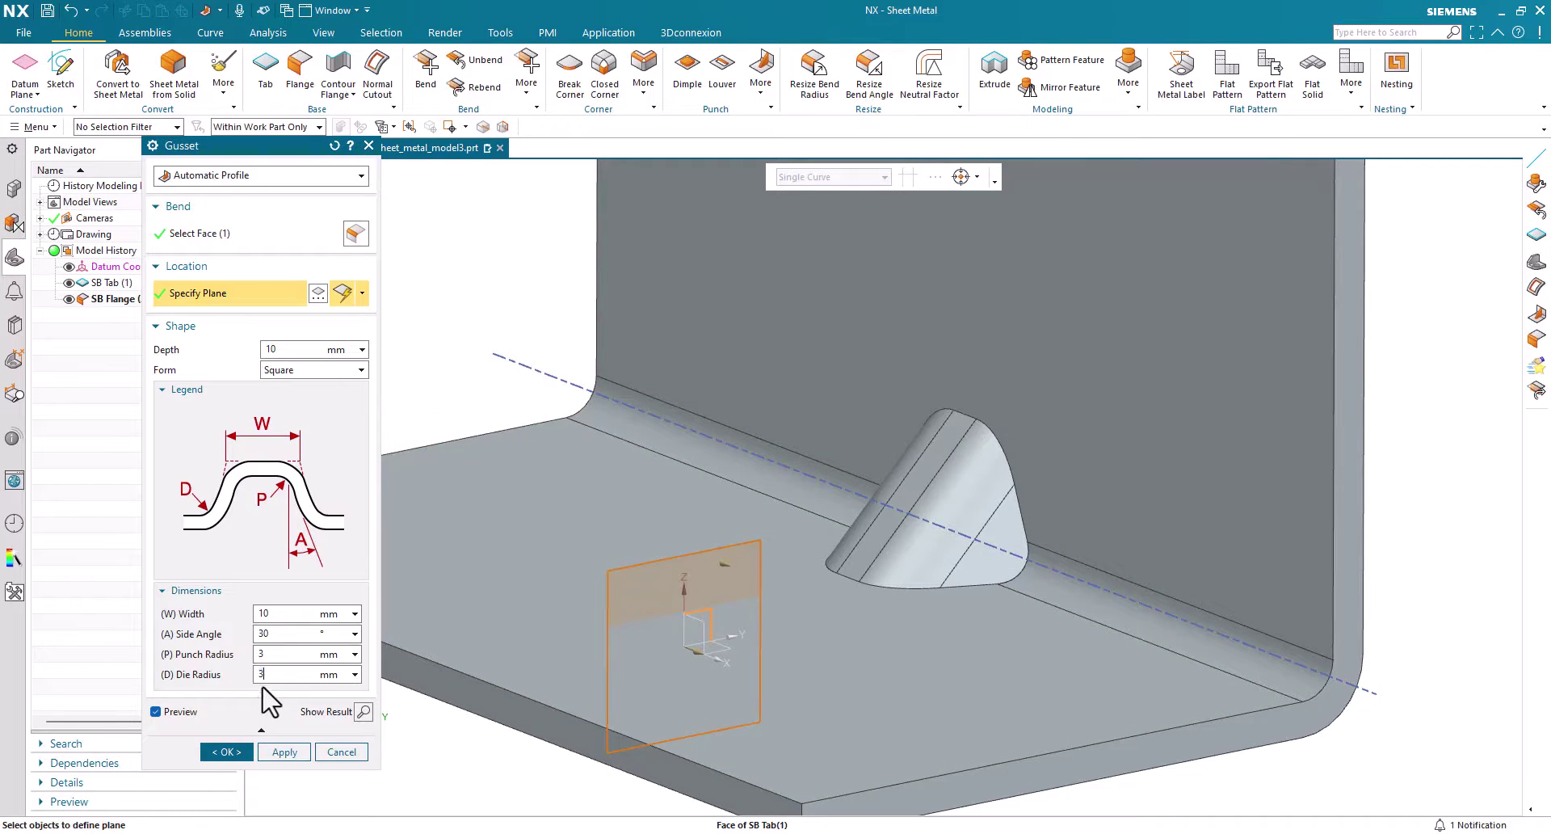
key("Return")
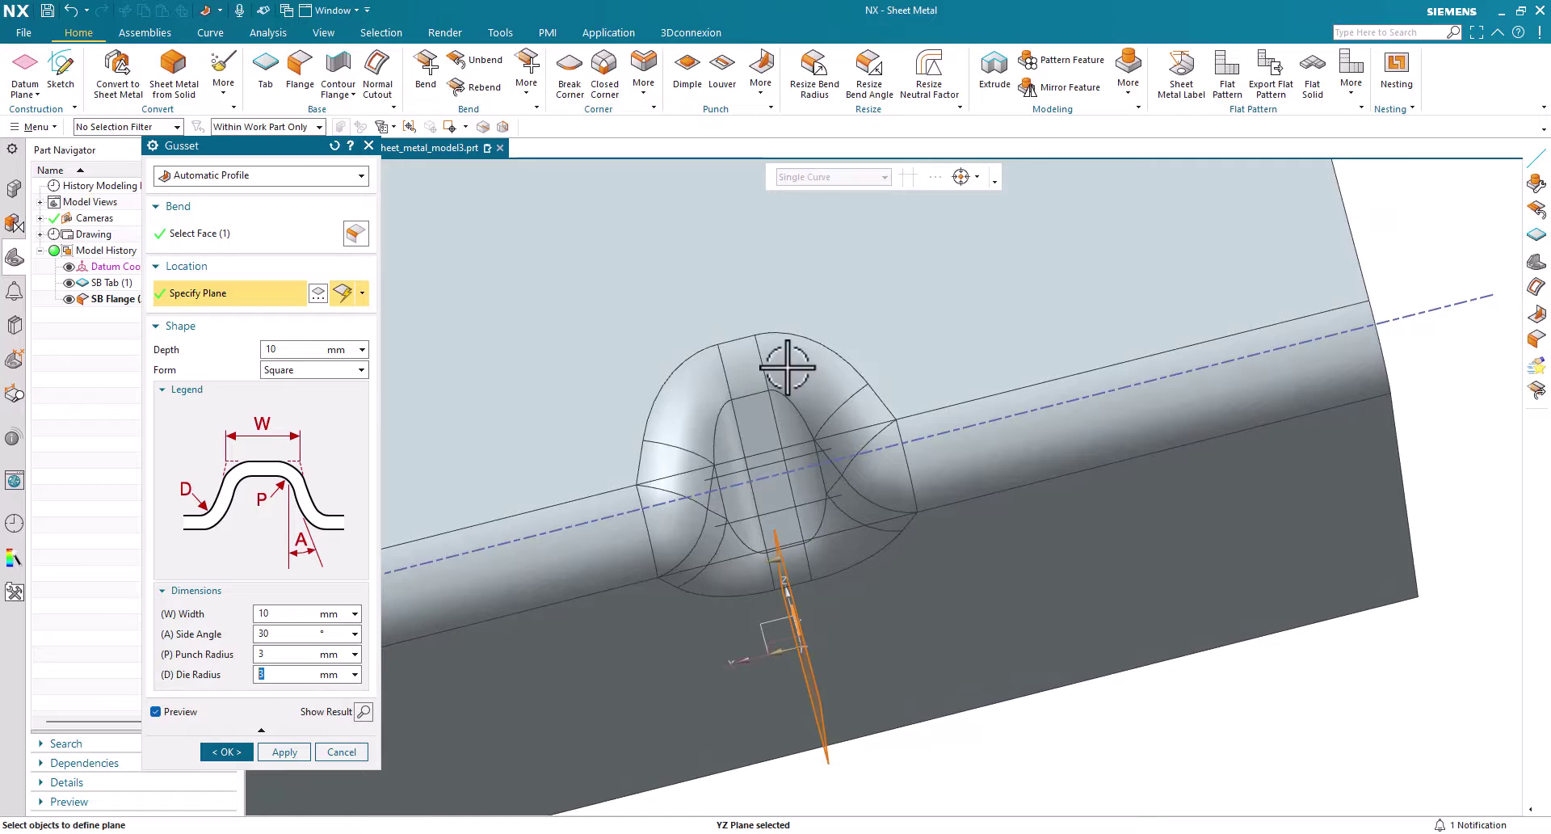
middle_click_drag(861, 482, 565, 557)
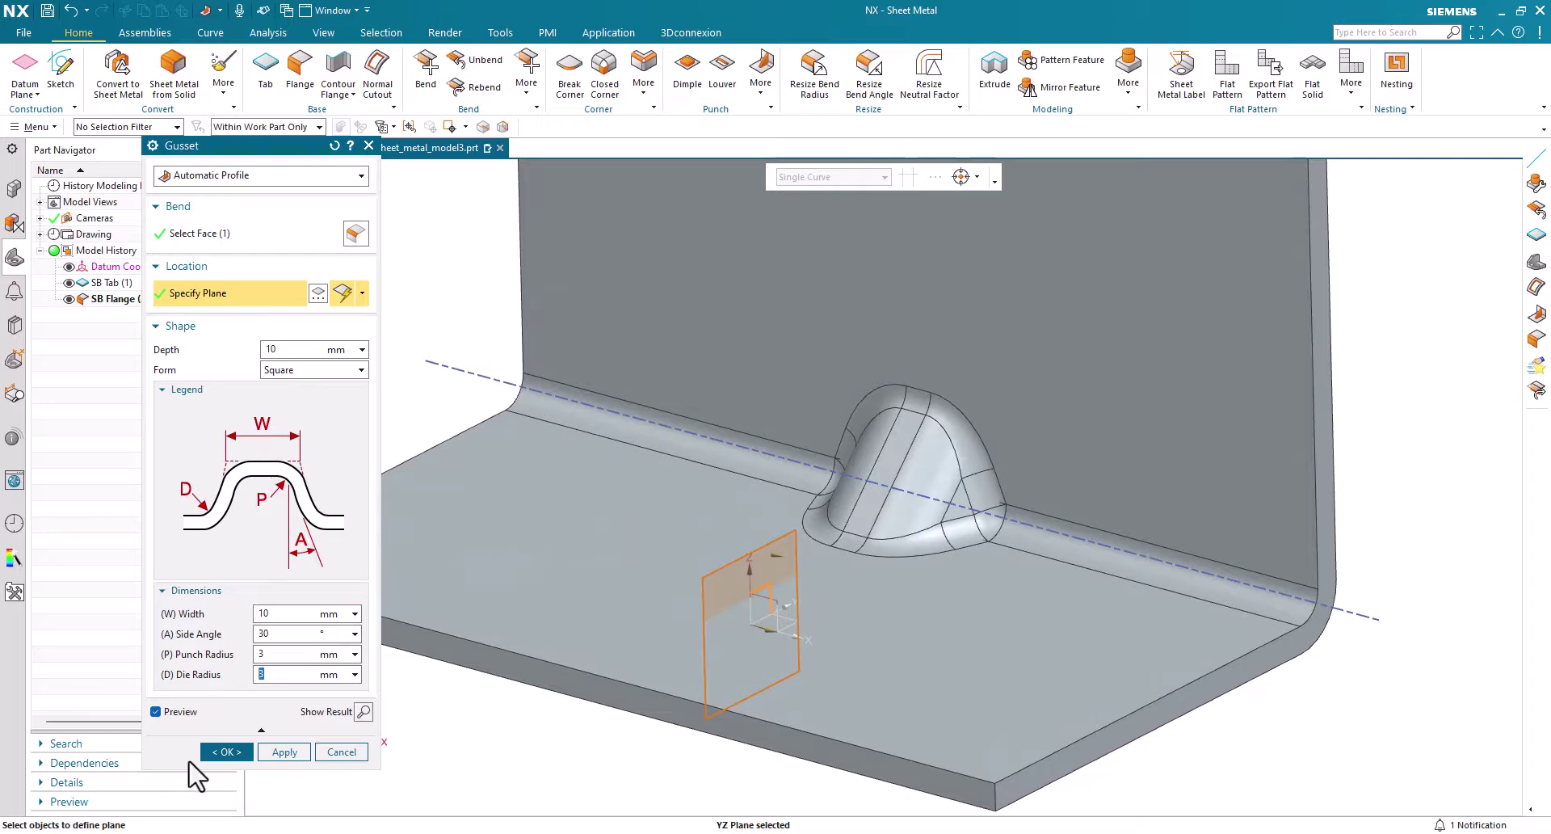
left_click(216, 751)
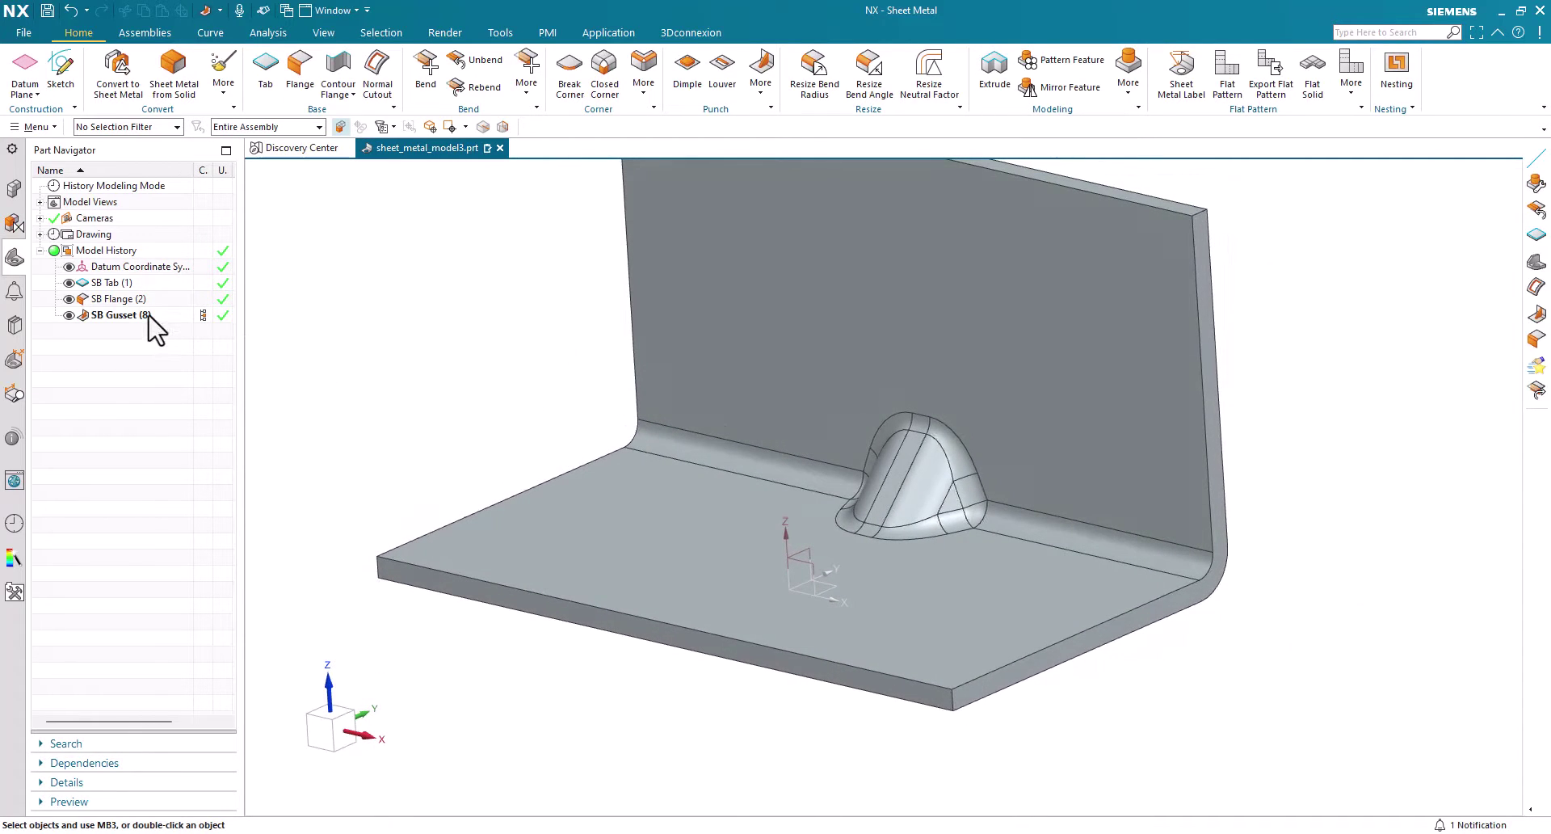
- Reopen the finished gusset for editing and try depths of 8 mm and 6 mm with the Square form
double_click(121, 315)
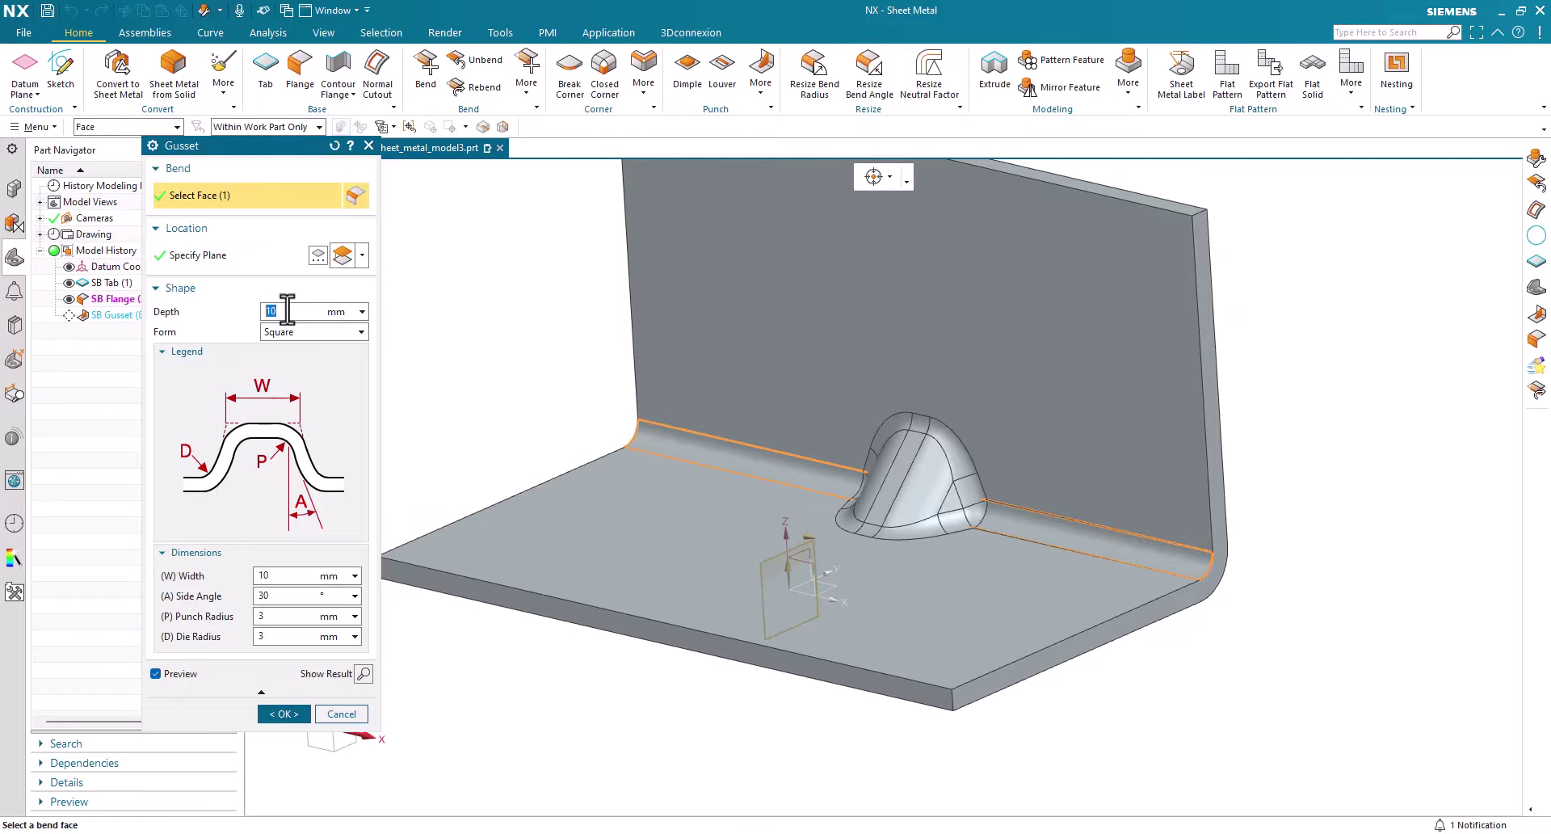
type("8")
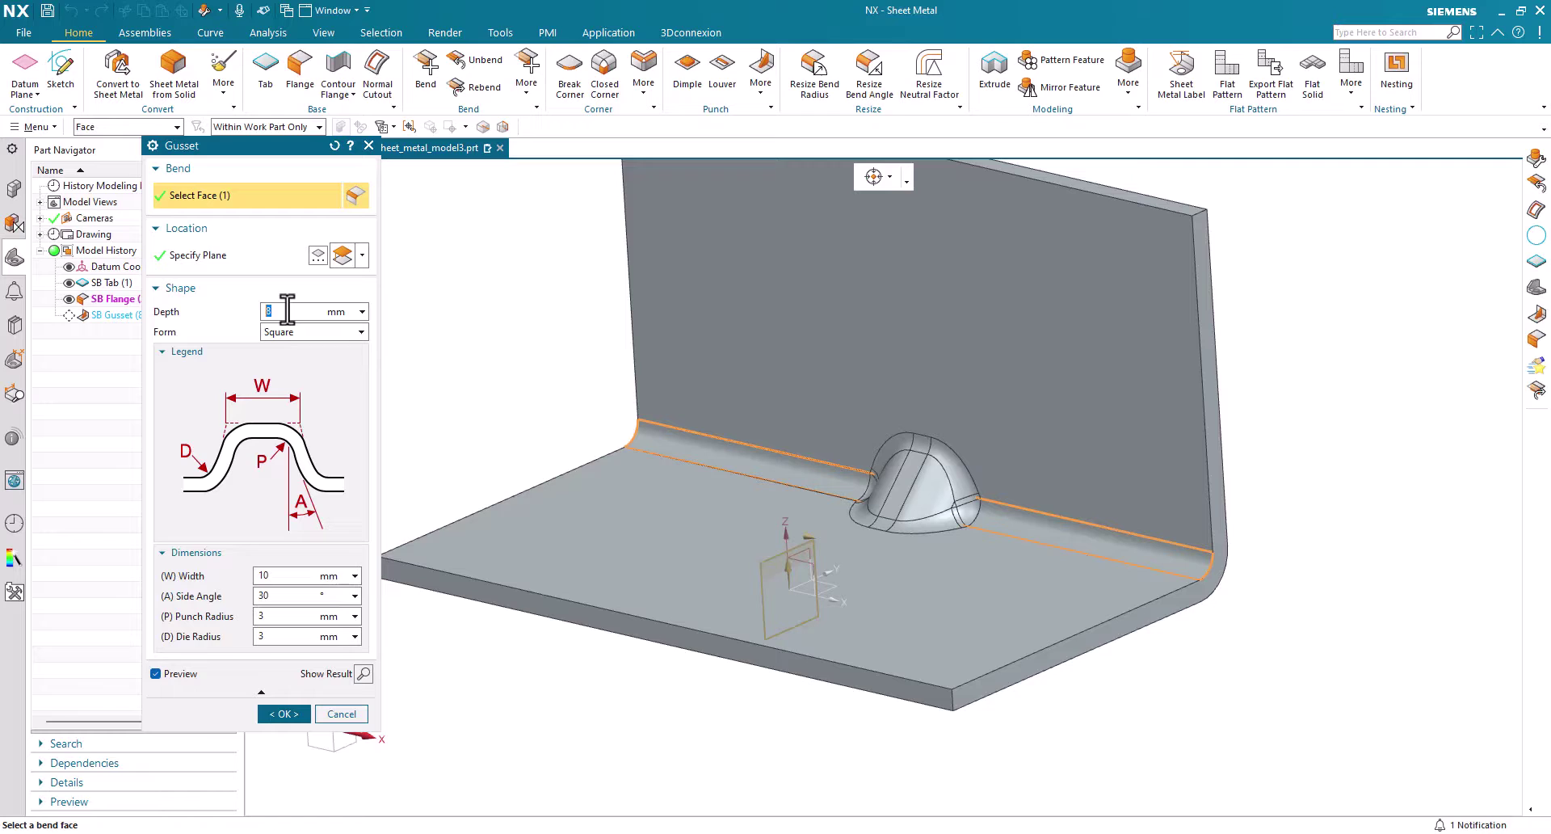
type("6")
key("Return")
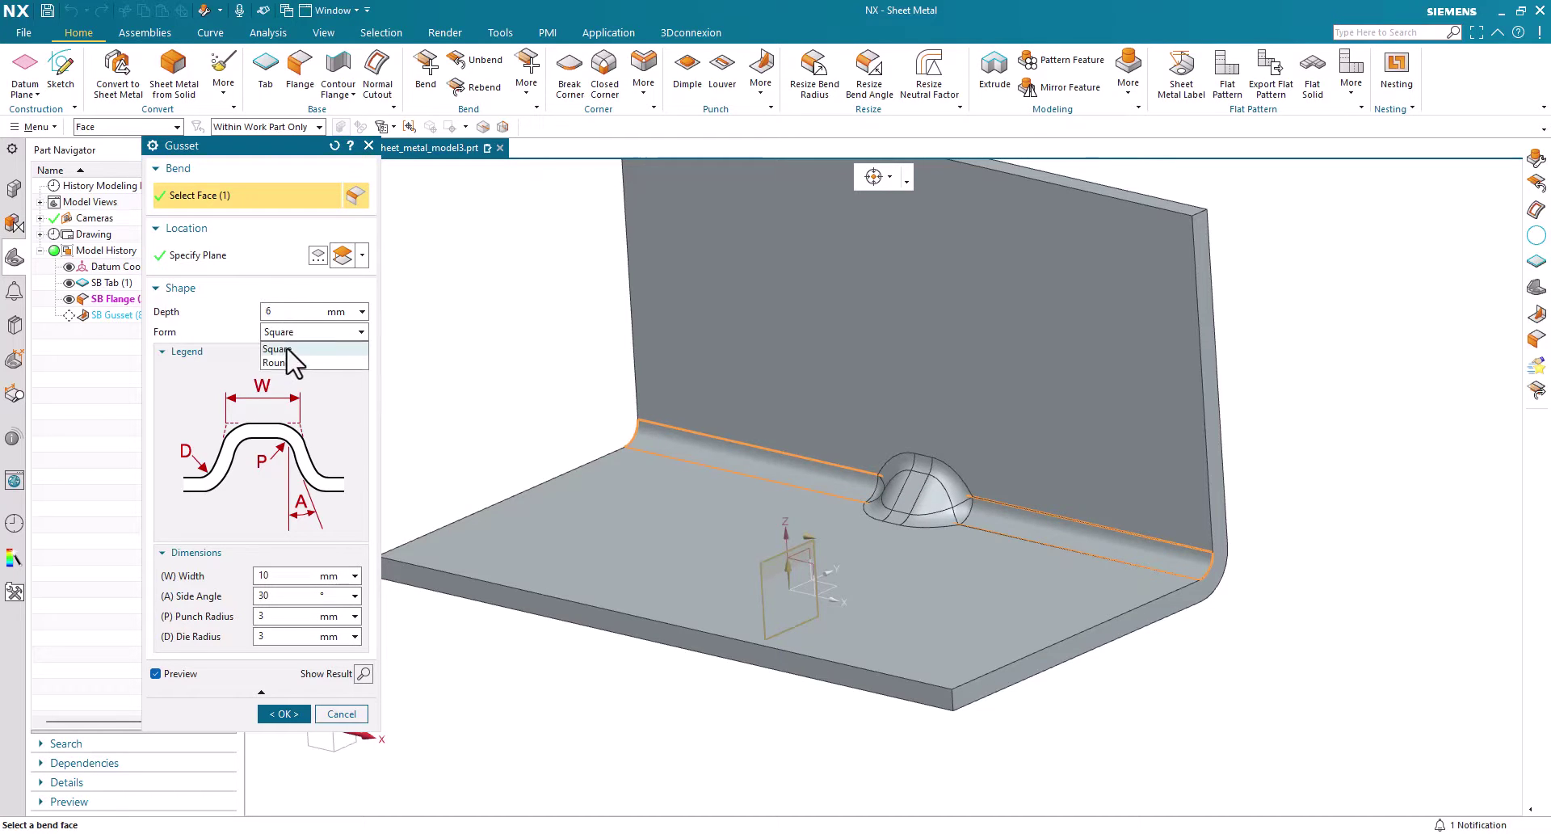
- Try the Round form with a depth of 5 mm and inspect the gusset on the bend
left_click(289, 362)
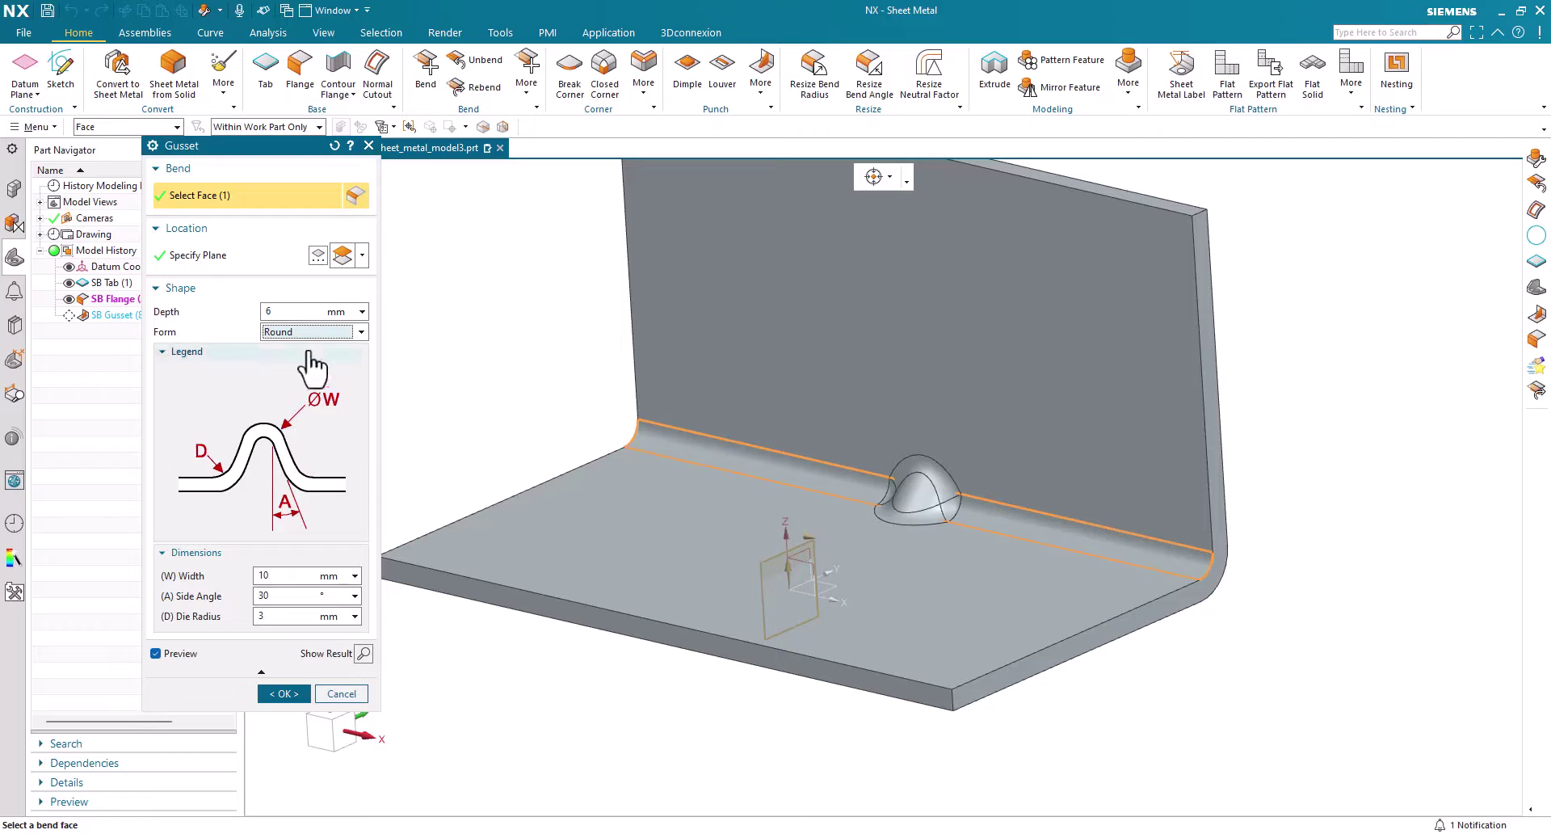
left_click(258, 315)
type("5")
key("Return")
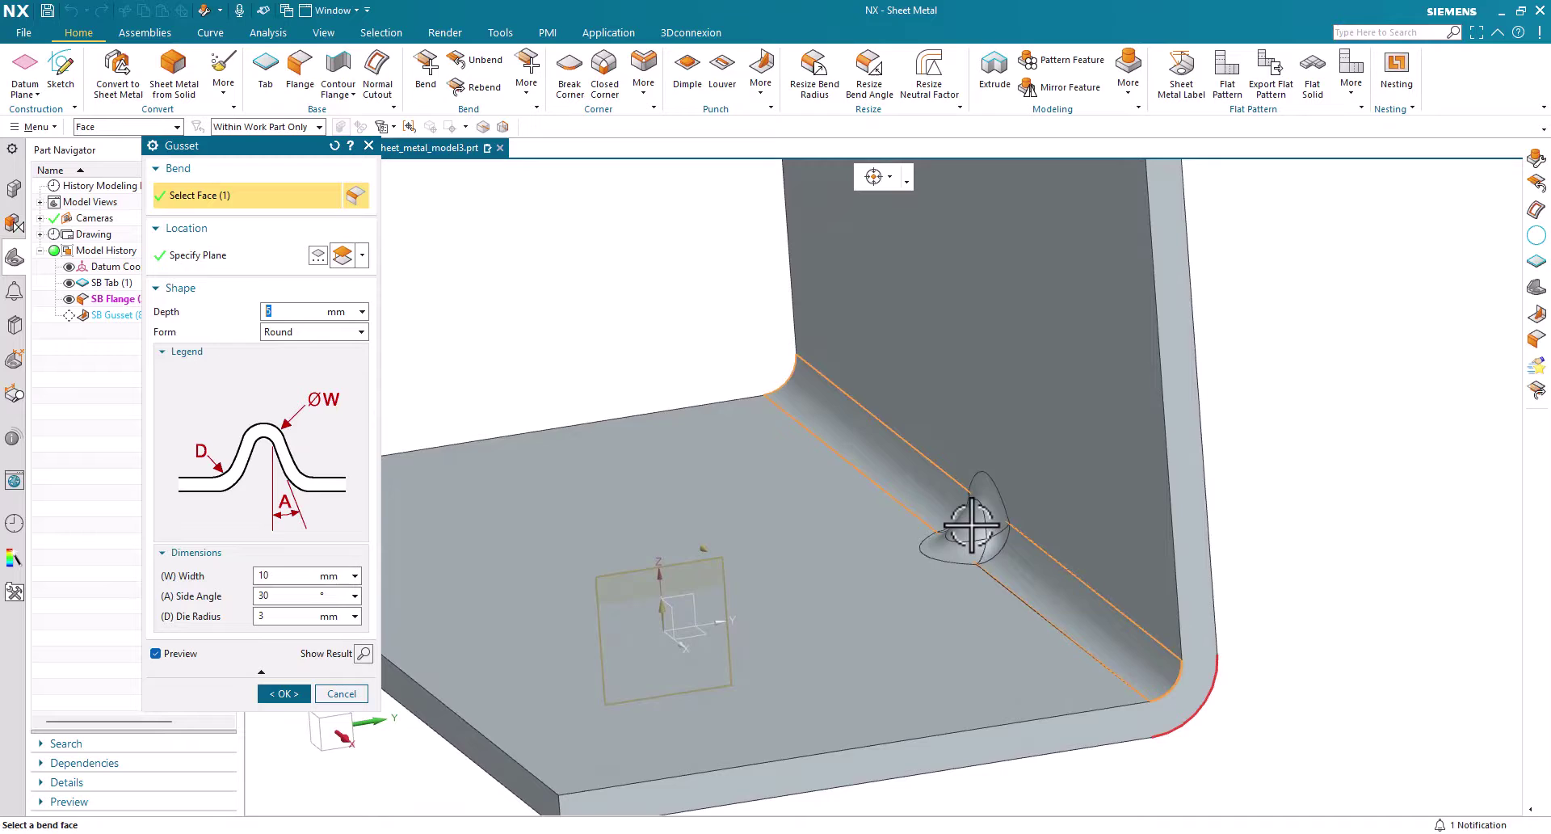
left_click(972, 526)
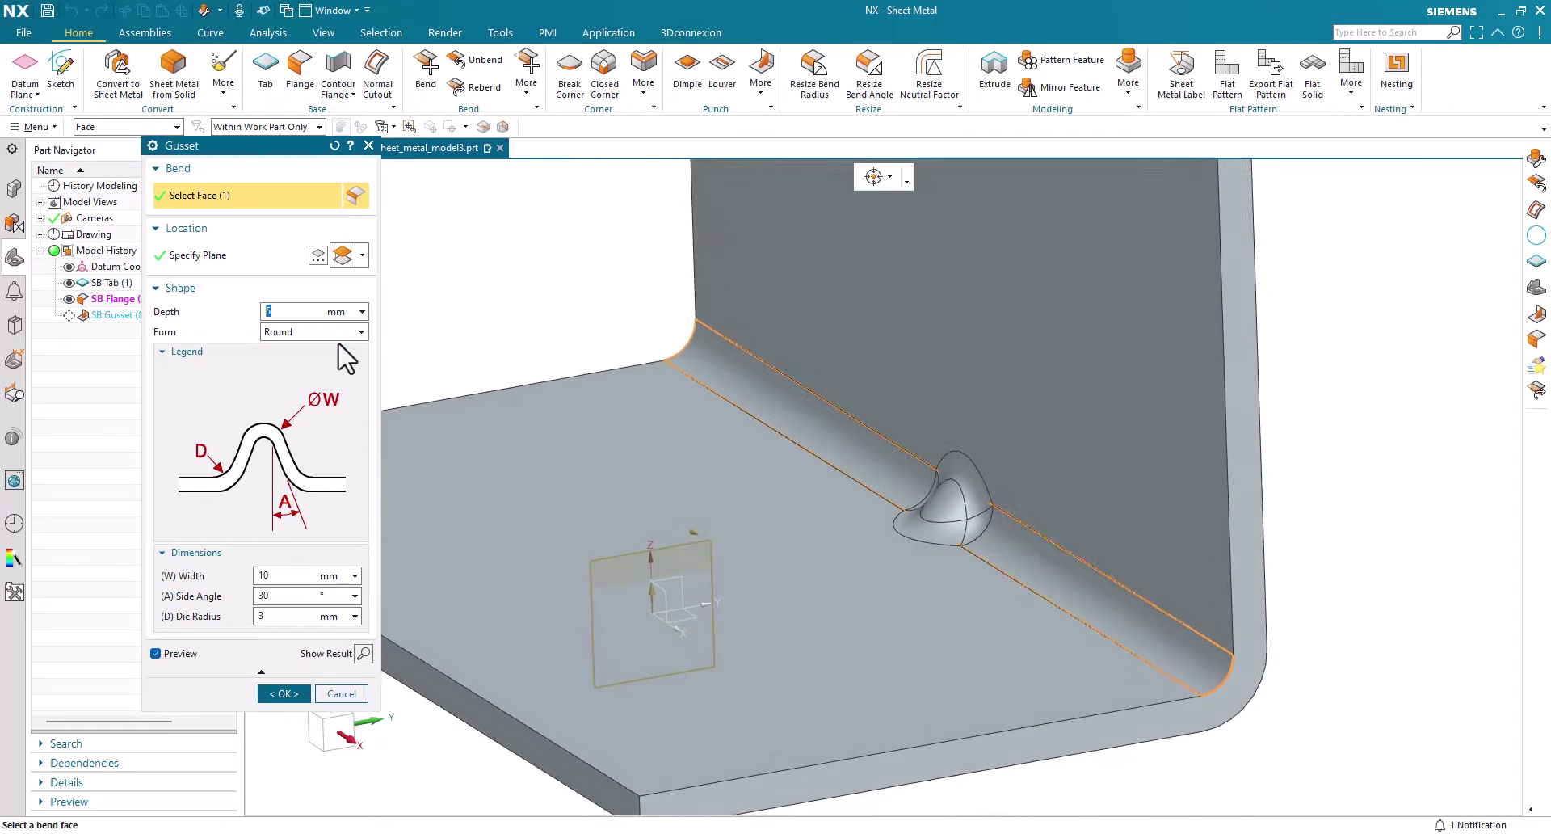
- Try a shallower depth and a depth of 6 mm on the Round gusset, and discard the edits
key("Return")
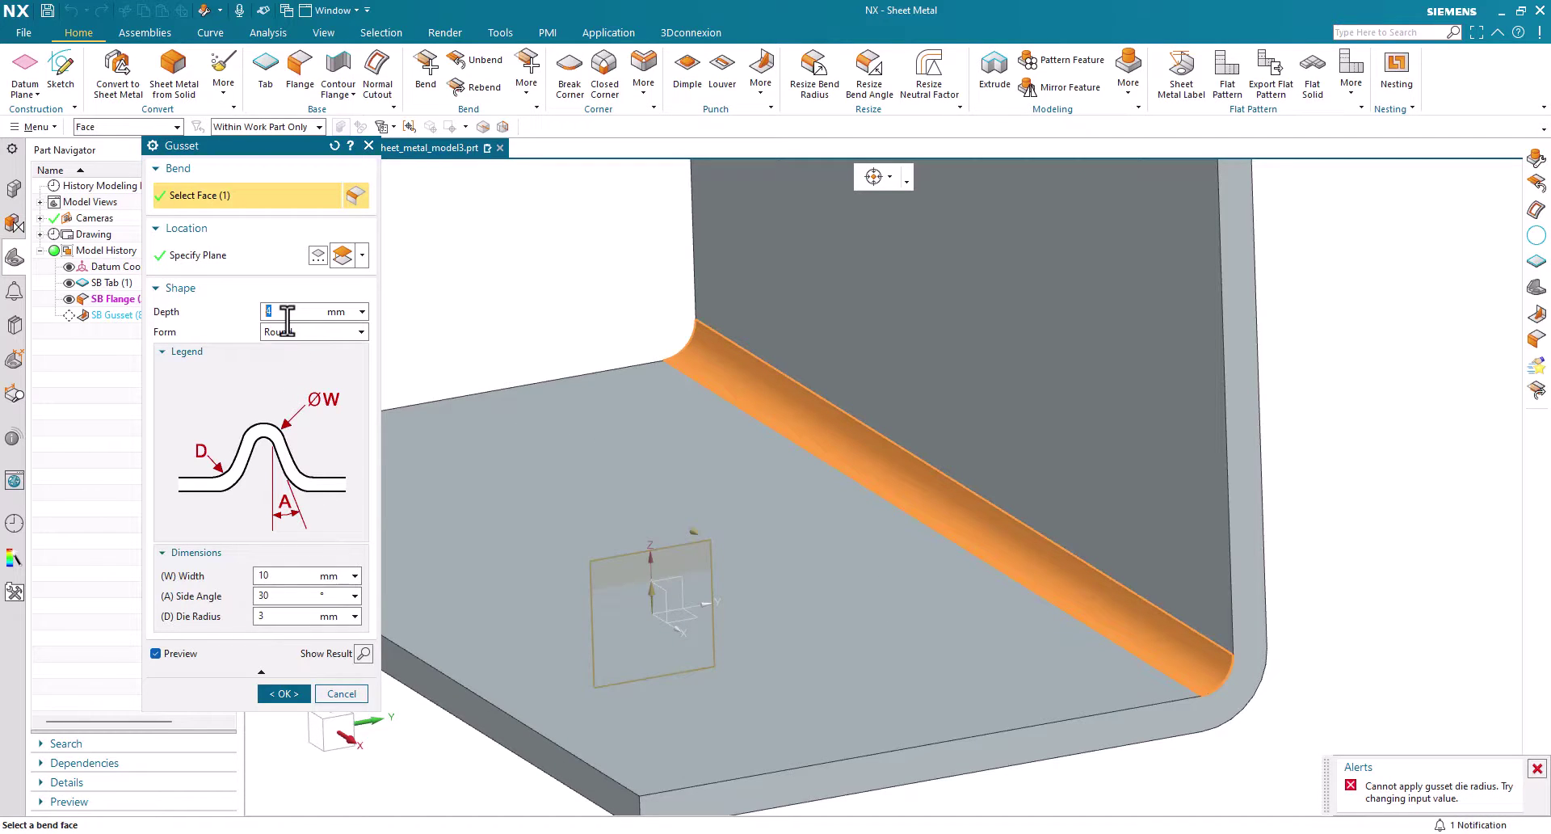
type("6")
key("Return")
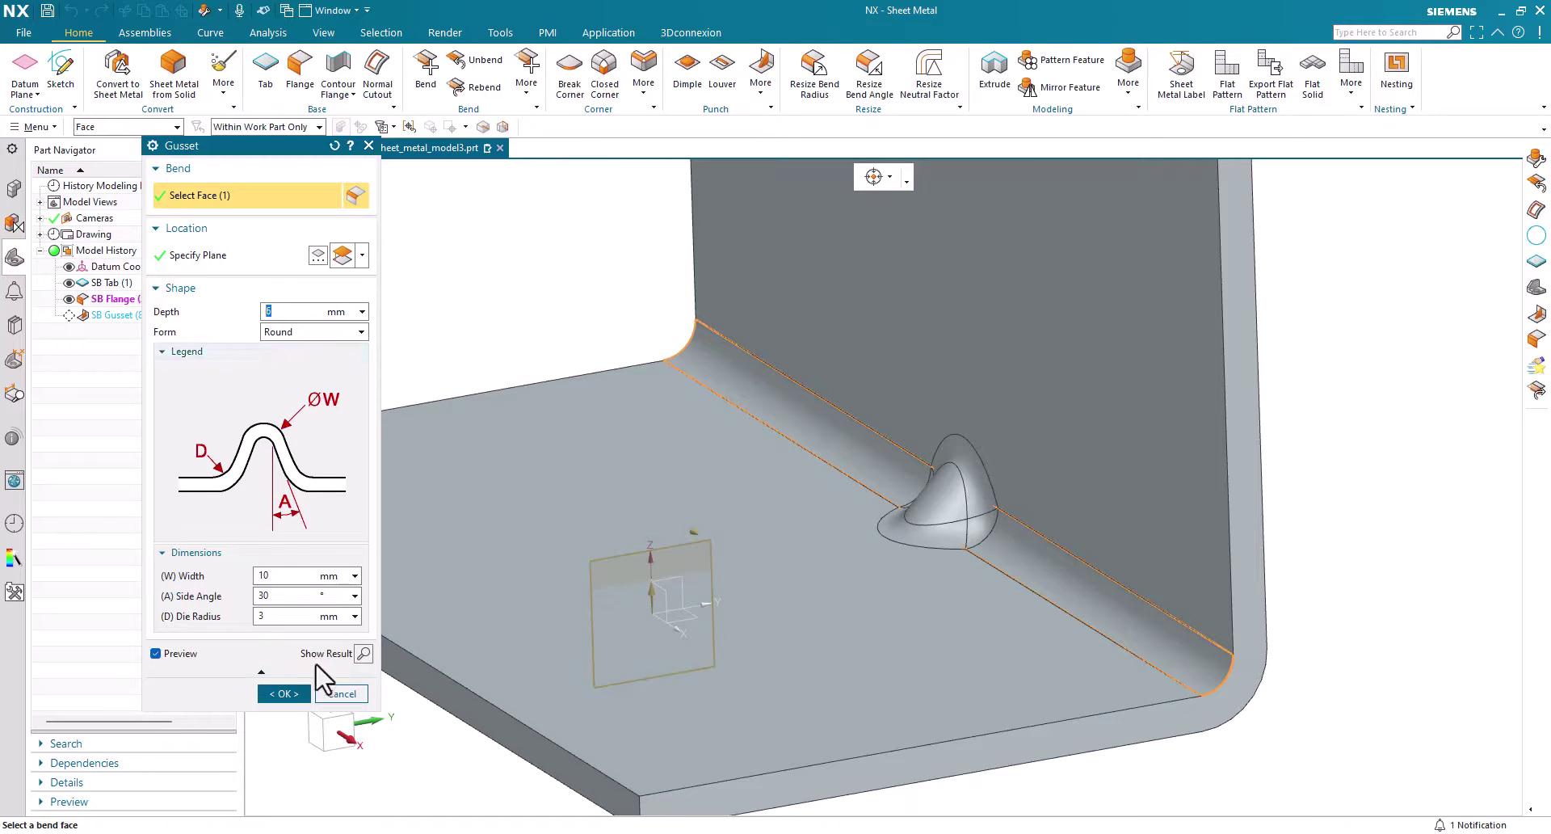
left_click(335, 693)
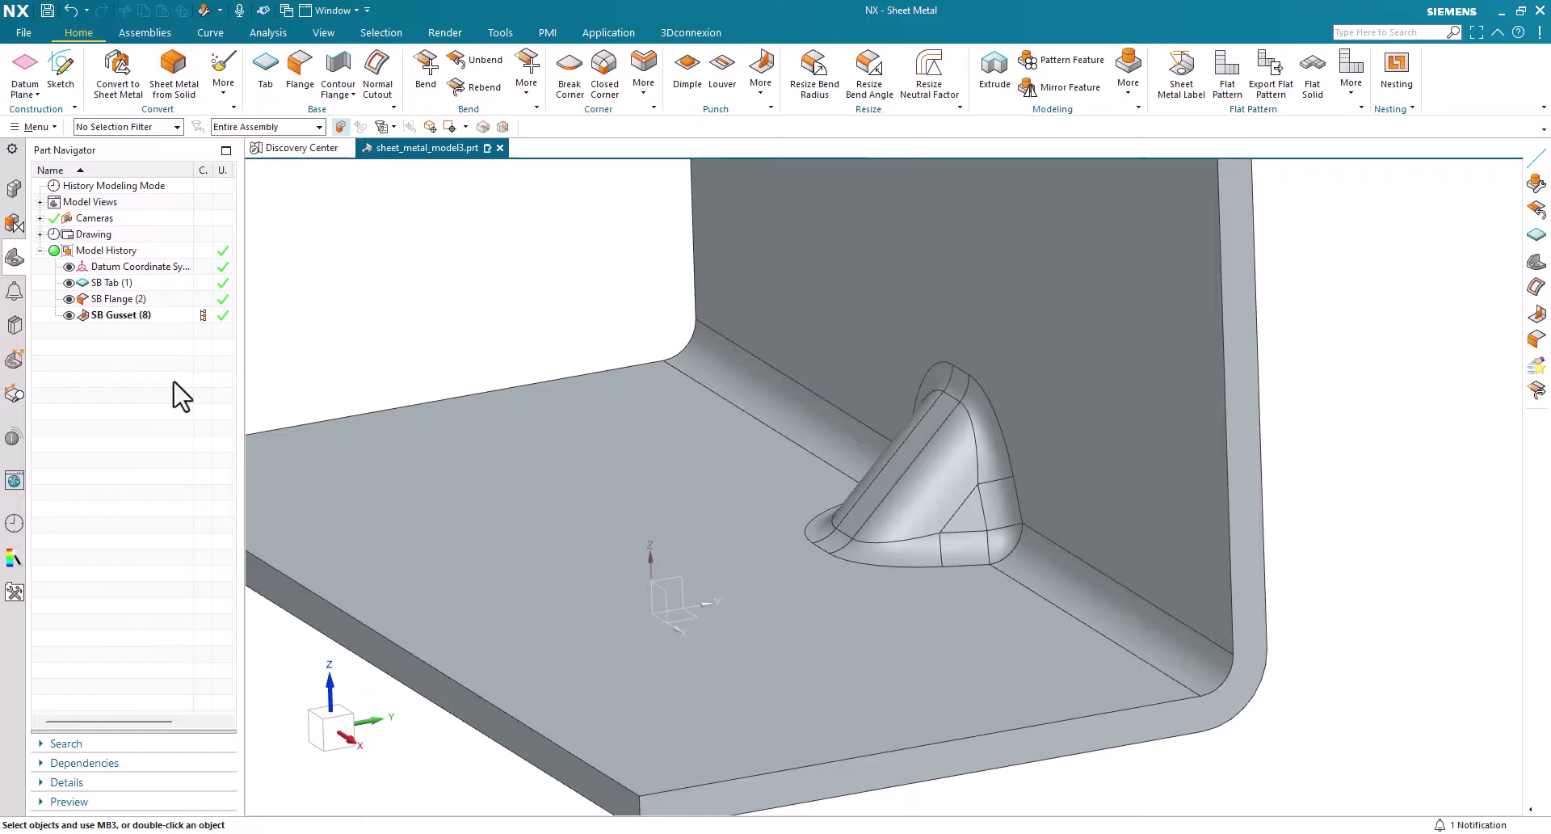
- Delete the automatic-profile gusset and start a new gusset with the User Defined Profile type
left_click(142, 316)
key("Delete")
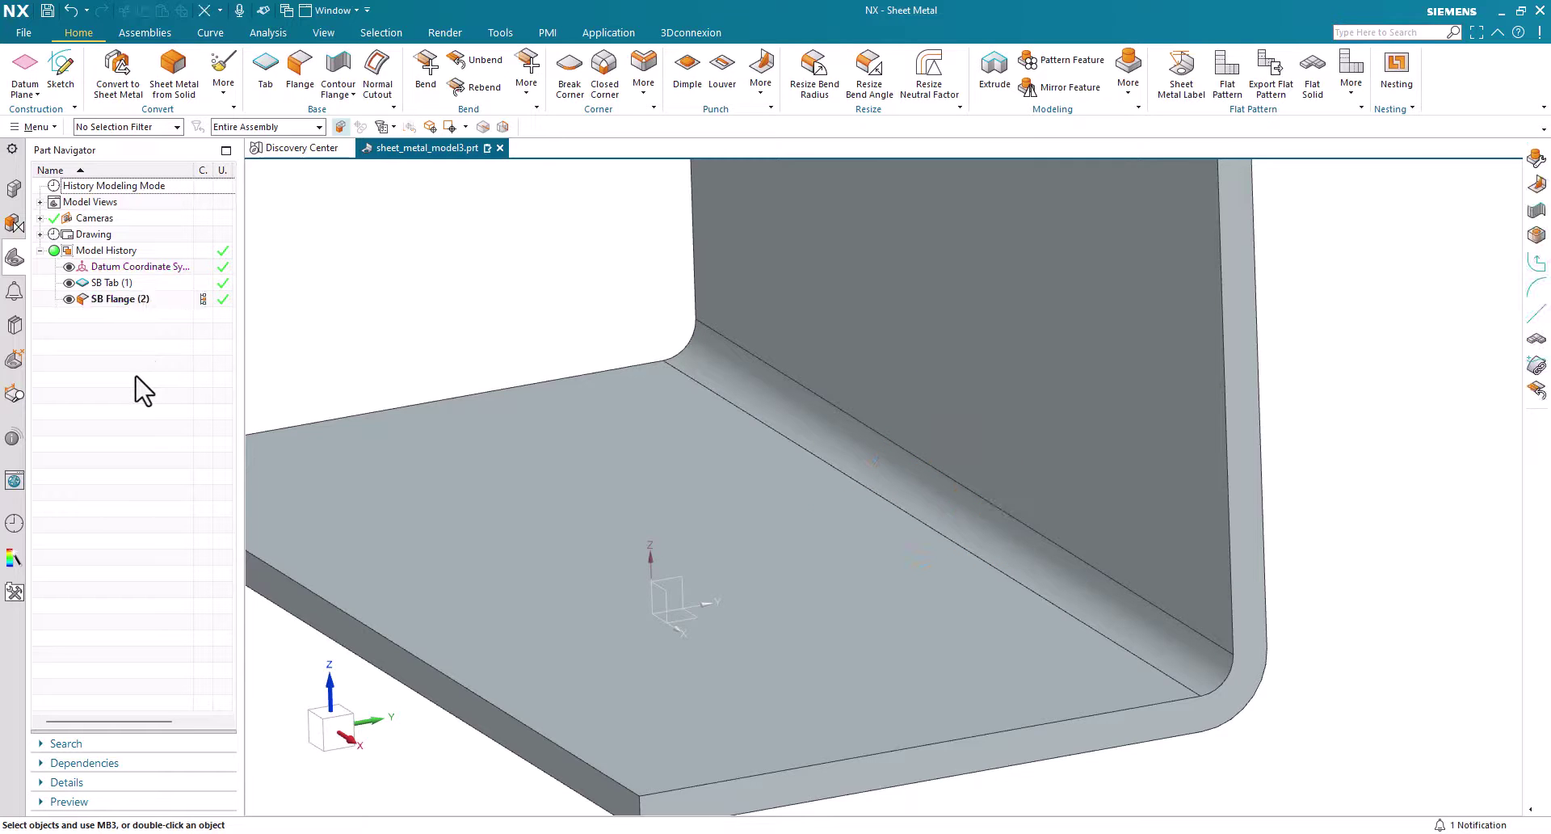
left_click(644, 80)
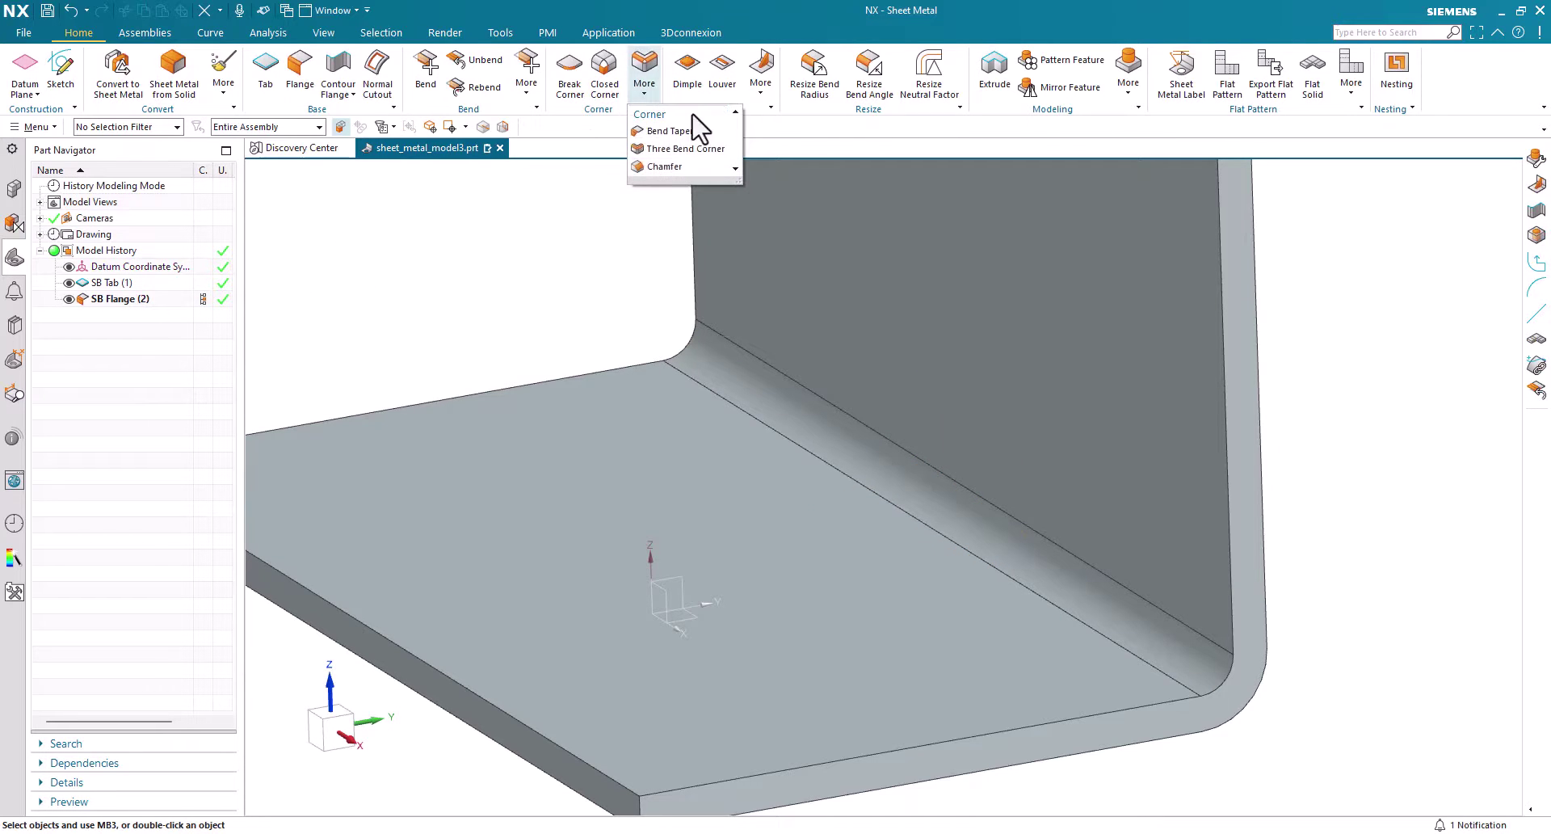
left_click(759, 86)
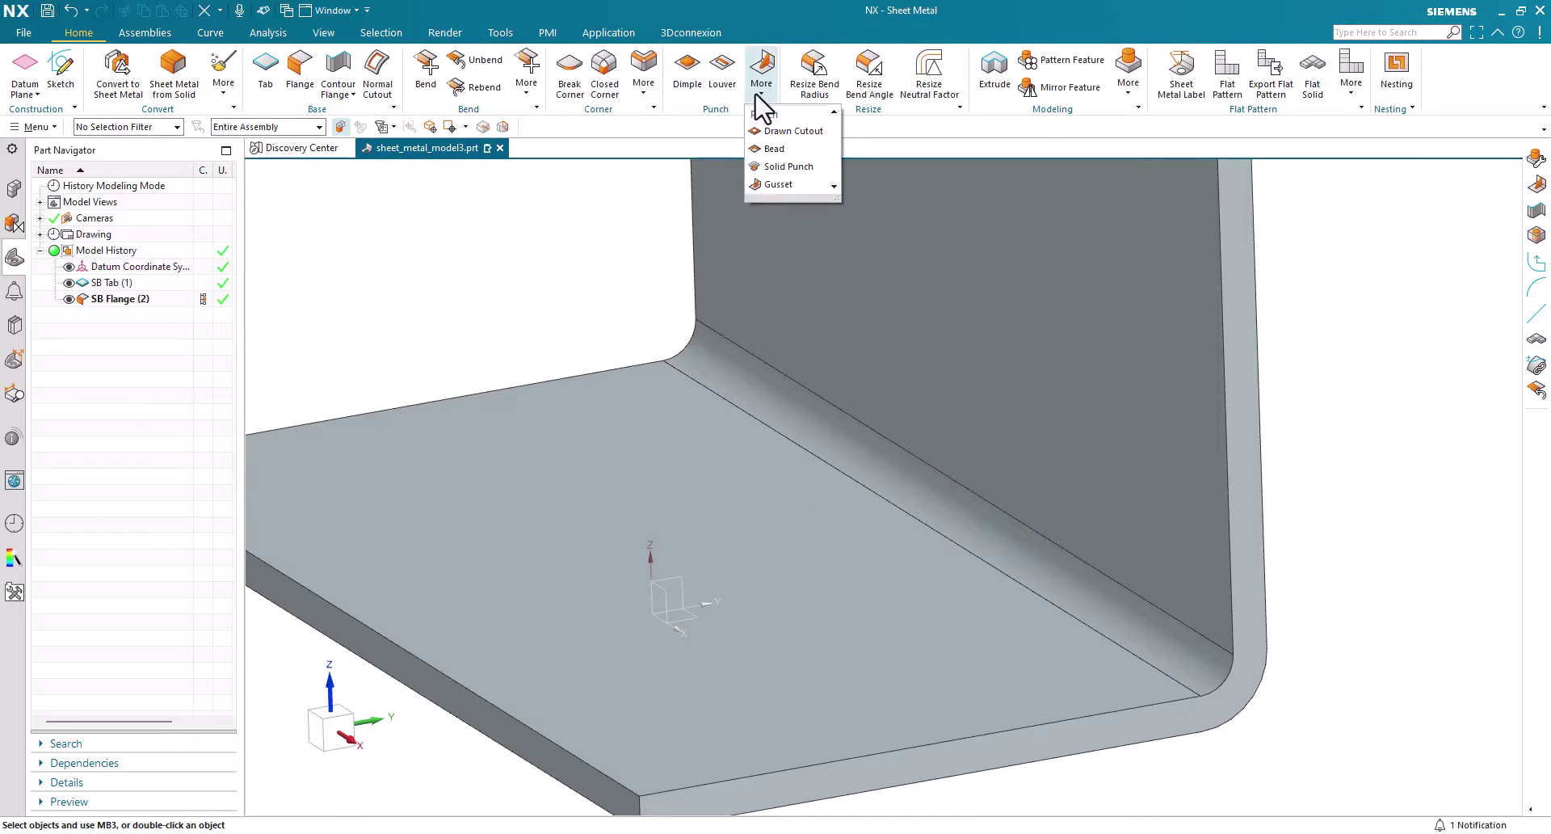
left_click(773, 184)
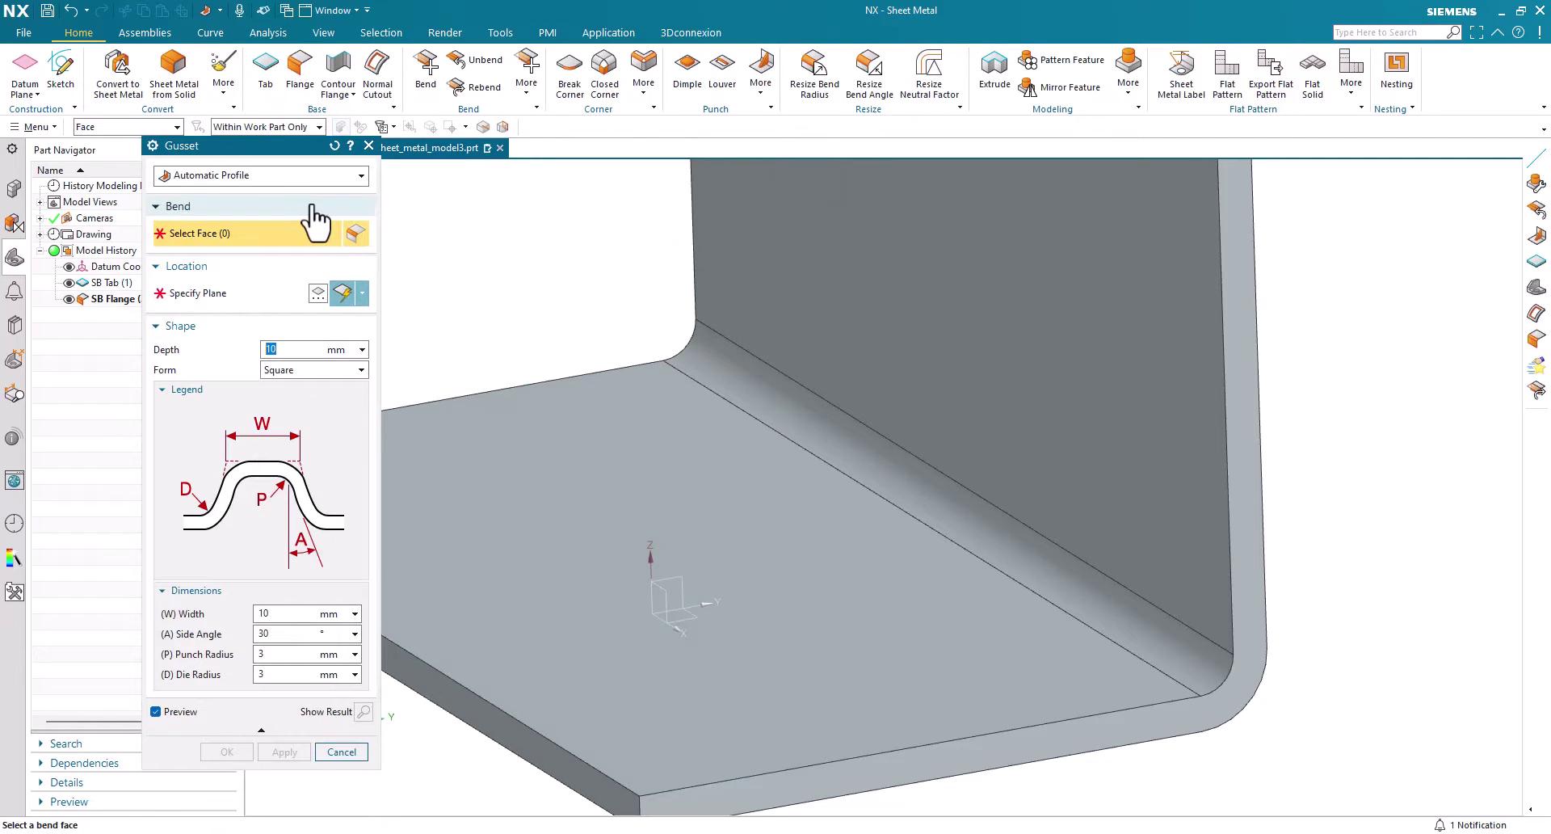
left_click(360, 176)
left_click(250, 210)
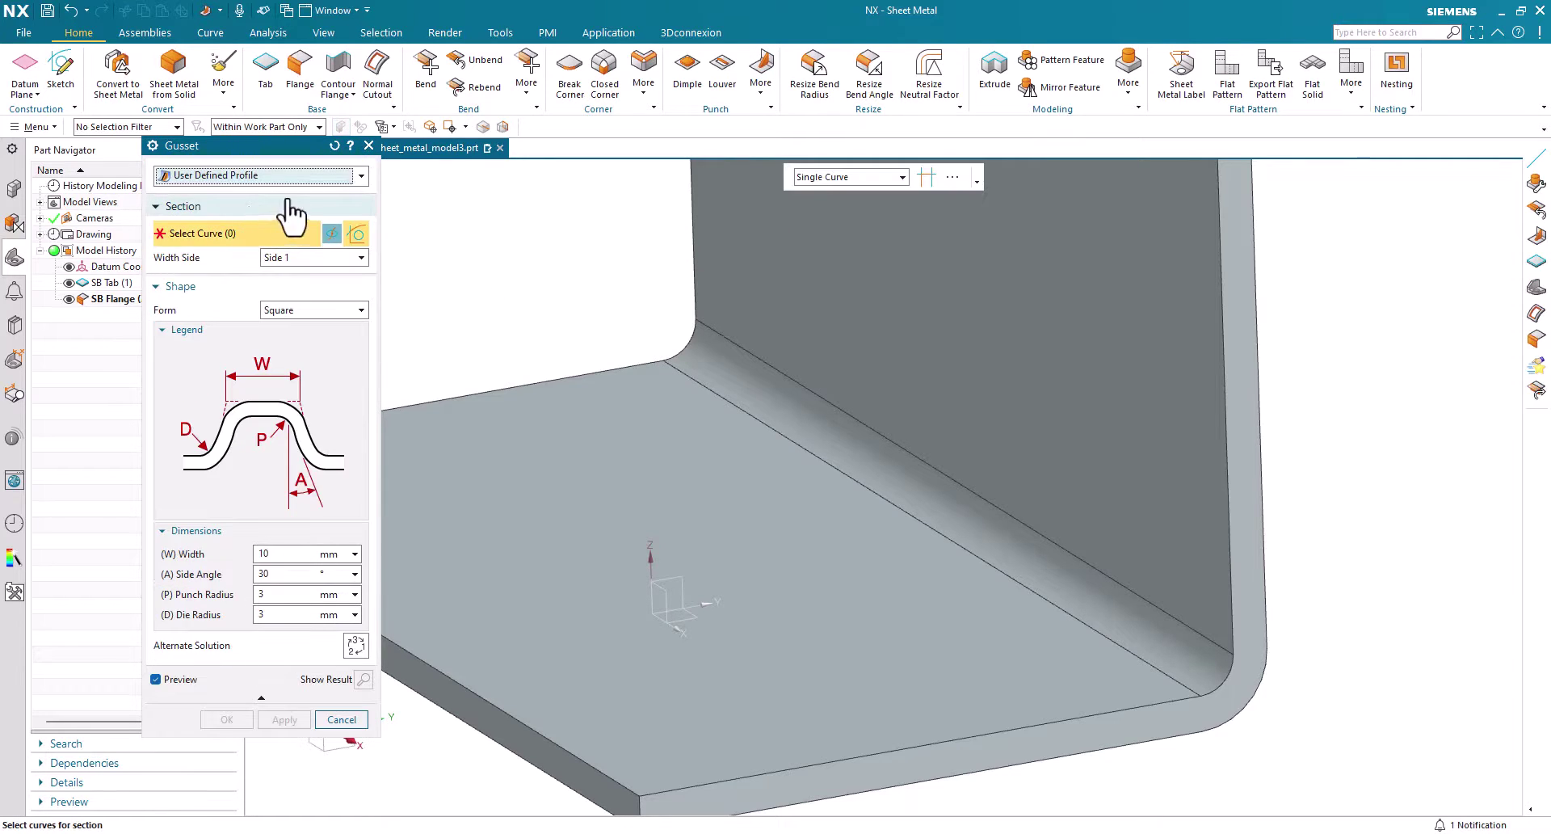
- Compare the settings of the User Defined and Automatic Profile types, finishing with User Defined Profile and the Square form
scroll(487, 263, "down", 3)
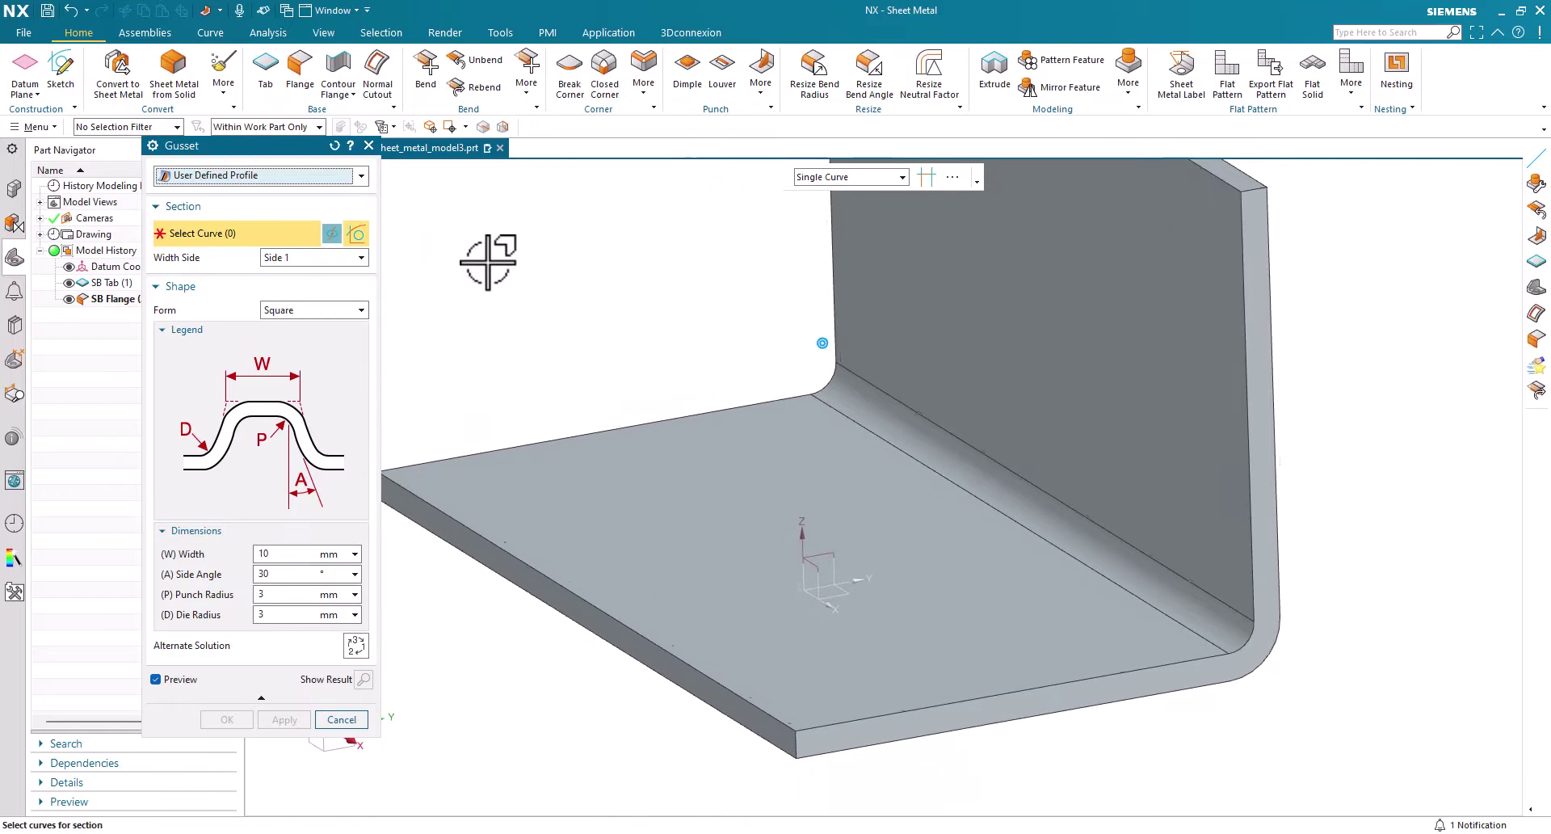
left_click(275, 309)
left_click(291, 326)
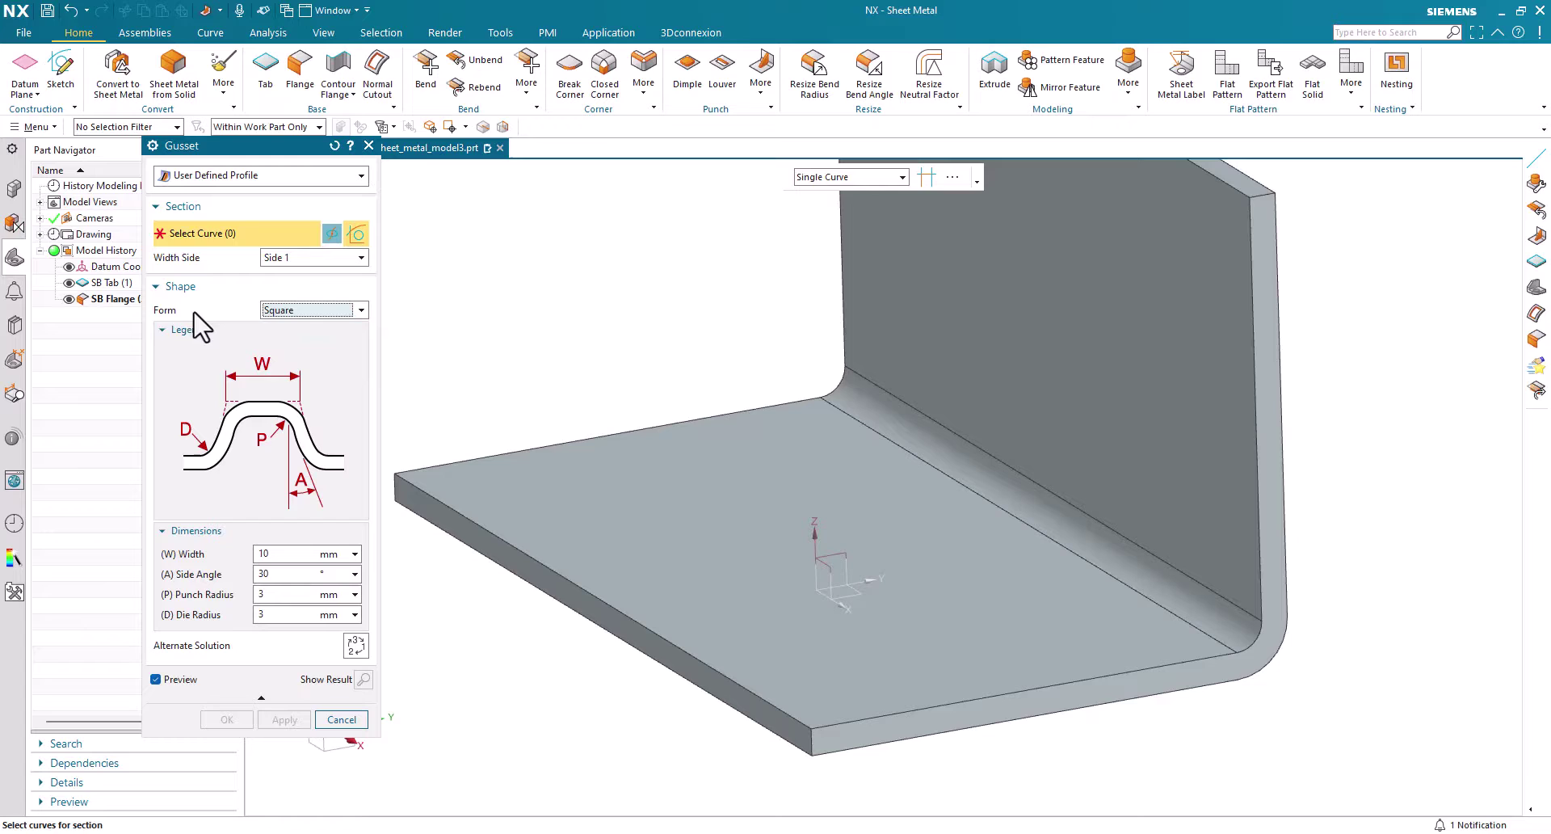
left_click(272, 181)
left_click(272, 197)
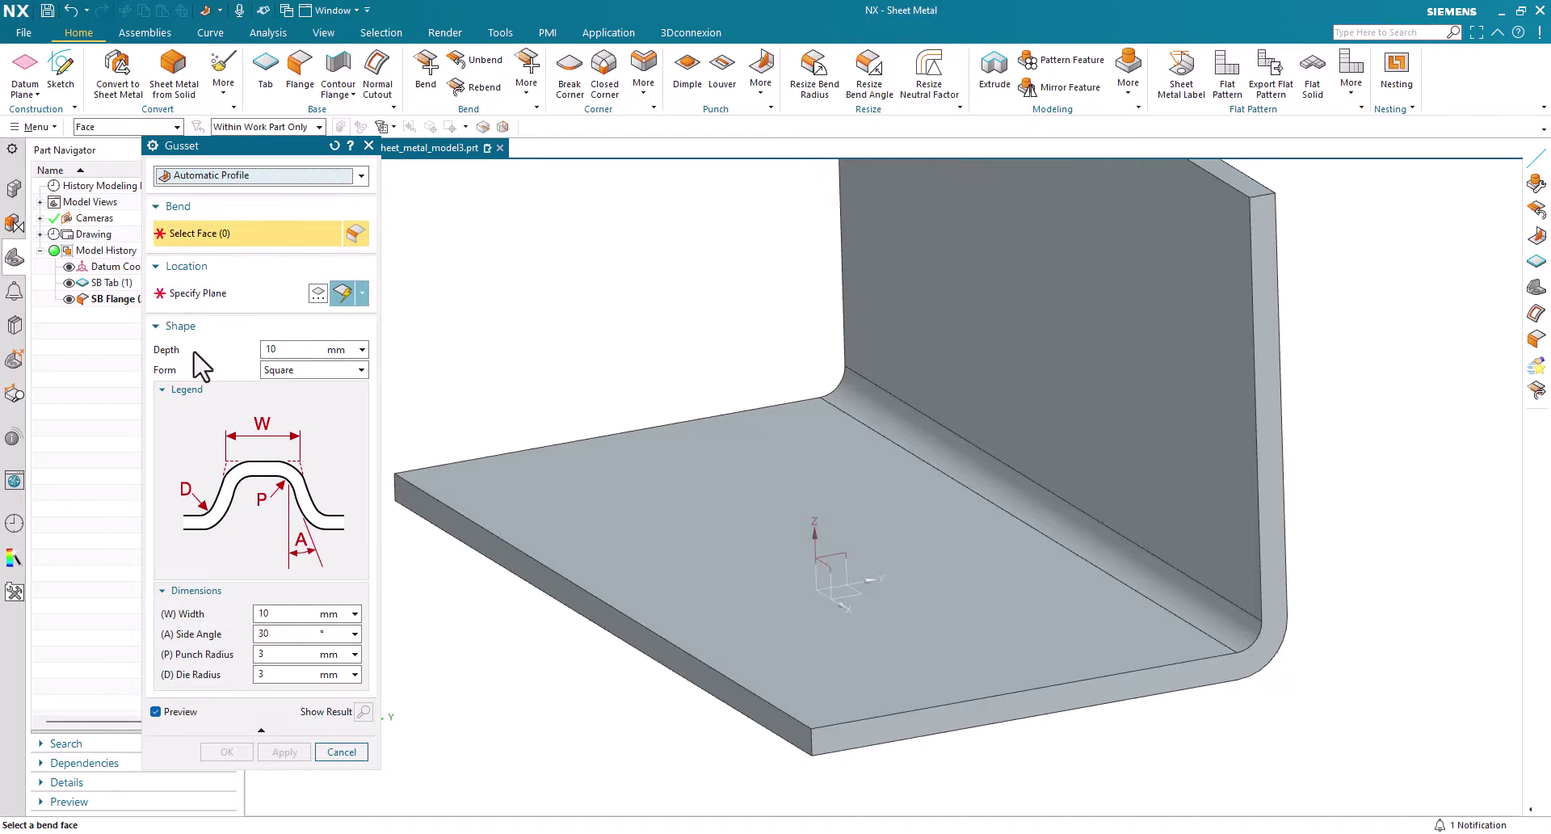
left_click(303, 177)
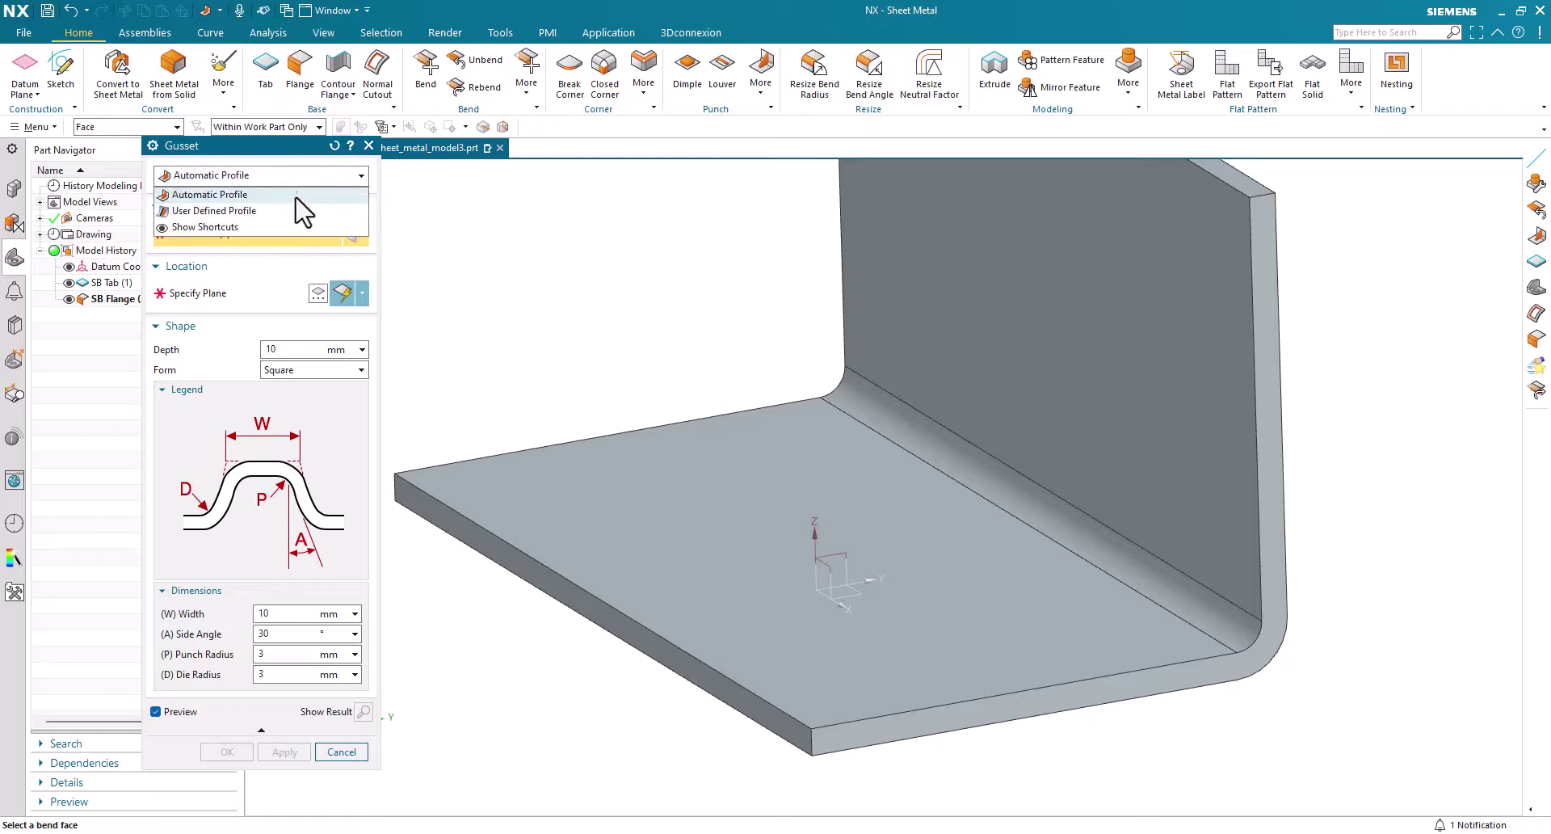
left_click(243, 211)
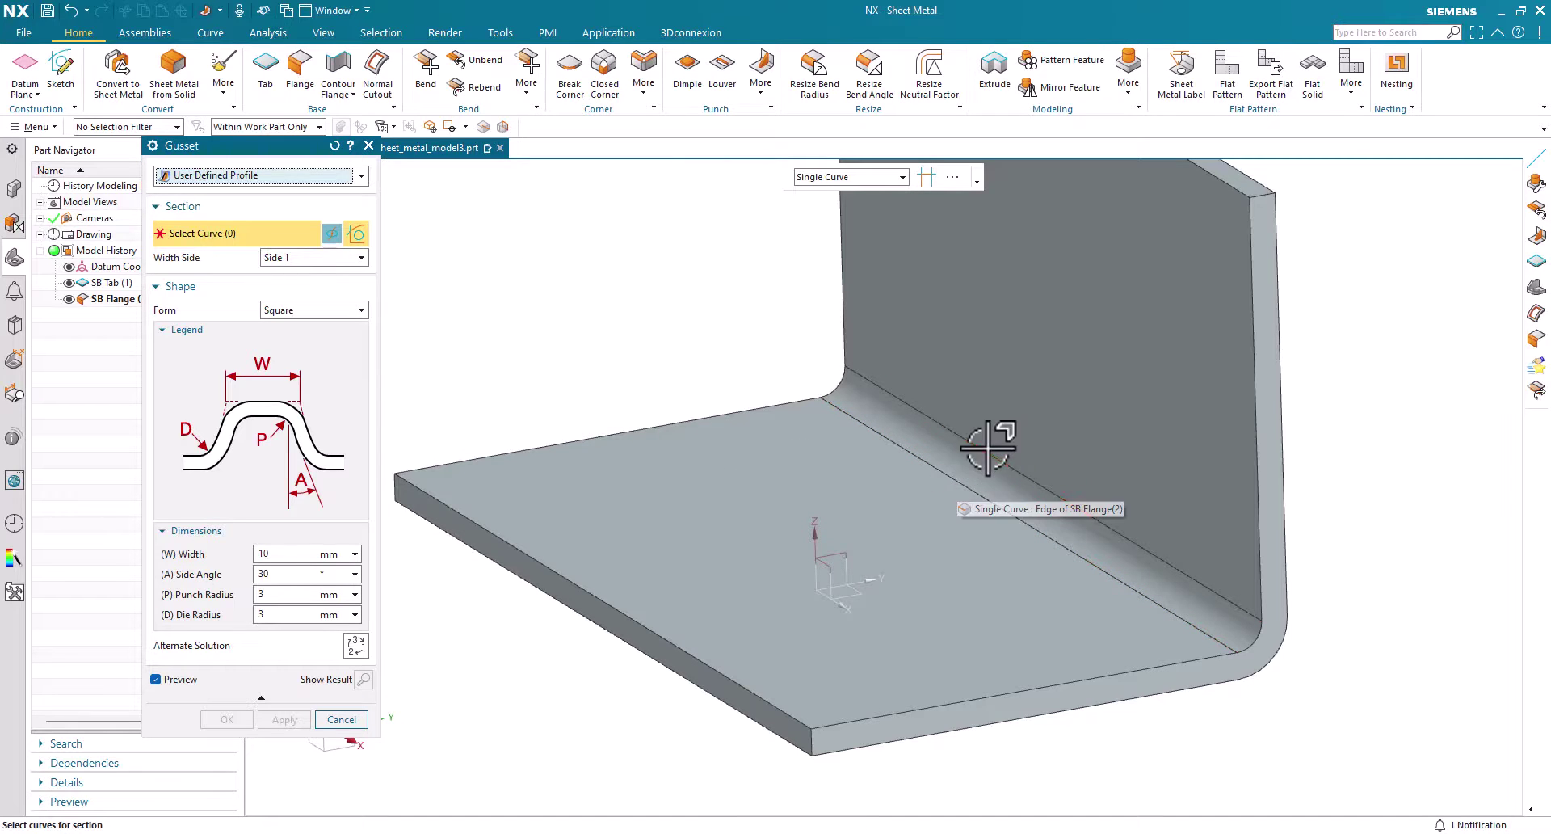
- Create the gusset's section sketch on a plane normal to the bend's inner edge, located at 50% arc length
left_click(967, 484)
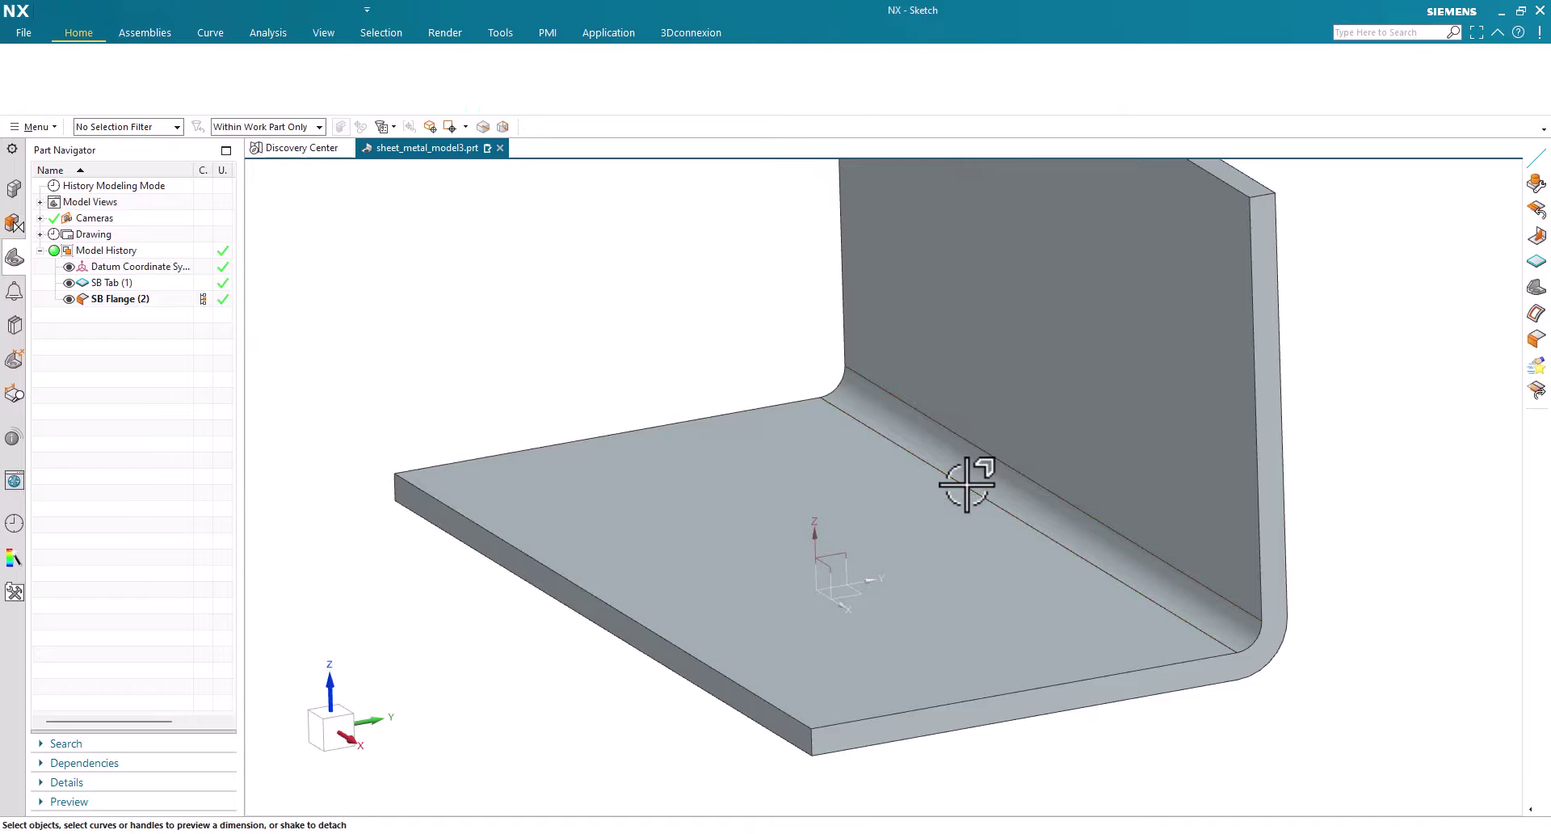
mouse_move(965, 488)
left_mouse_down()
mouse_move(1118, 582)
mouse_move(918, 443)
mouse_move(956, 498)
left_mouse_up()
left_click(273, 274)
left_click(315, 252)
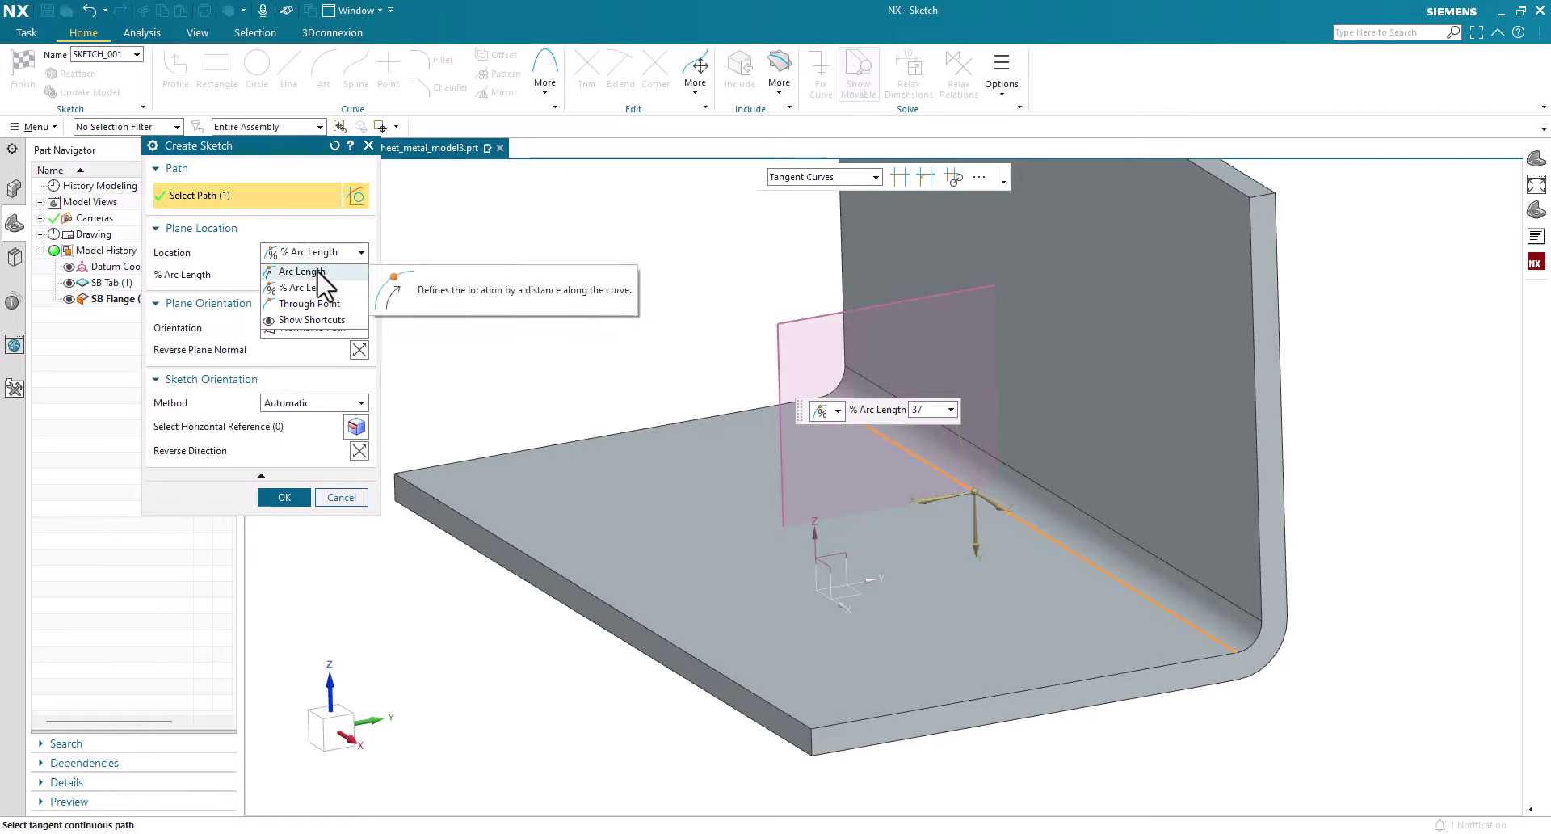
left_click(318, 287)
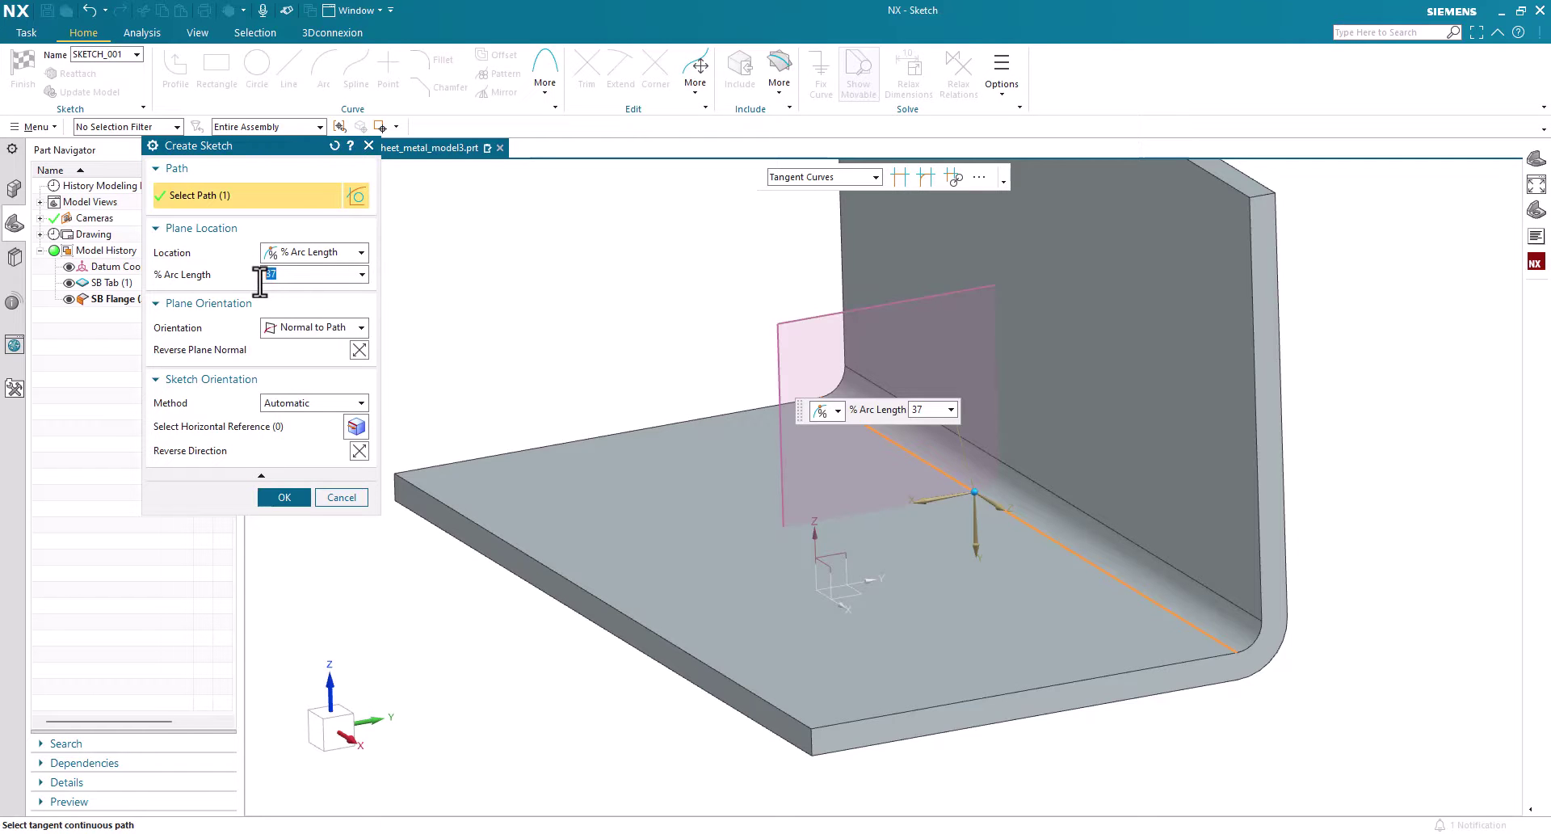
type("50")
key("Return")
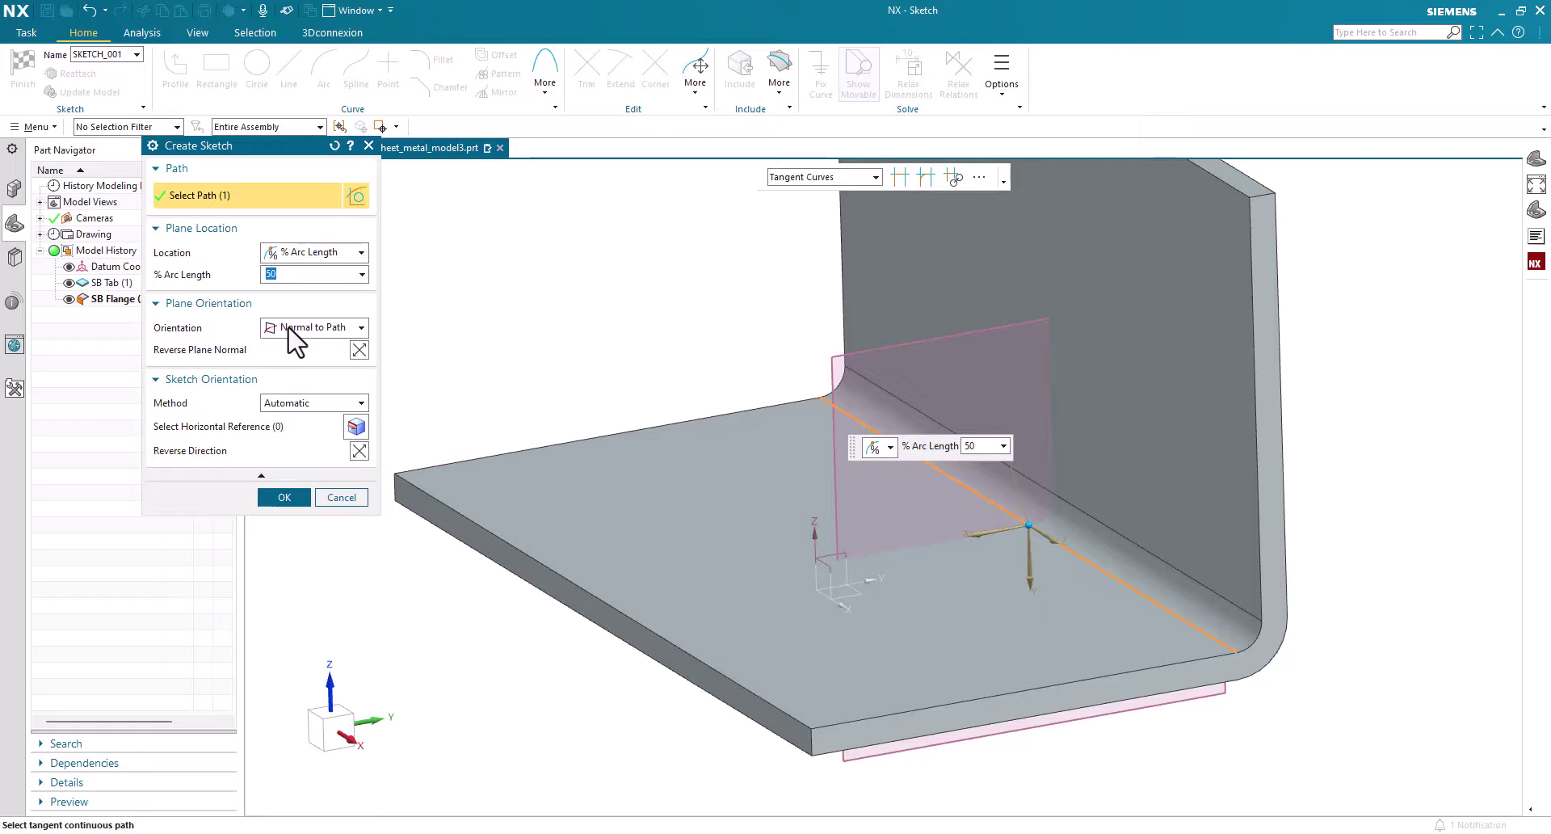
left_click(279, 496)
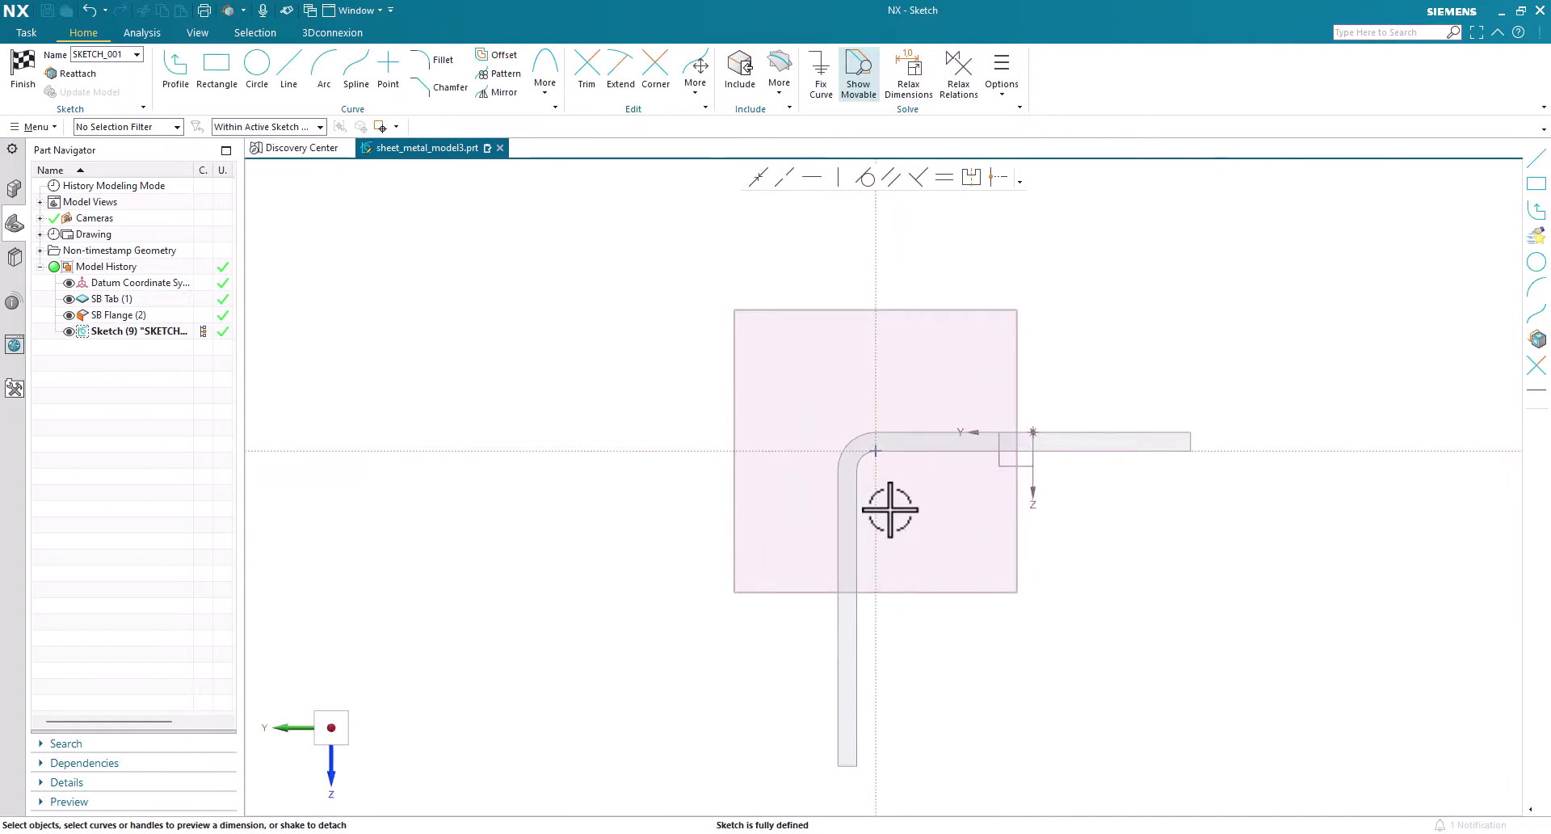
- Sketch one slanted line across the inside corner of the bend and finish the sketch as the gusset's section
scroll(890, 509, "up", 3)
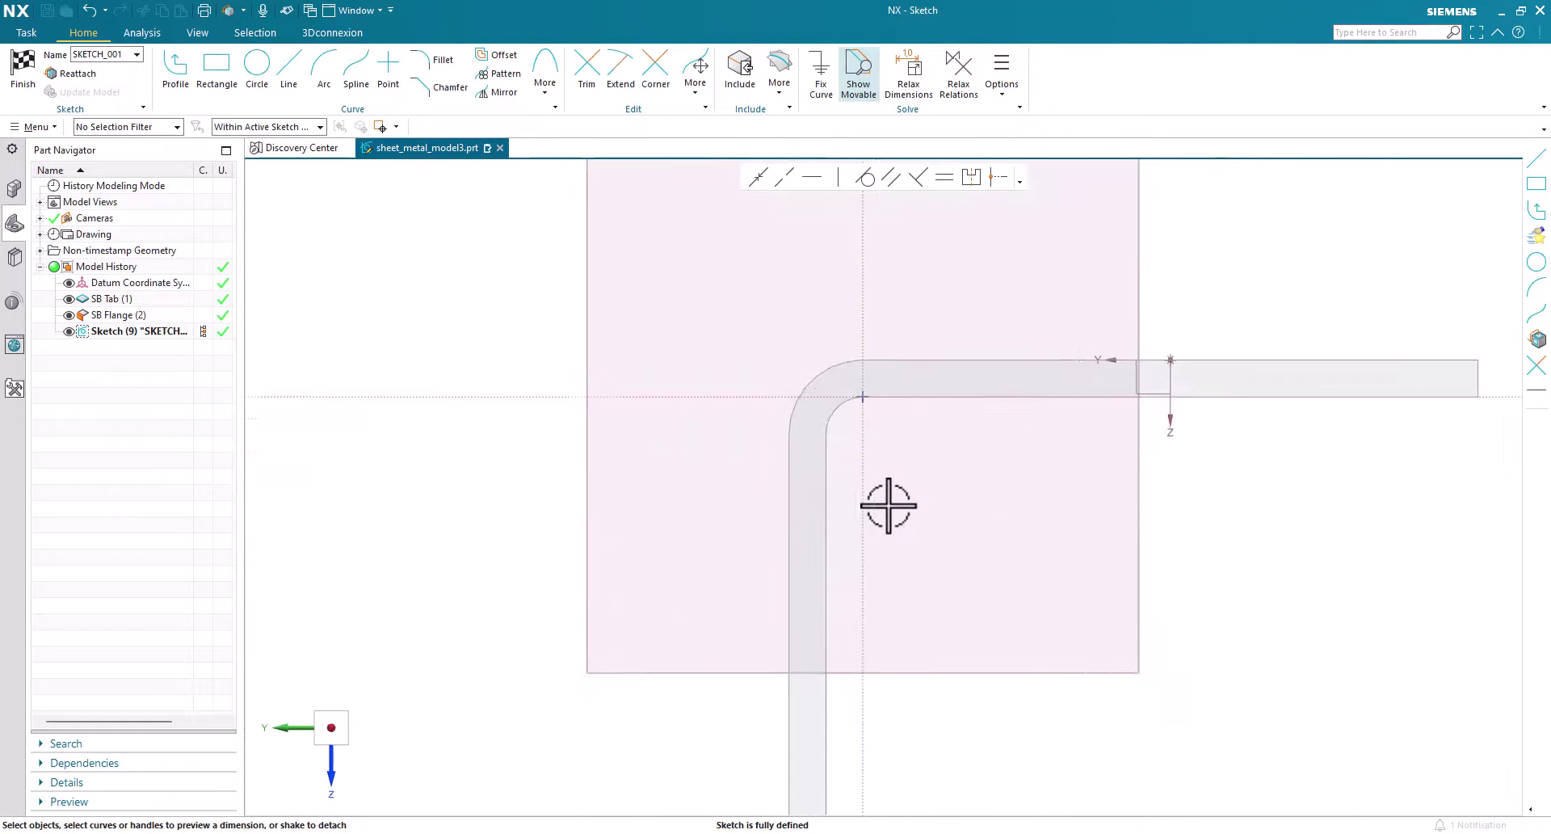
left_click(289, 68)
left_click(999, 434)
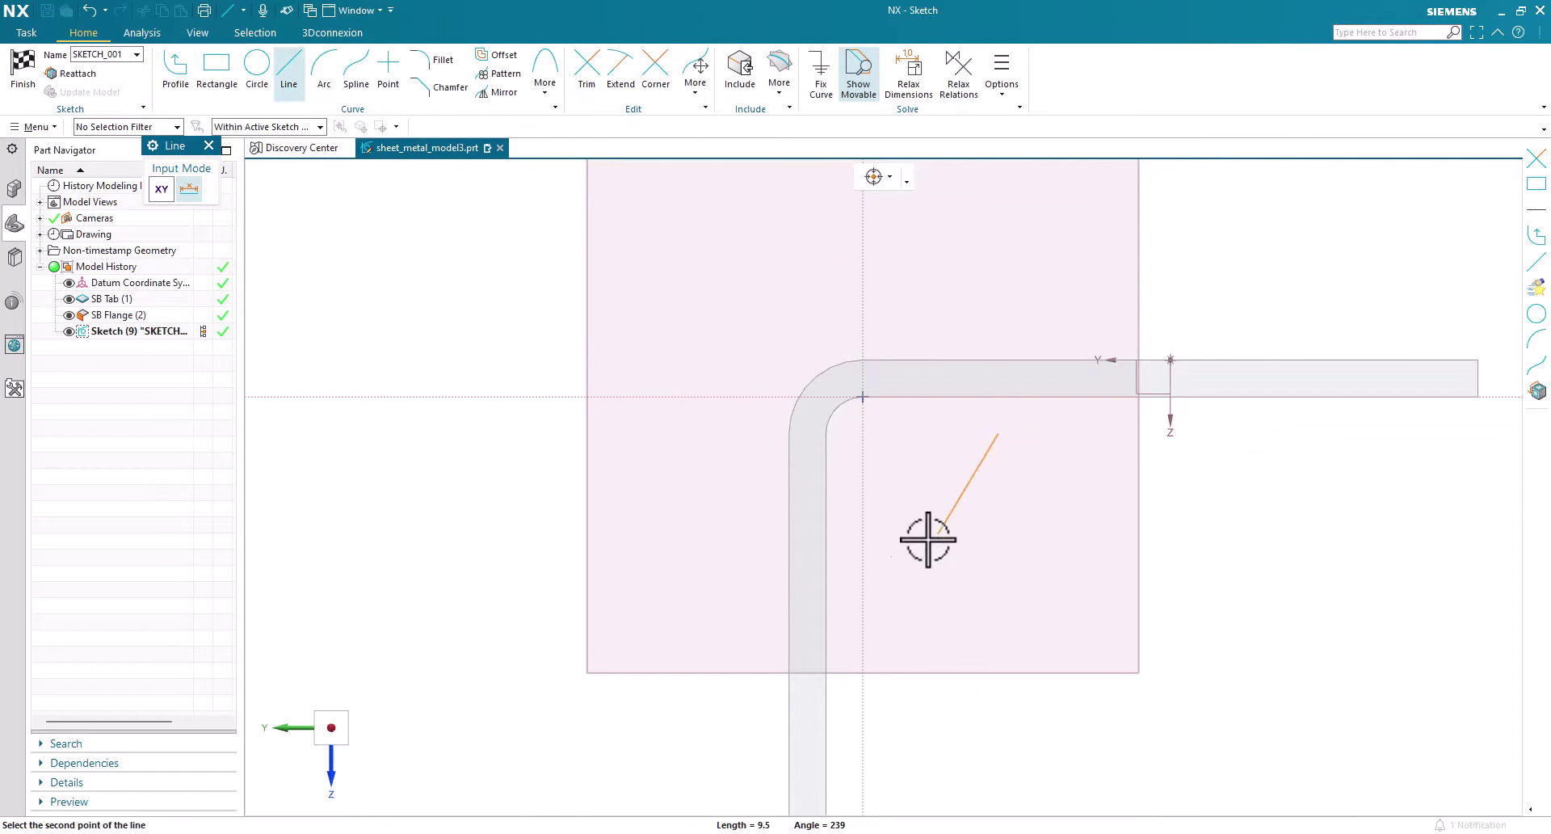
left_click(889, 522)
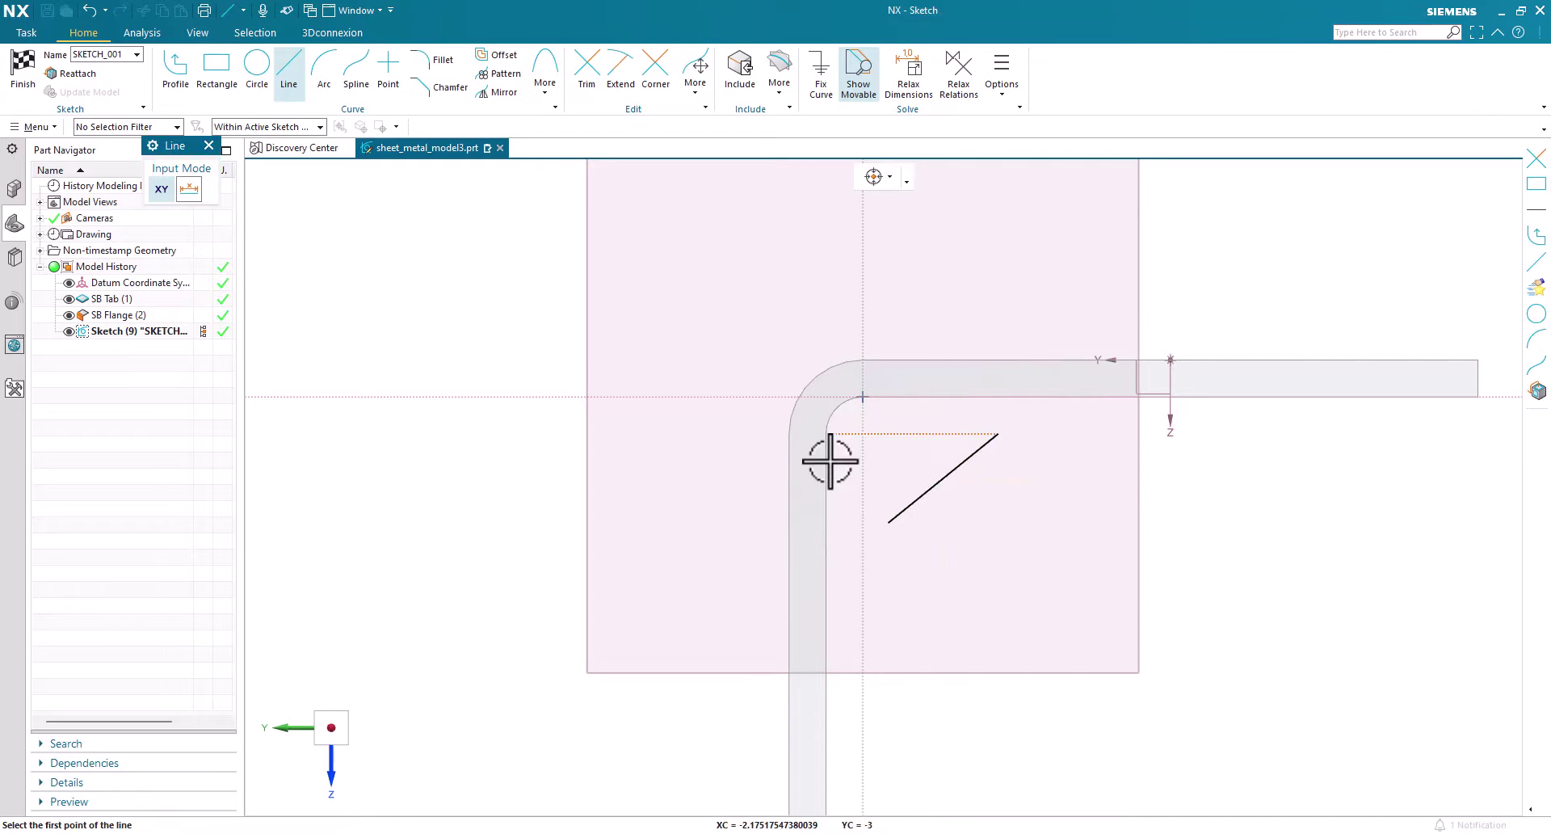
left_click(24, 71)
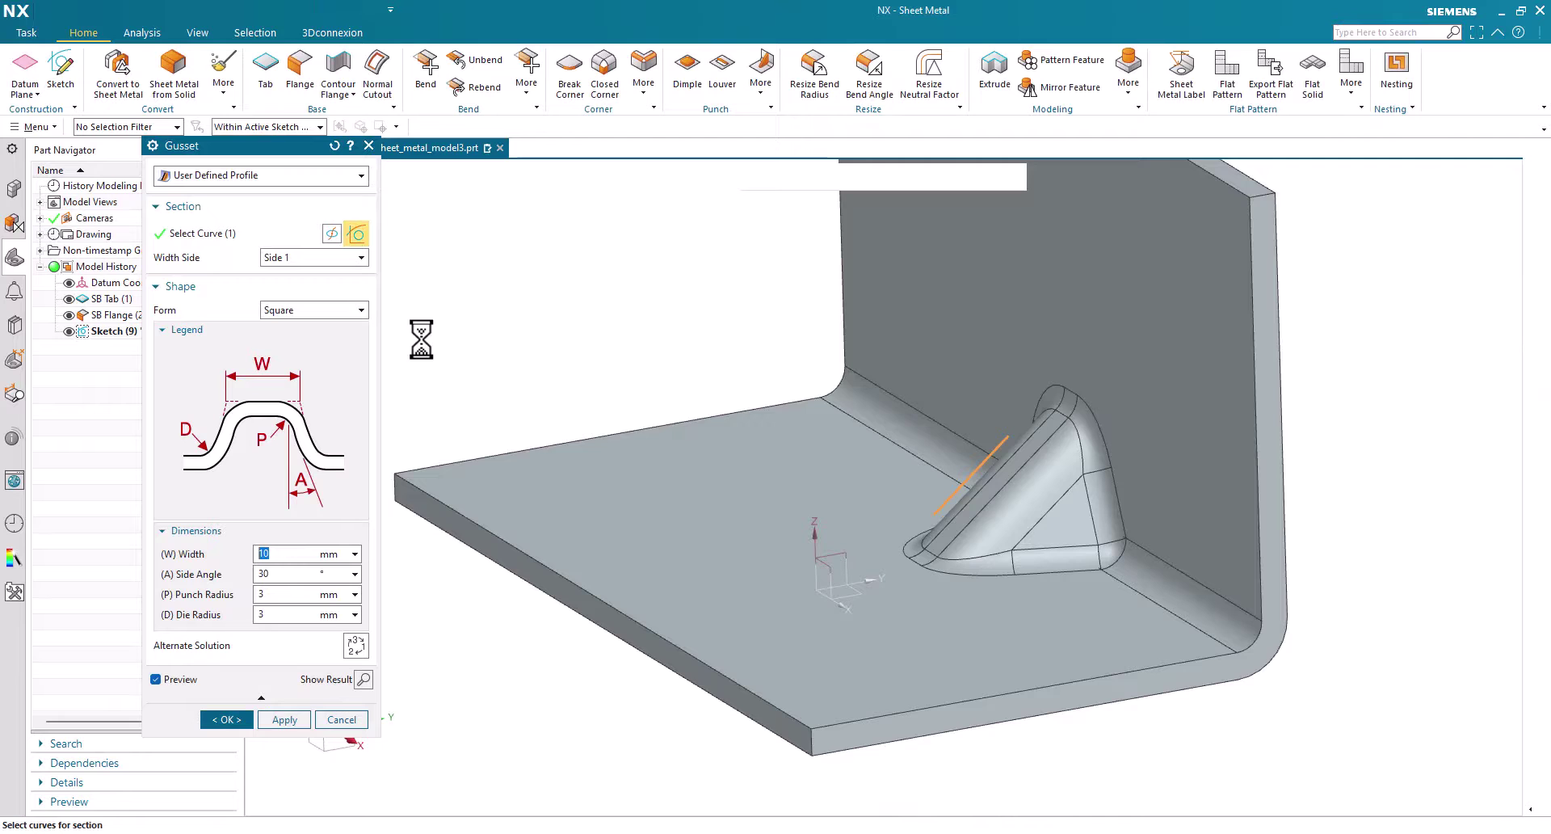
- Edit the gusset's section sketch by moving both endpoints of the line to give it a flatter slope, and finish the sketch
middle_click_drag(915, 475, 997, 482)
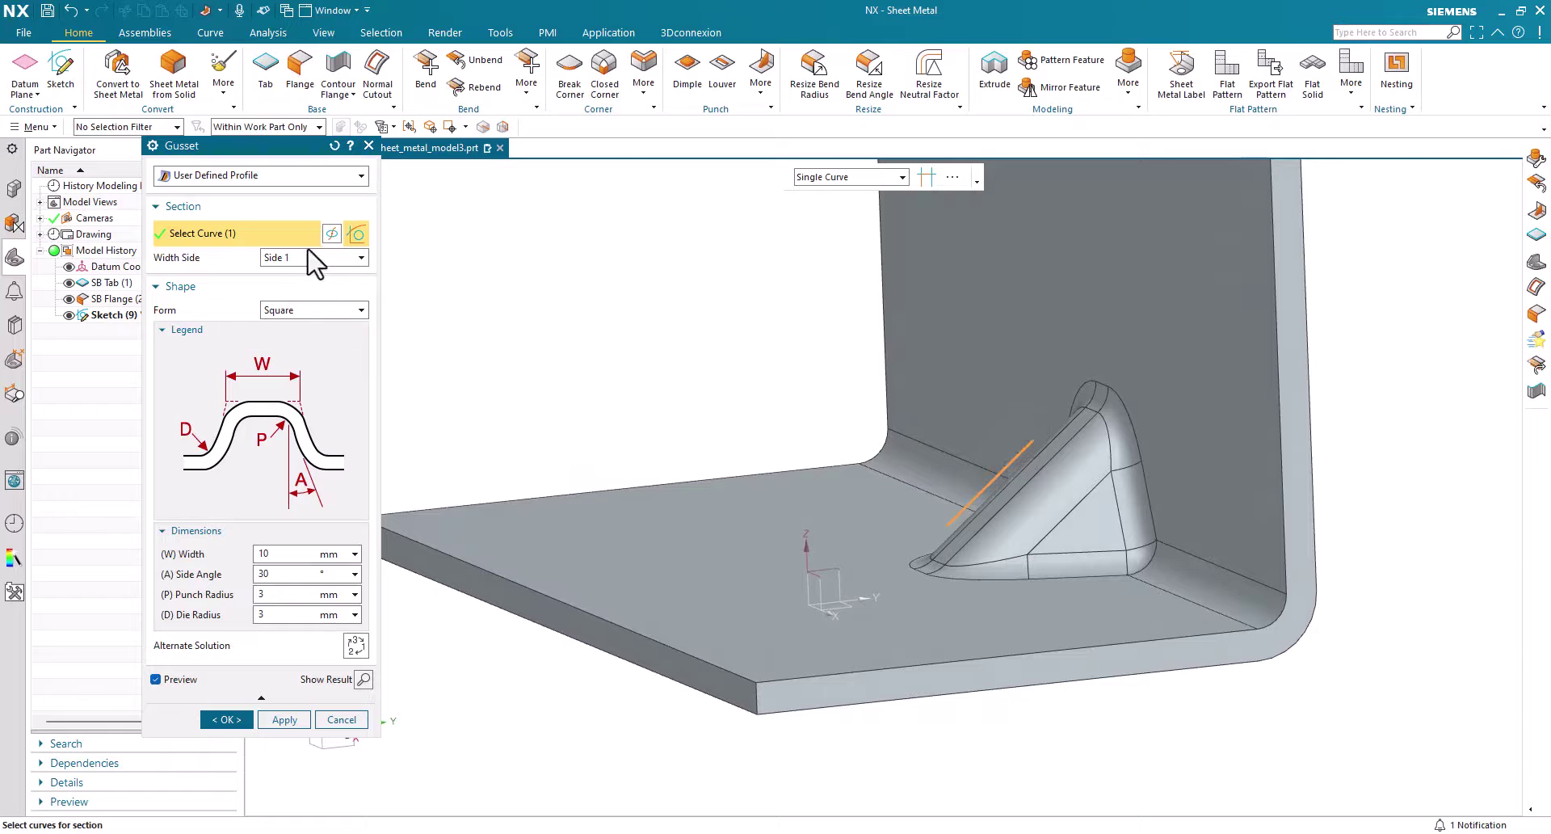
left_click(332, 233)
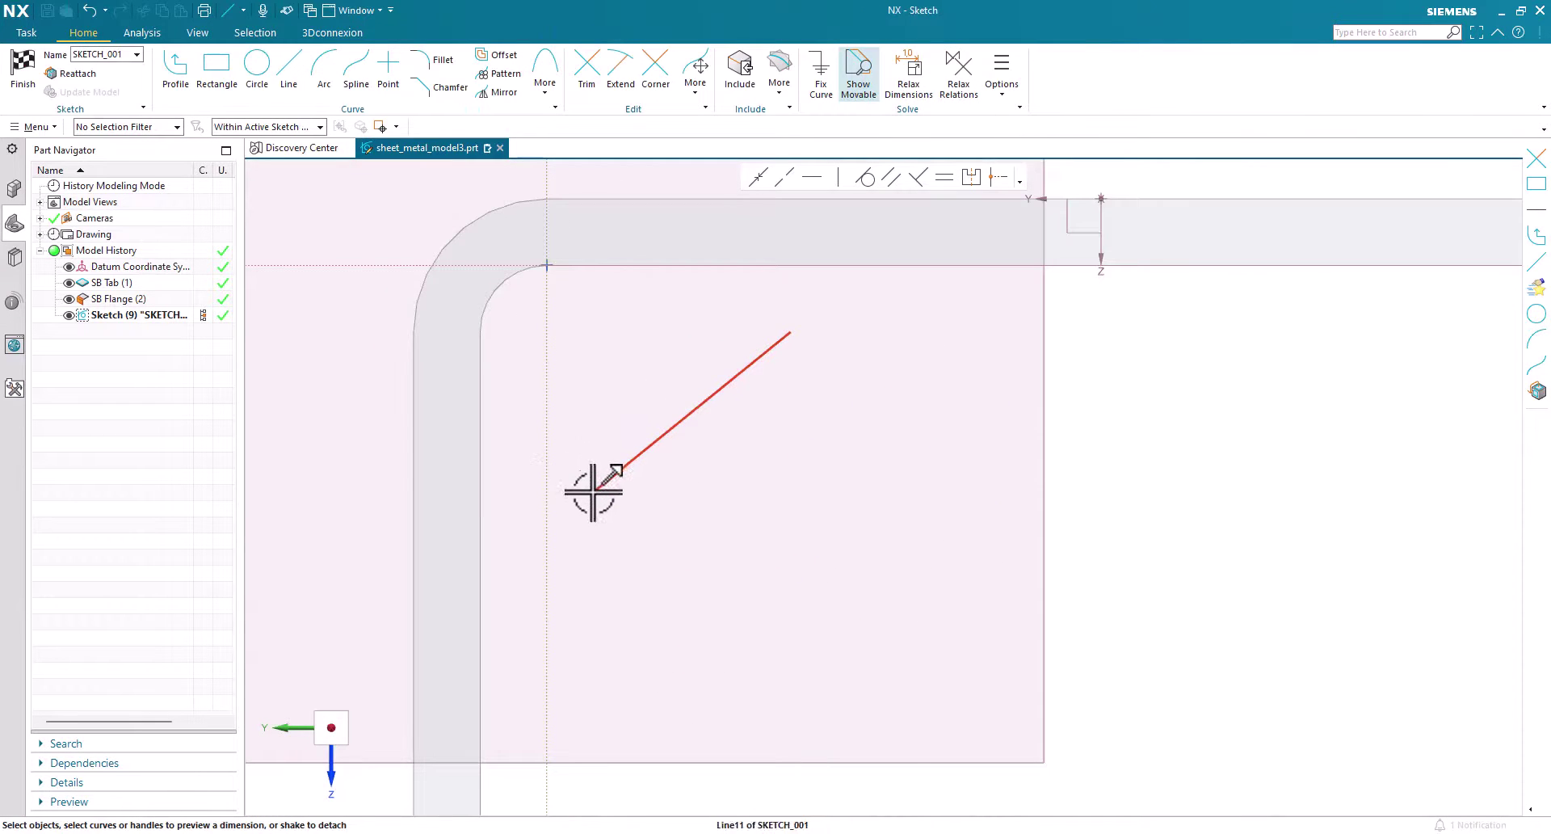
left_click_drag(592, 490, 518, 412)
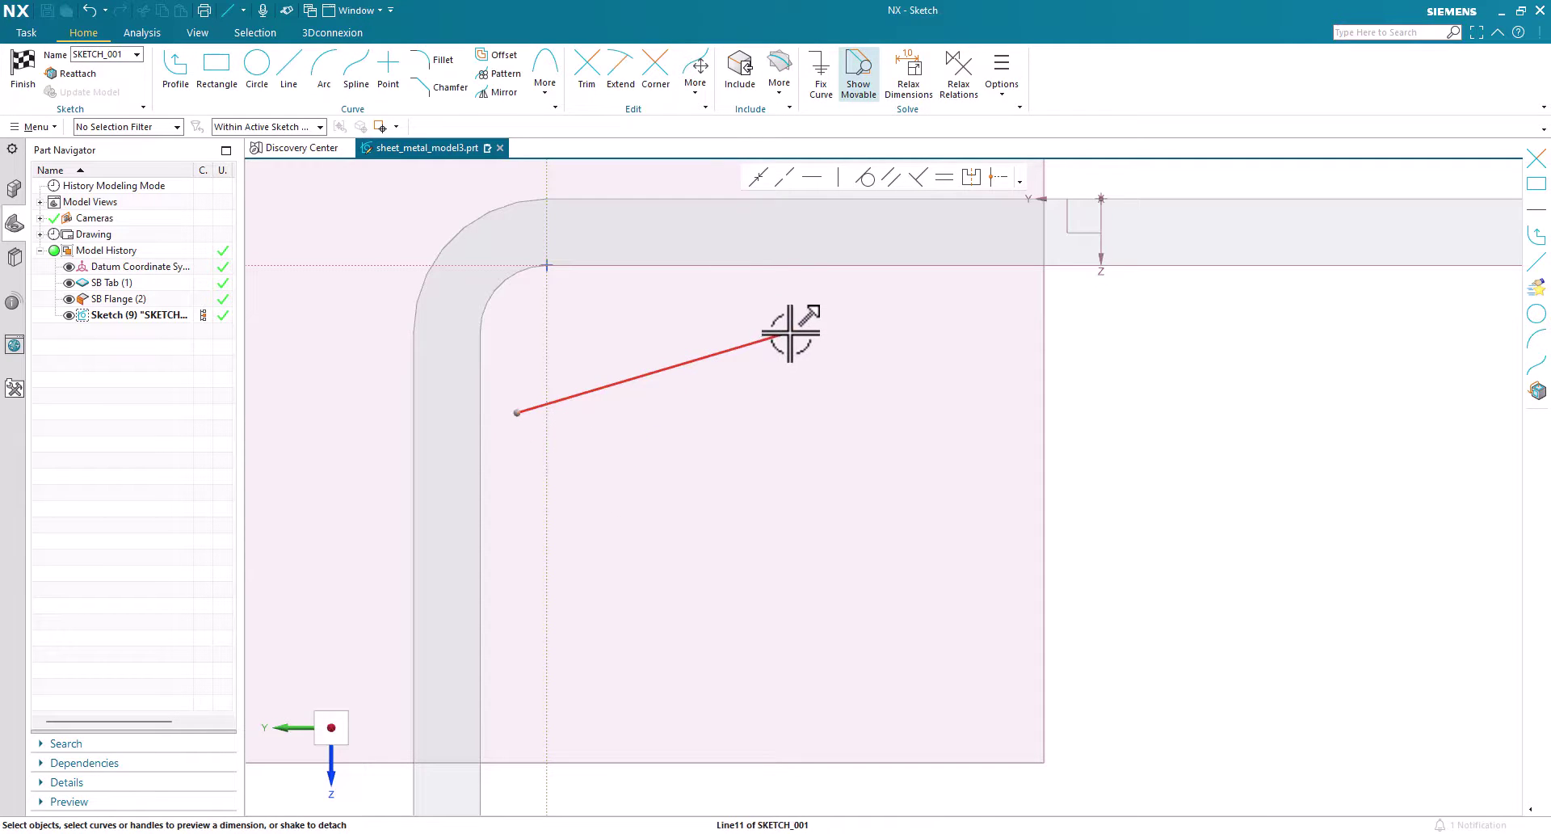
left_click_drag(791, 333, 891, 296)
left_click(22, 89)
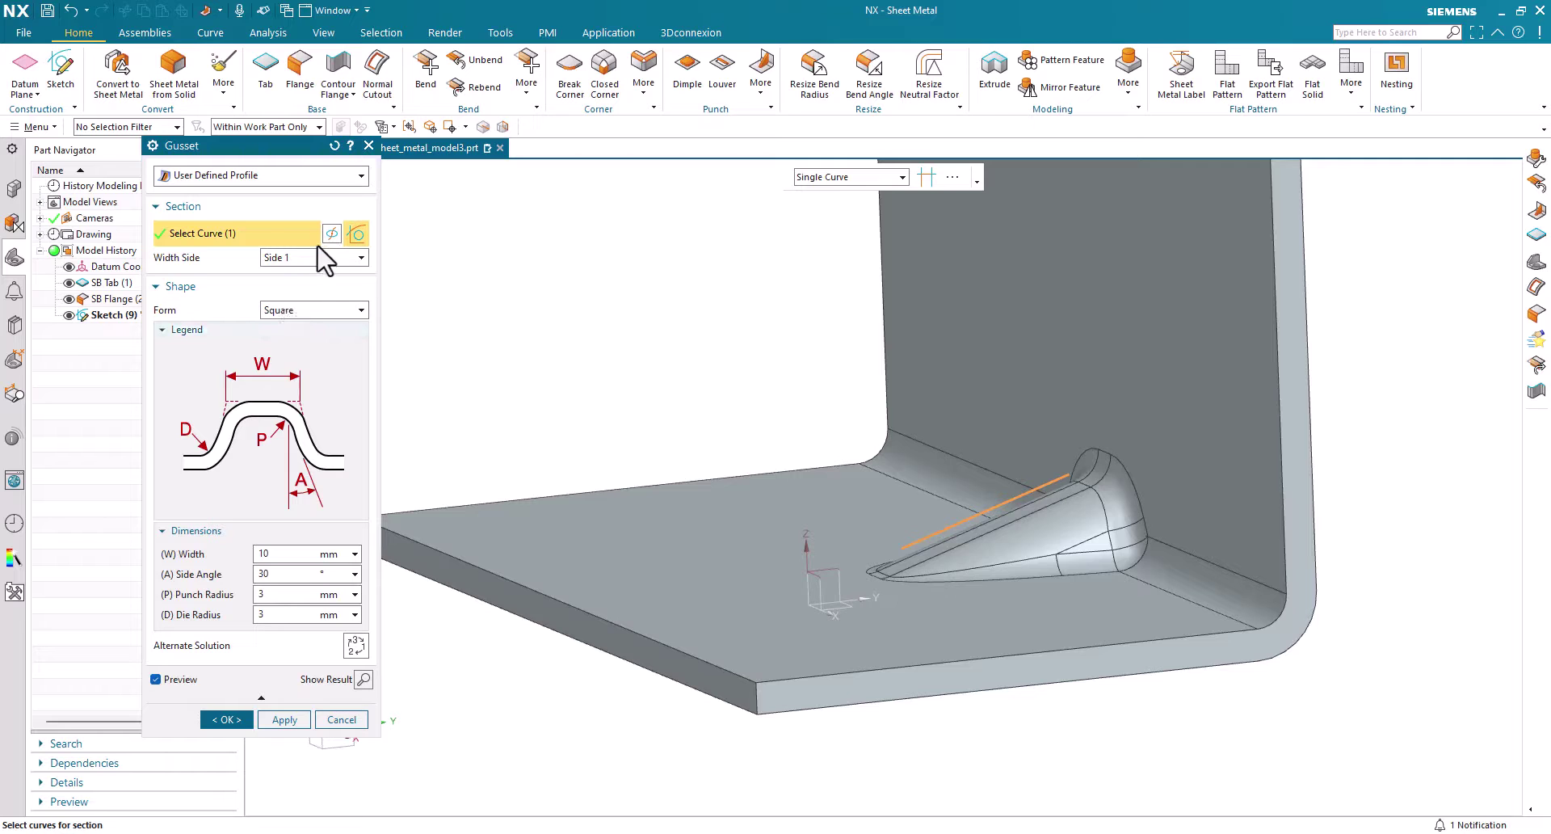
- Replace the section sketch's line with a three-point arc of about 18 mm radius that bulges away from the bend, and finish the sketch
left_click(330, 236)
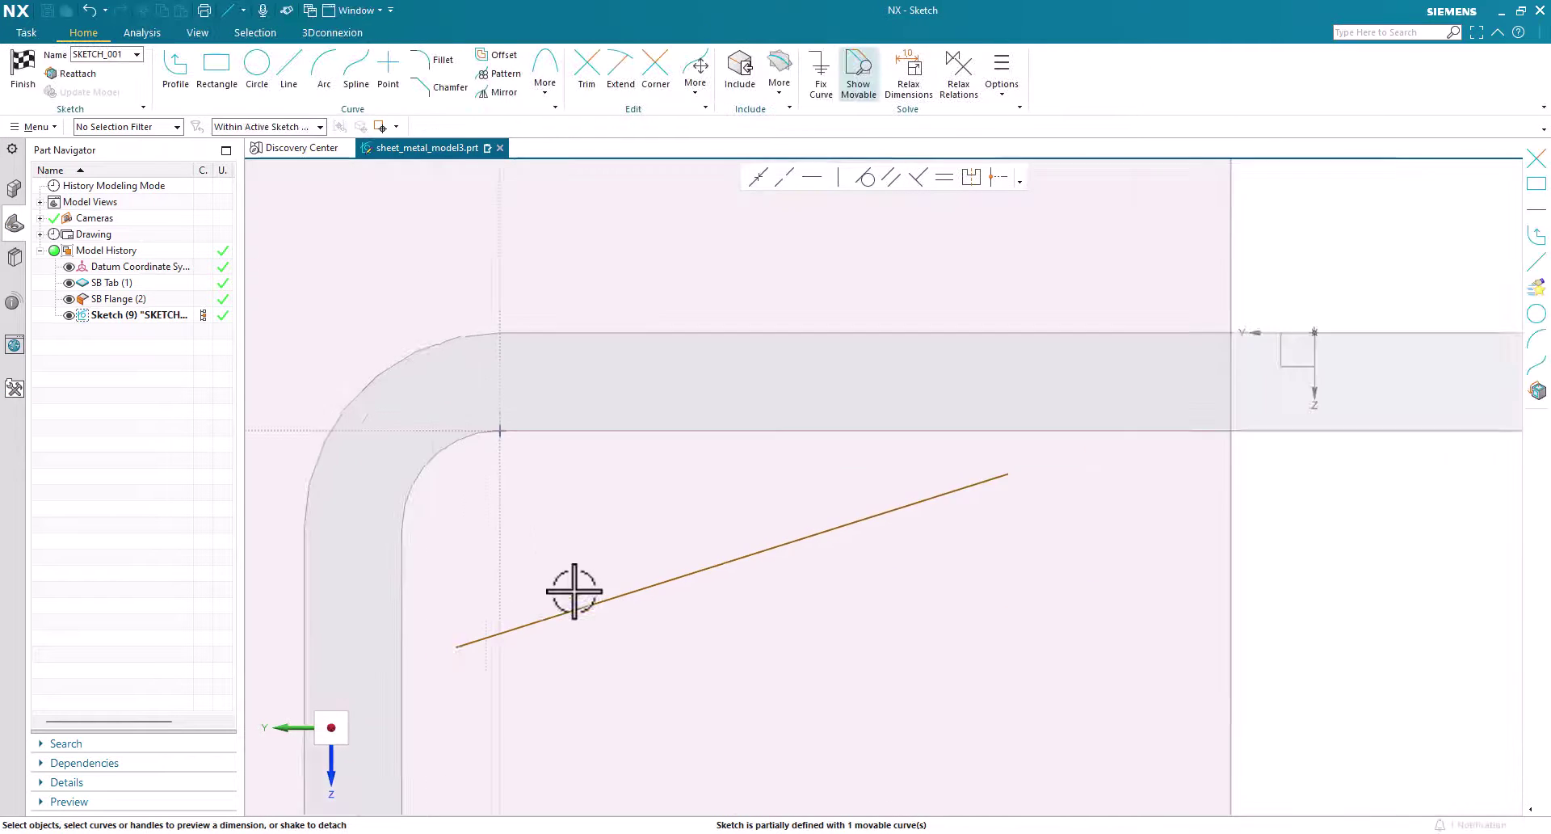
left_click(572, 607)
key("Delete")
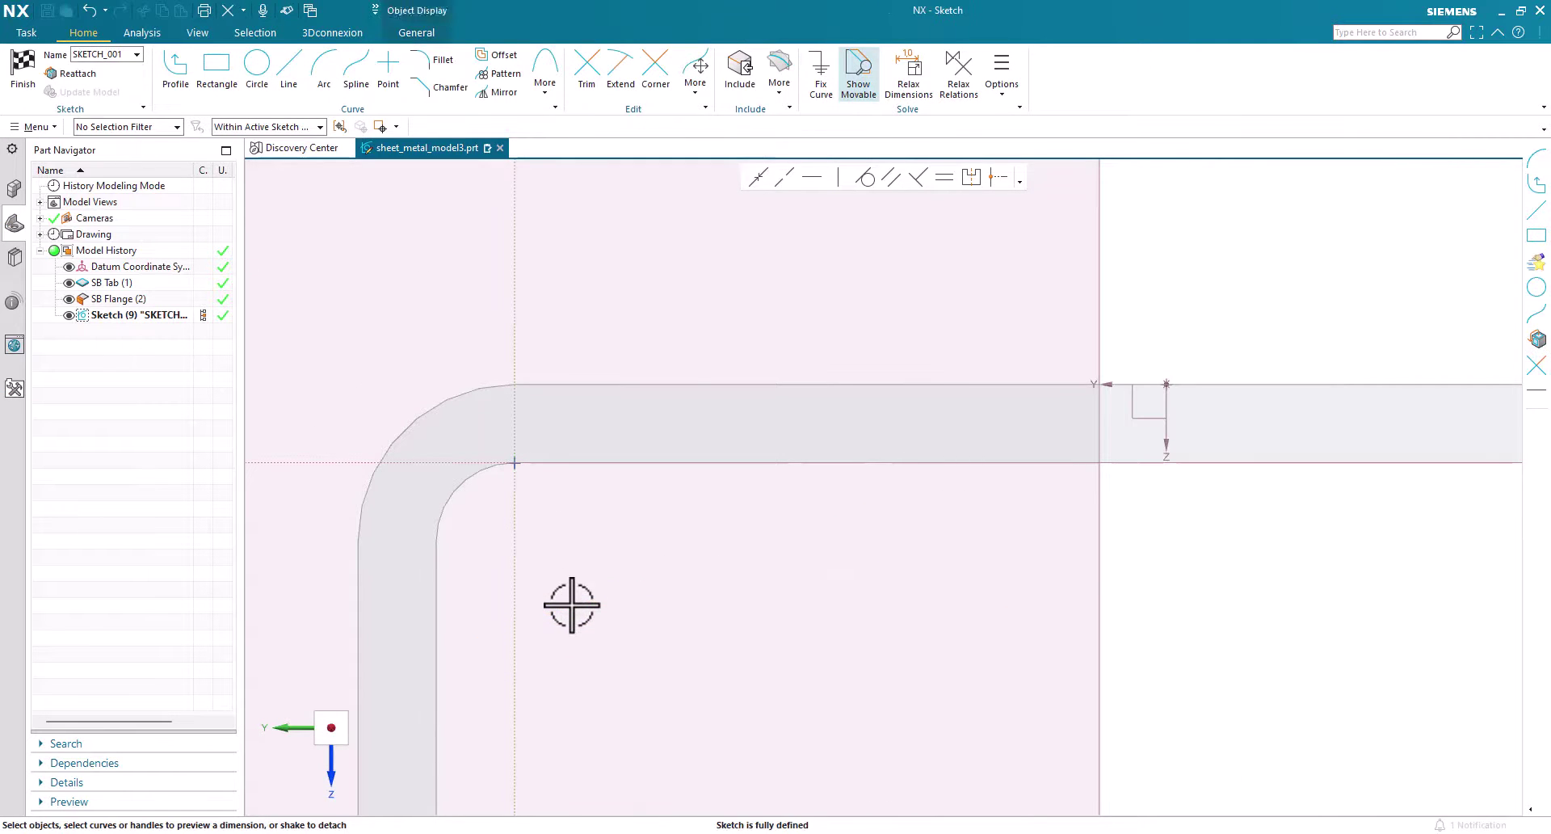
left_click(323, 74)
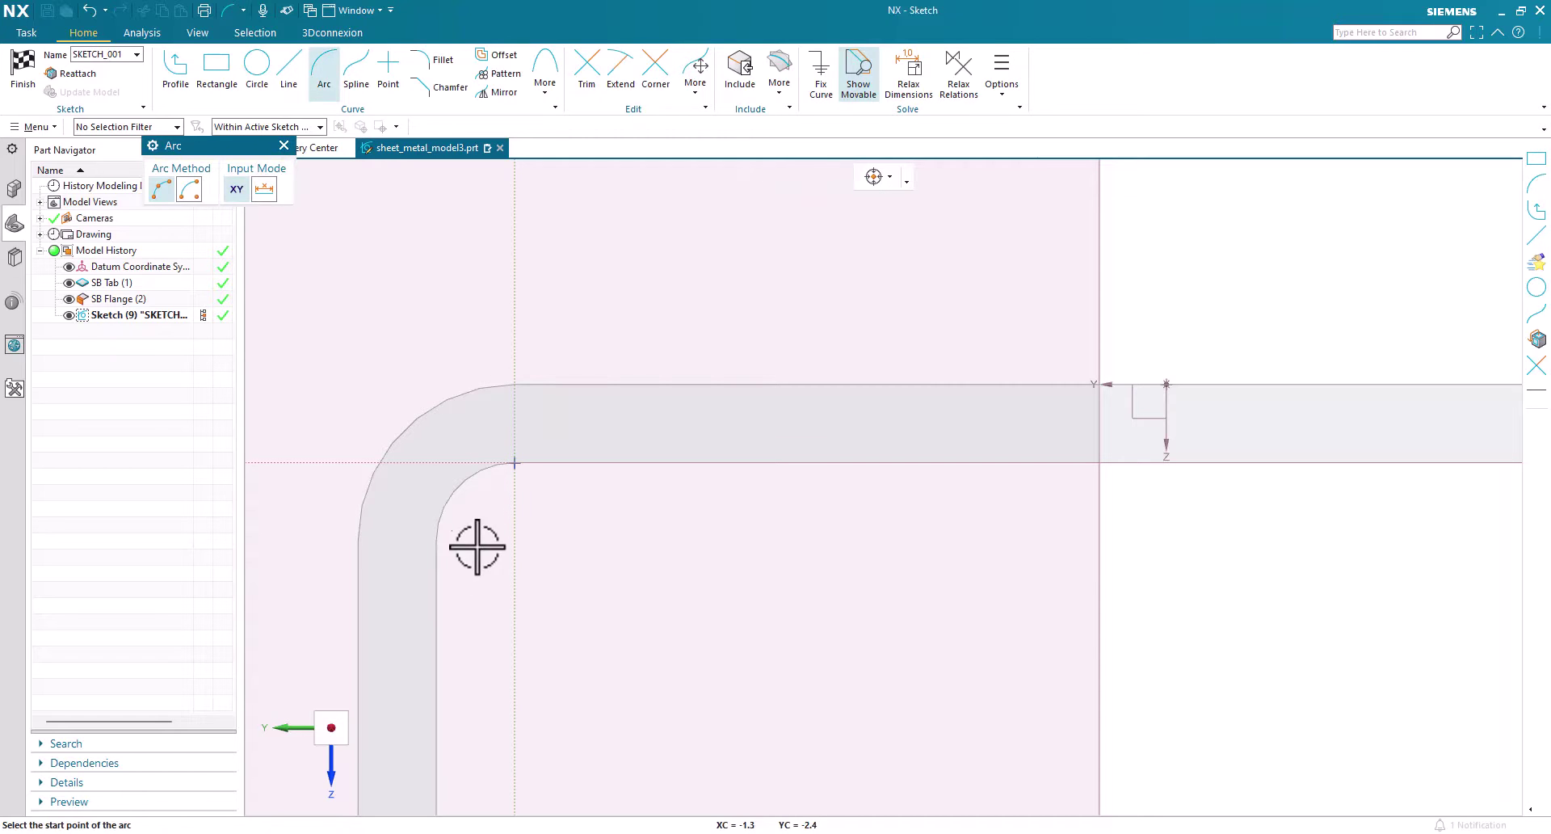
left_click(489, 622)
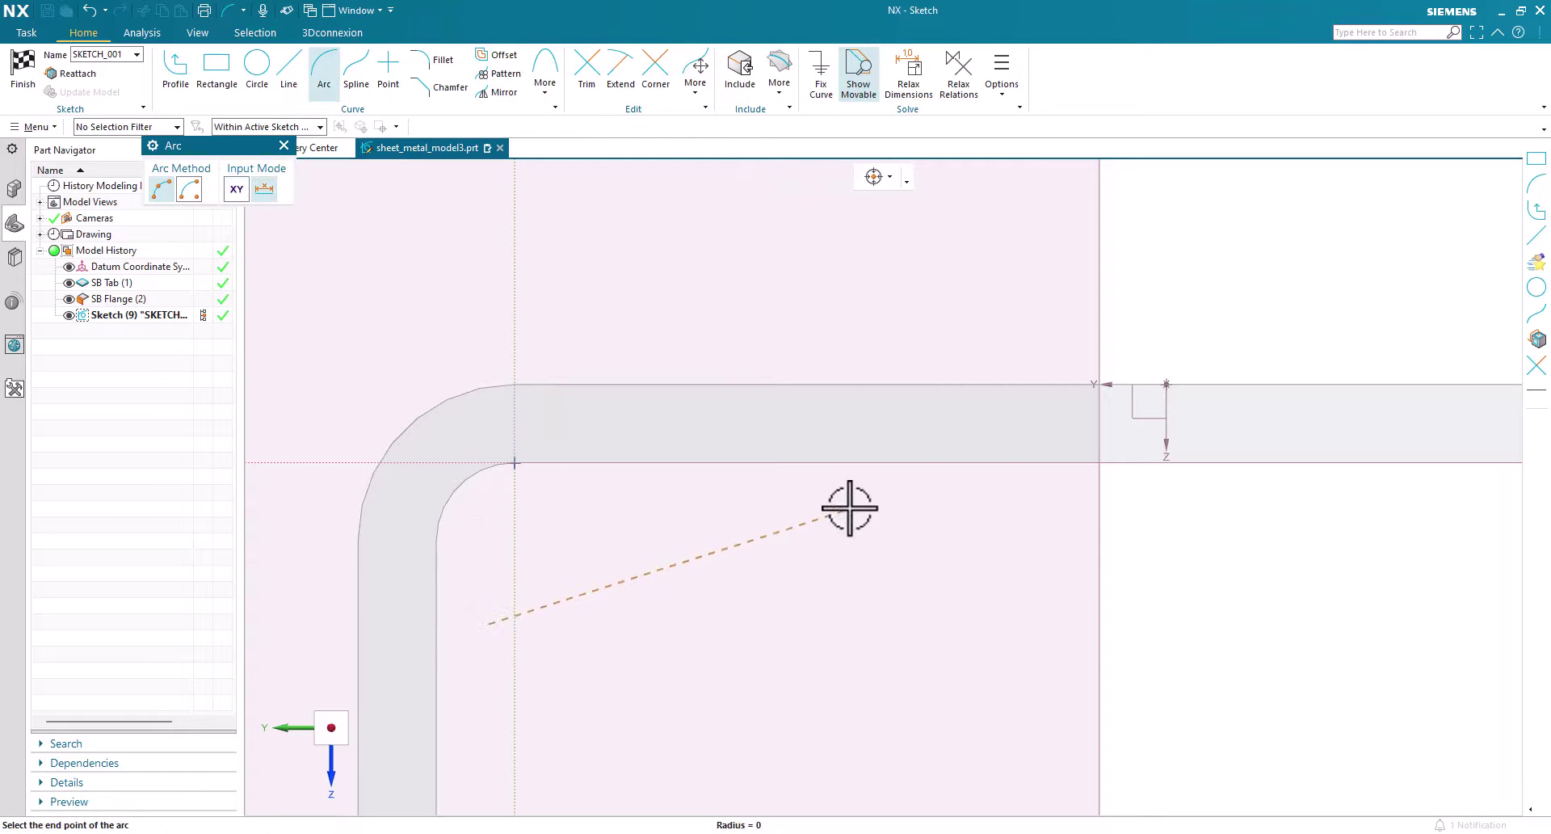
left_click(904, 462)
left_click(767, 570)
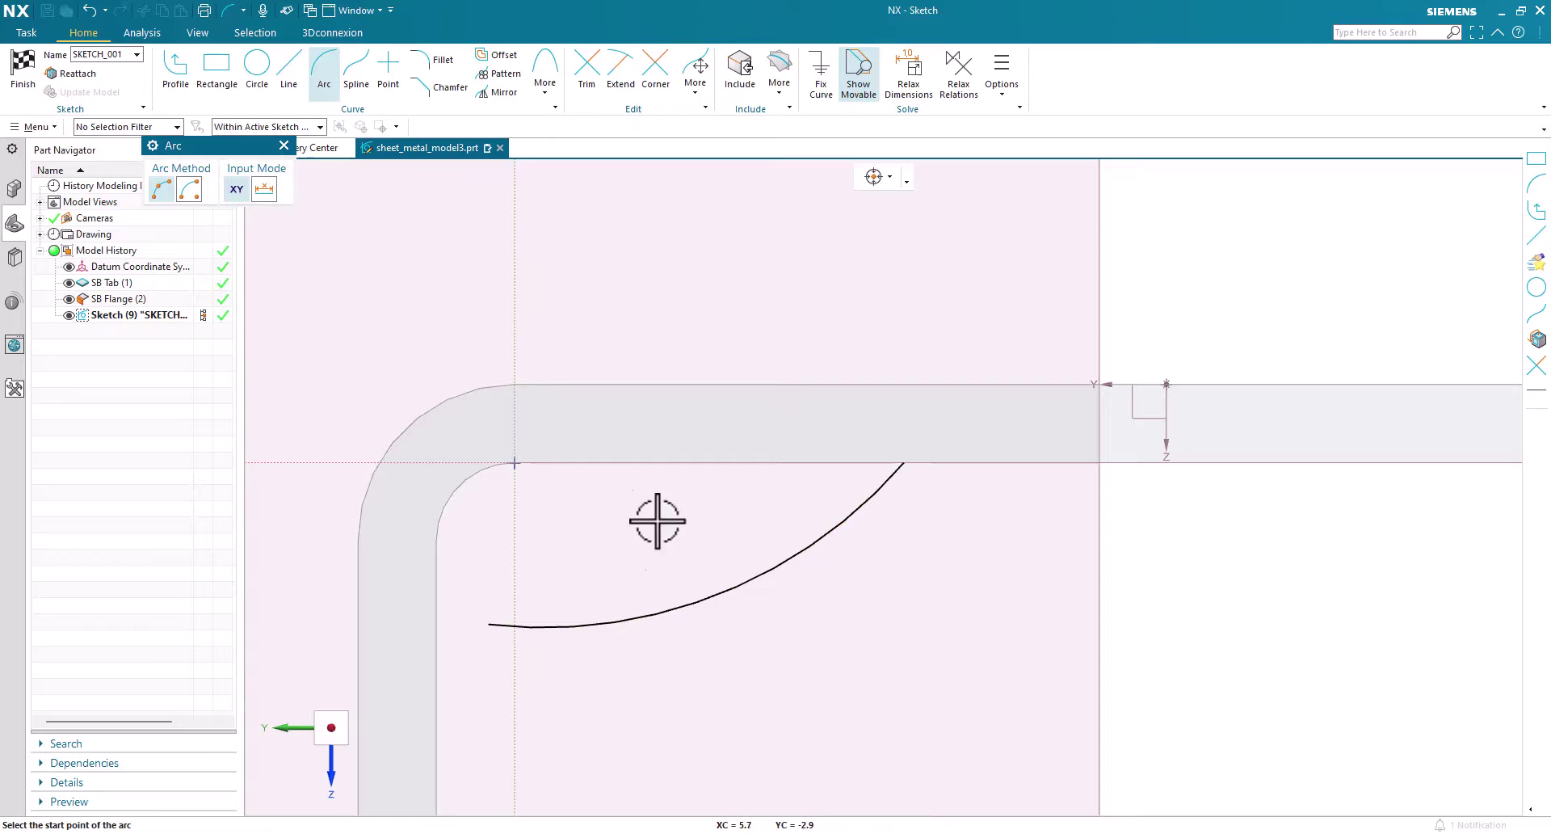
left_click(26, 77)
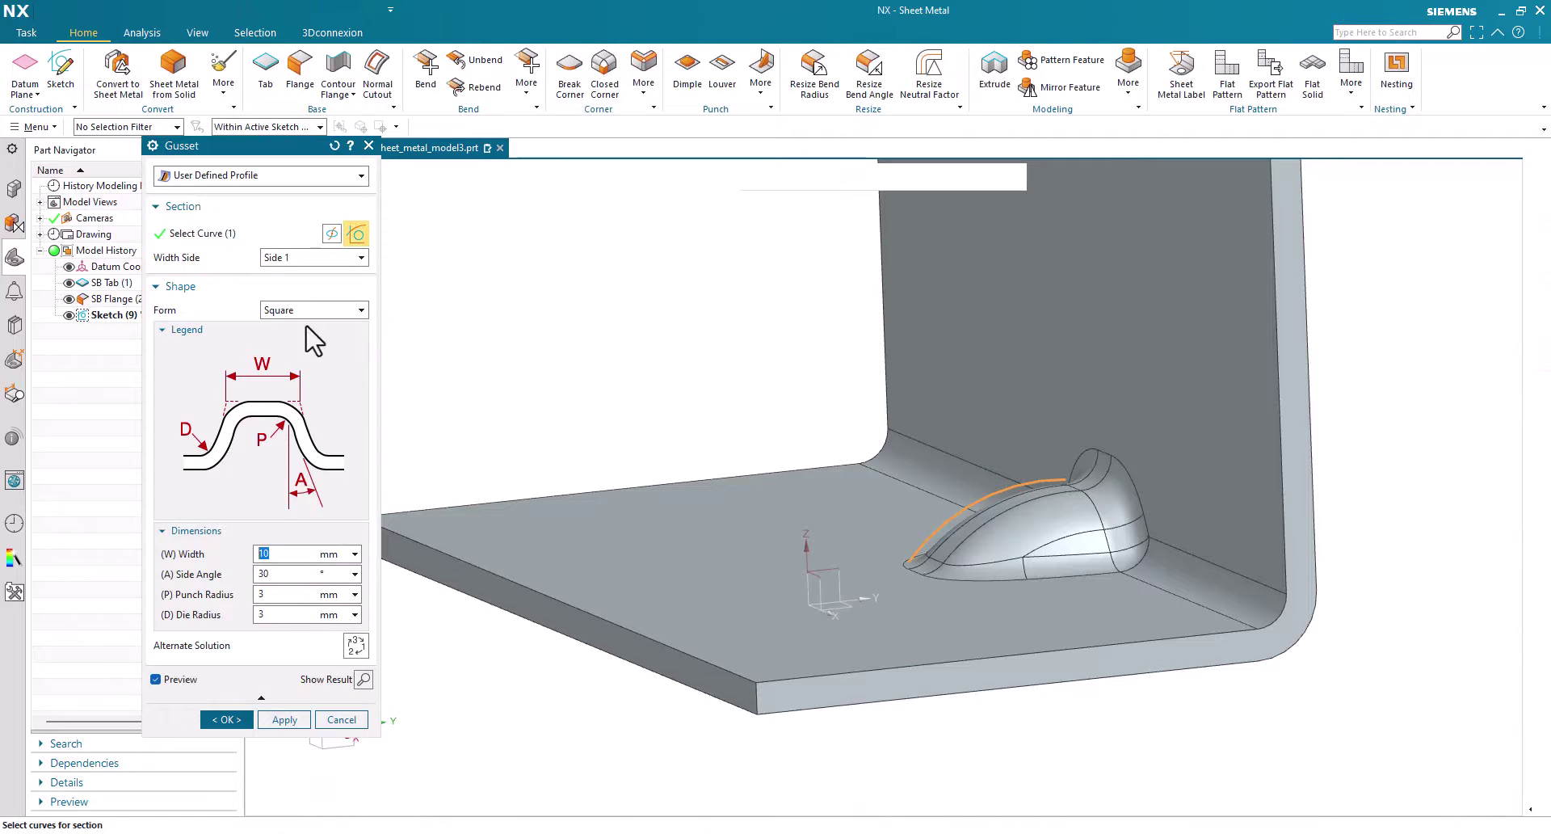
- Replace the arc in the gusset's section sketch with a horizontal line continued by a slanted line that ends on the sheet's inner face
middle_click_drag(686, 483, 539, 456)
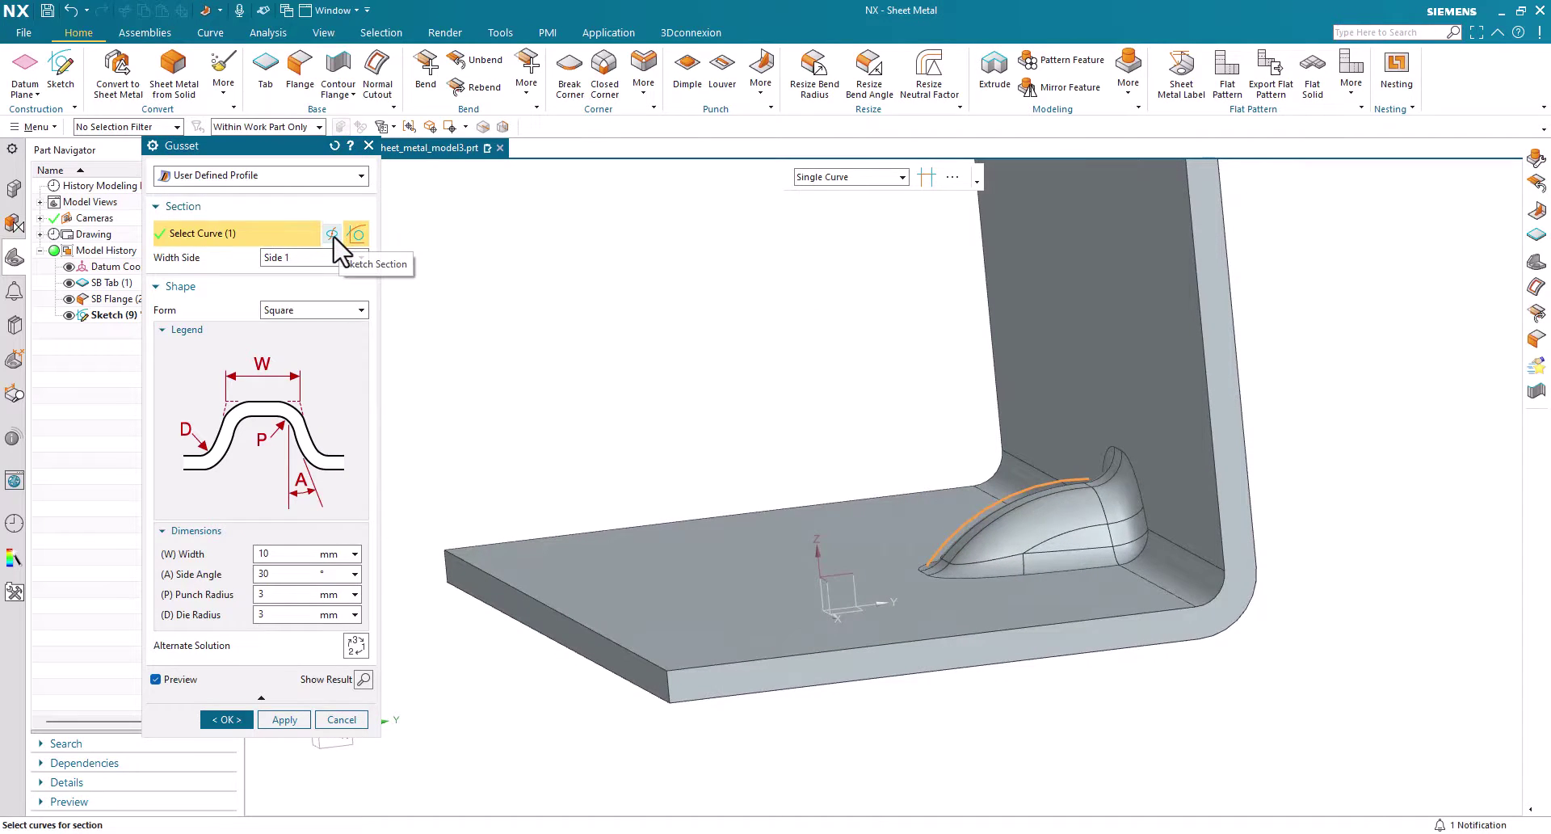
left_click(336, 238)
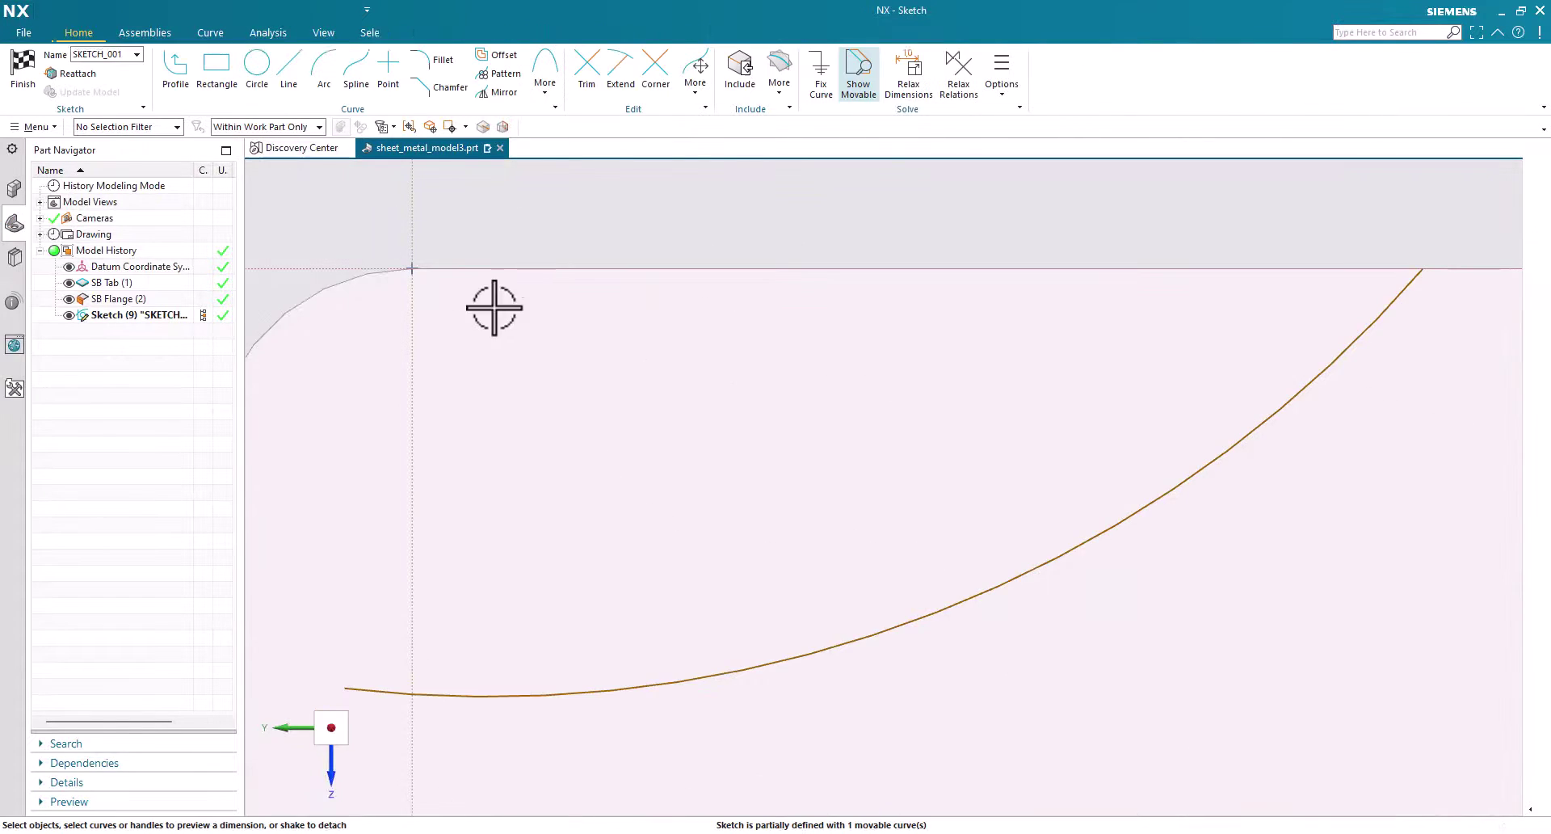
left_click(520, 443)
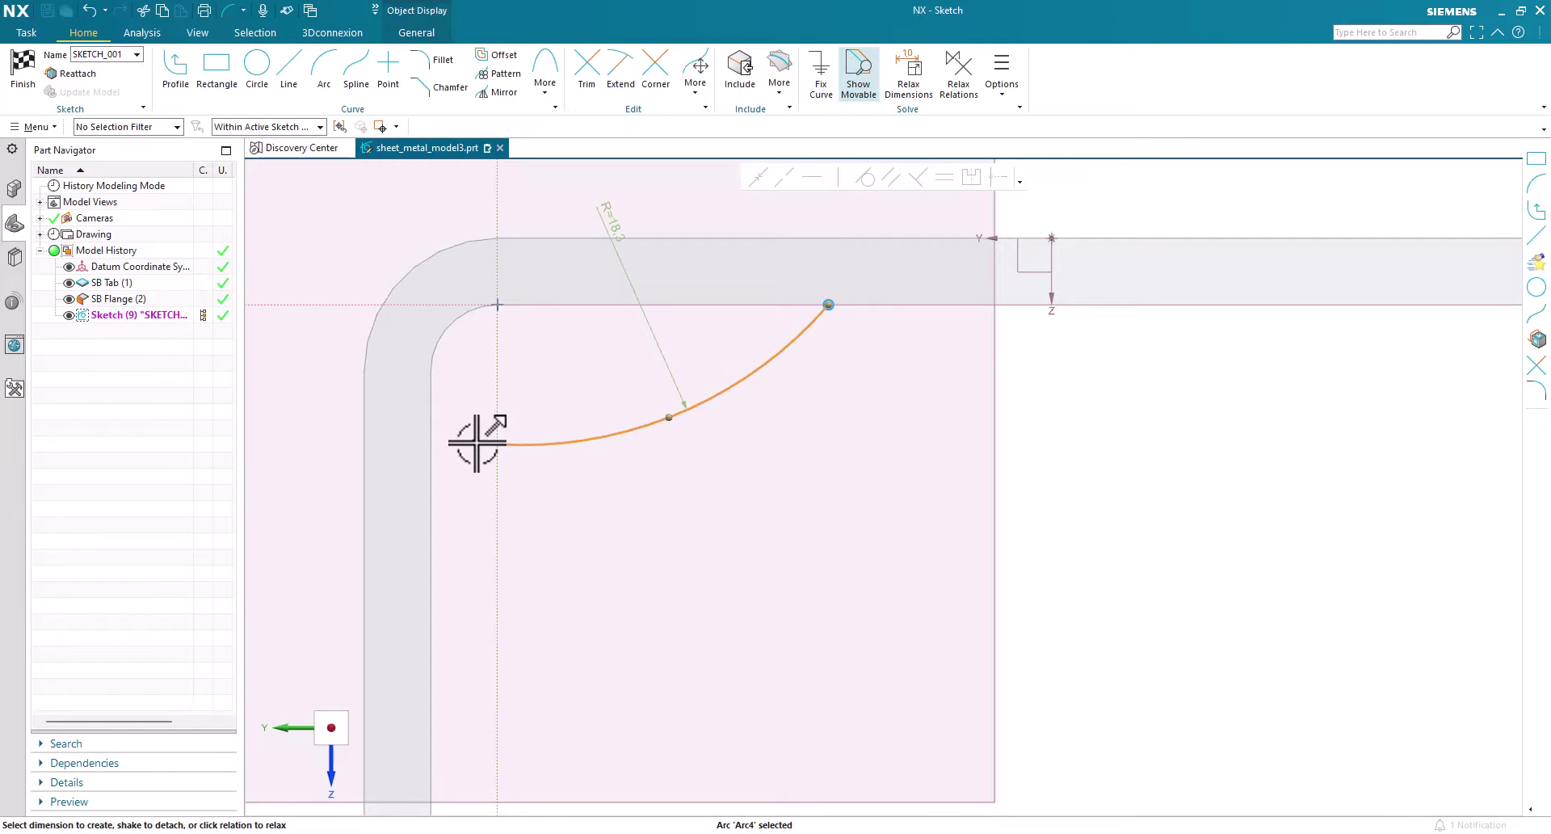
key("Delete")
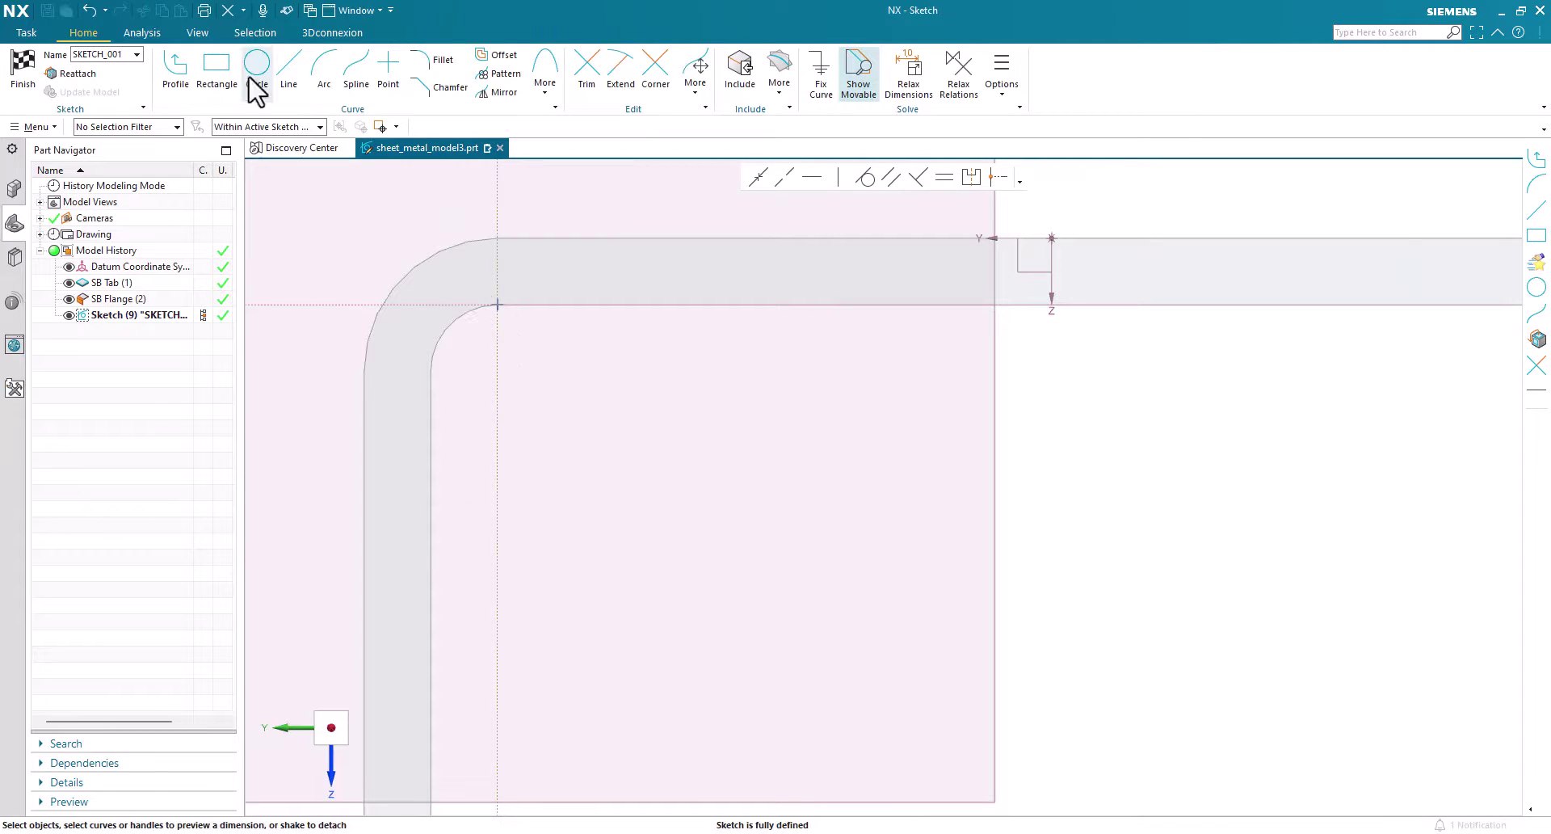
left_click(176, 66)
left_click(466, 445)
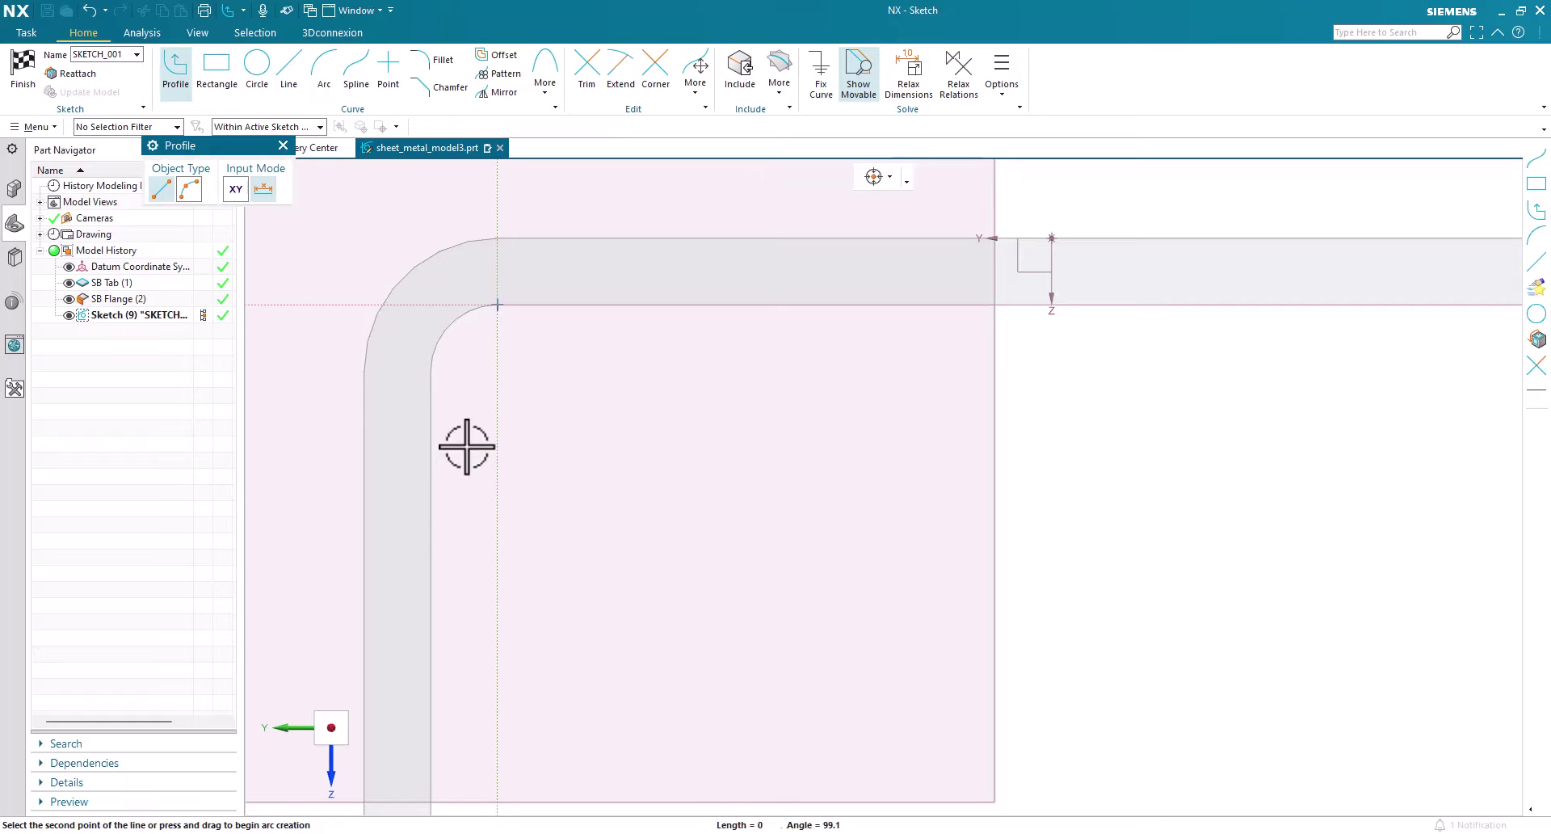
left_click(757, 446)
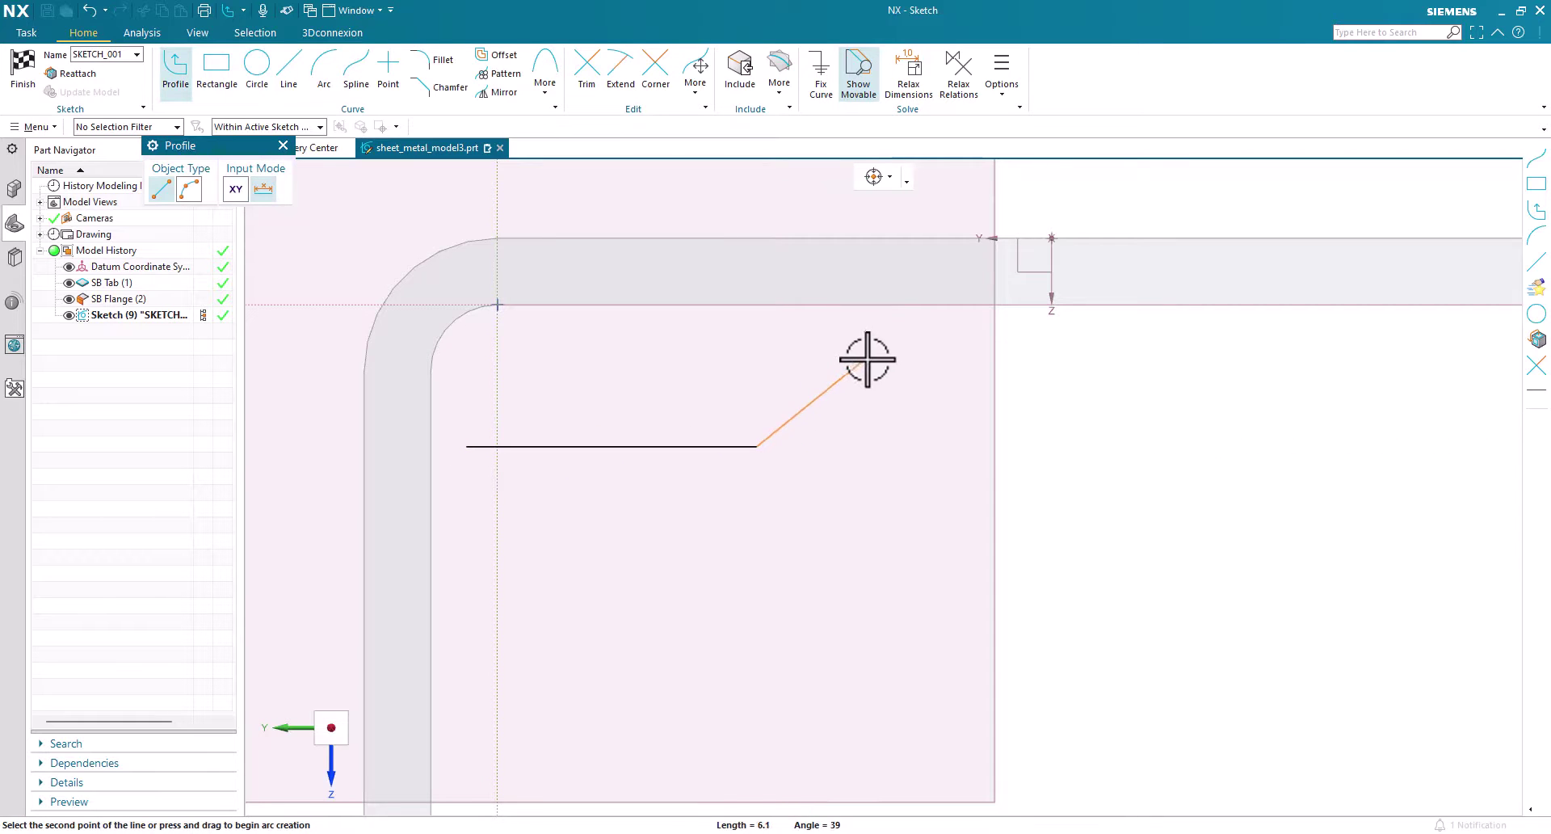
left_click(926, 306)
scroll(927, 402, "up", 1)
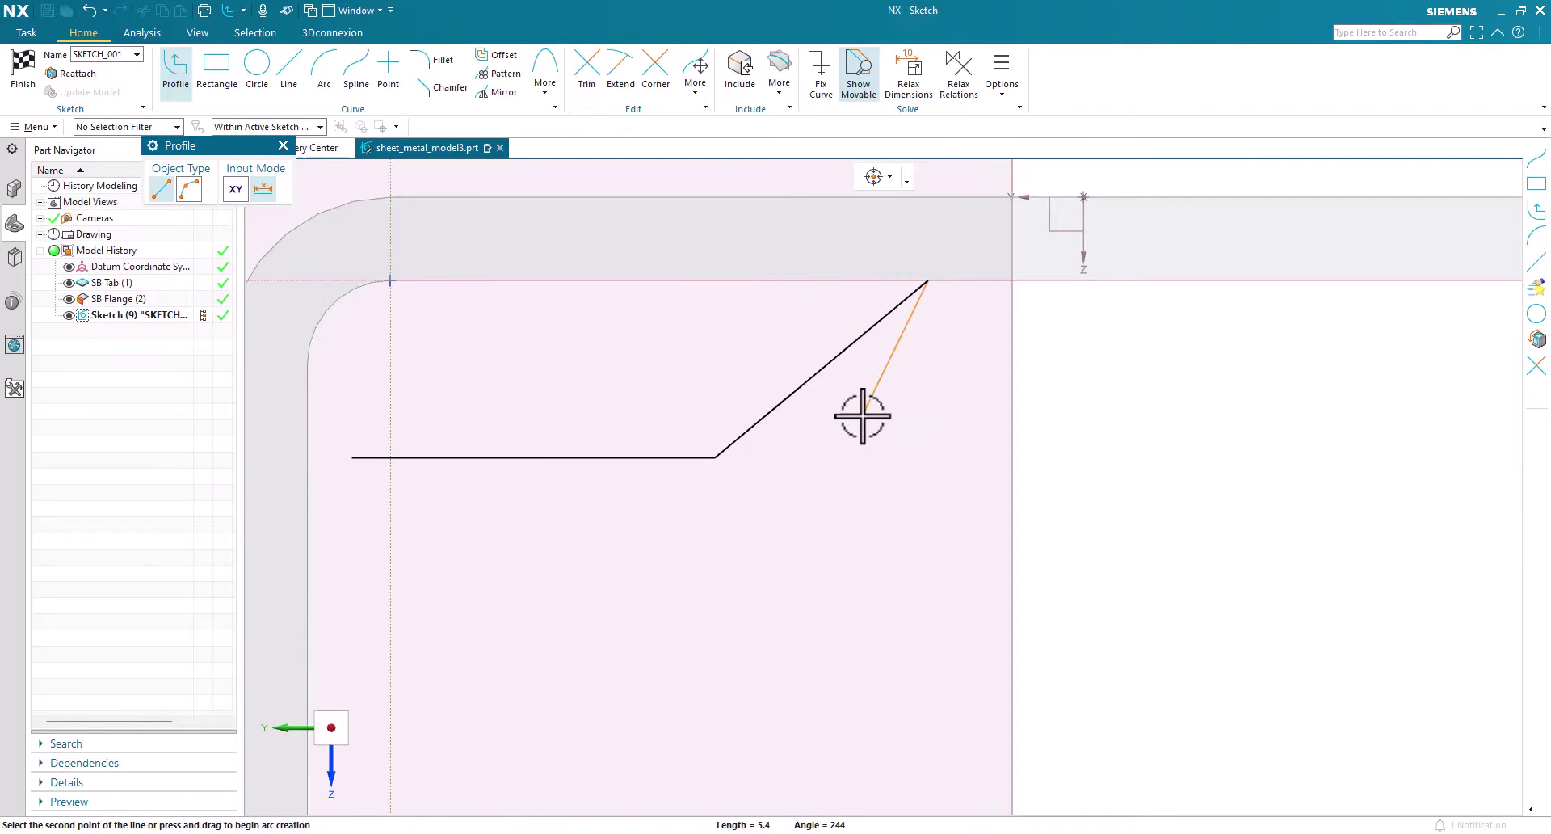
key("Escape")
- Fillet the corner between the two section lines with a radius of about 21 mm and finish the sketch
left_click(428, 69)
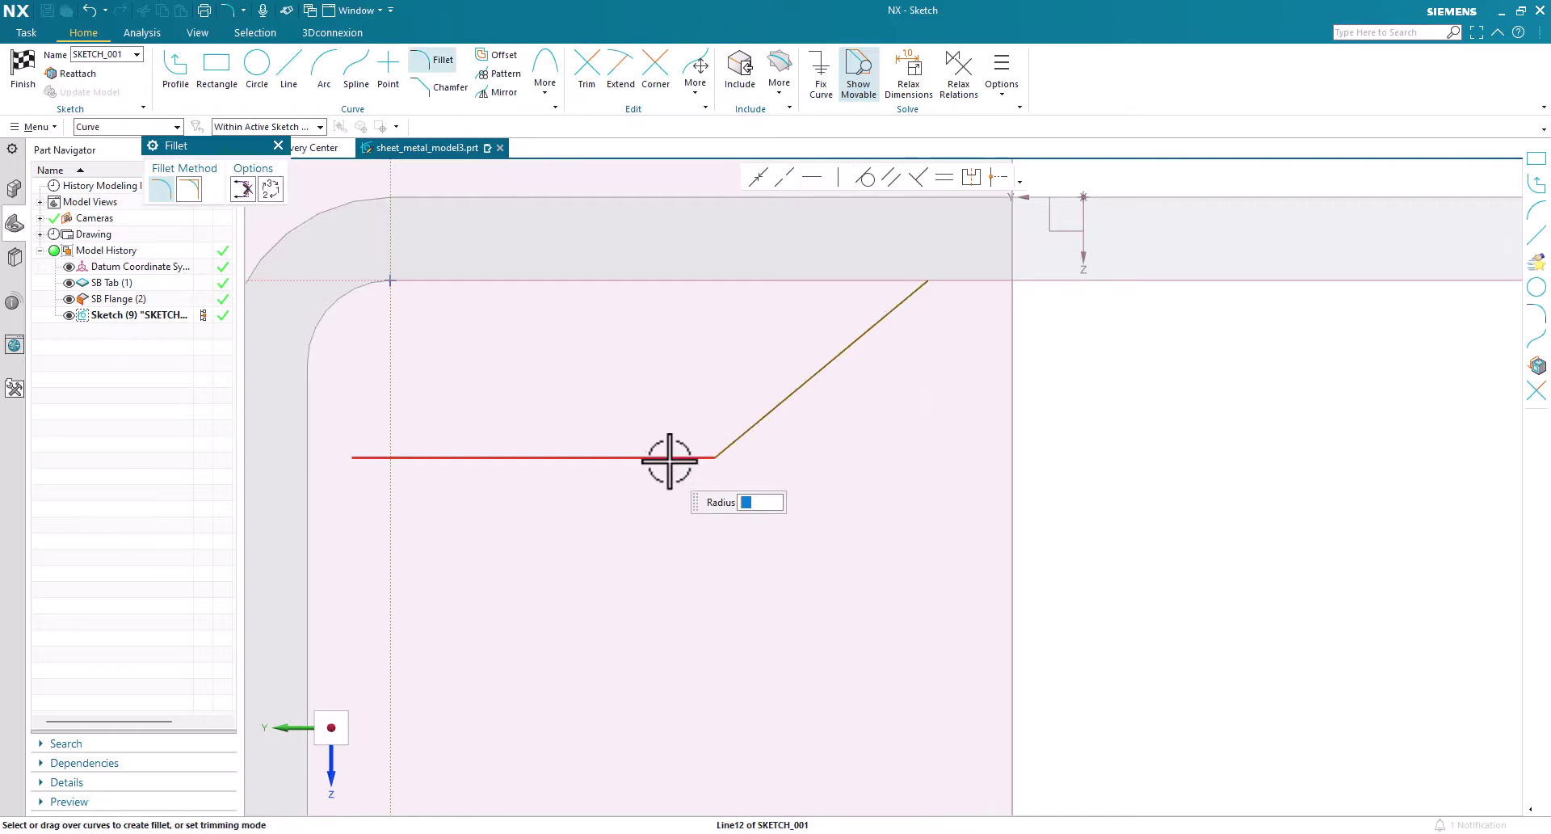
left_click(695, 426)
left_click(20, 77)
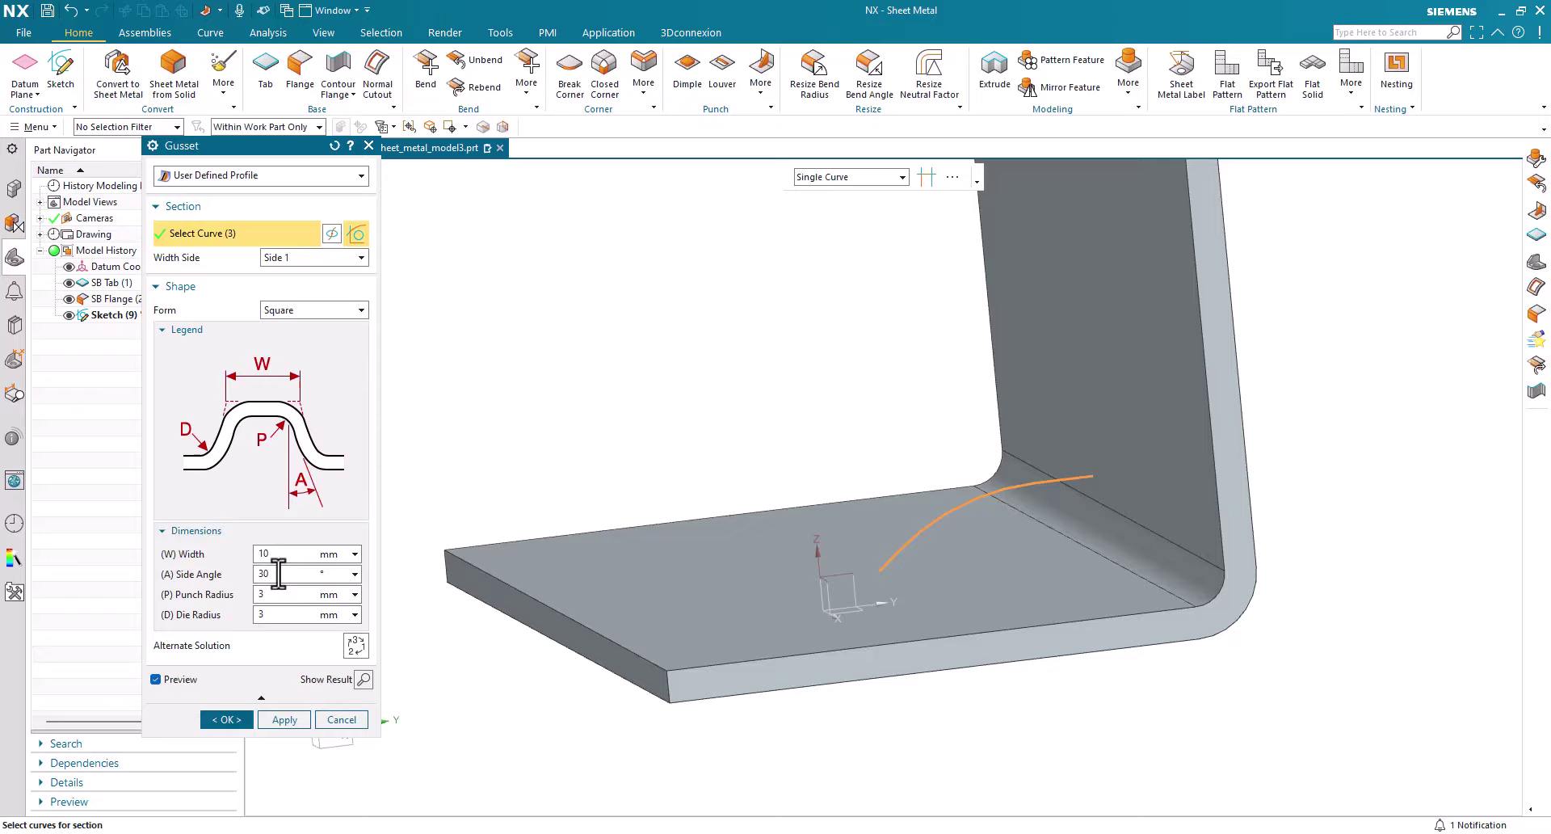
- Set the gusset's side angle, punch radius and die radius to 0 and its width side to Symmetric
type("0")
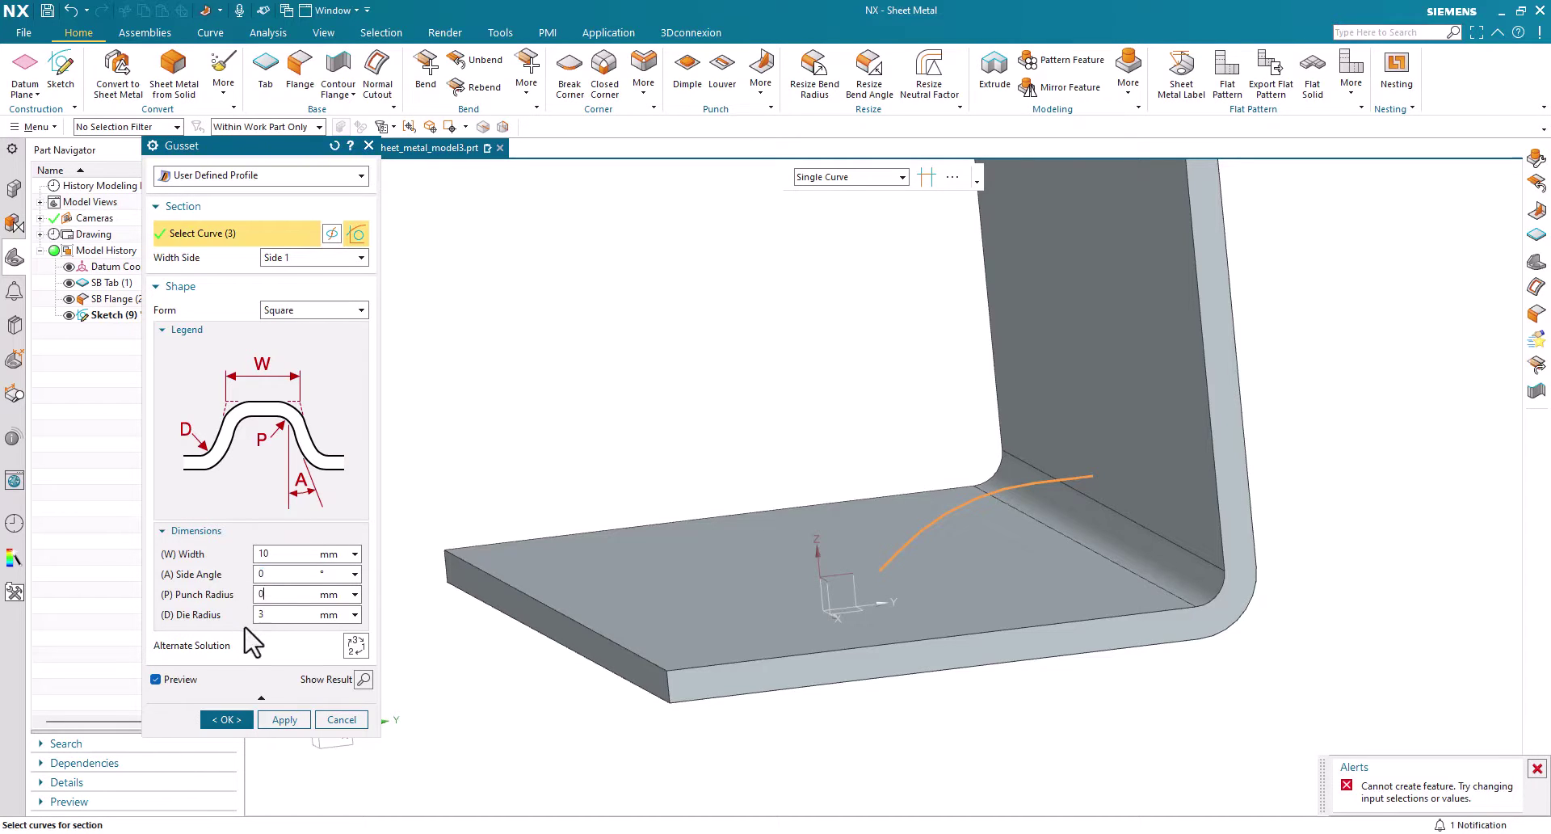
left_click(316, 258)
left_click(323, 311)
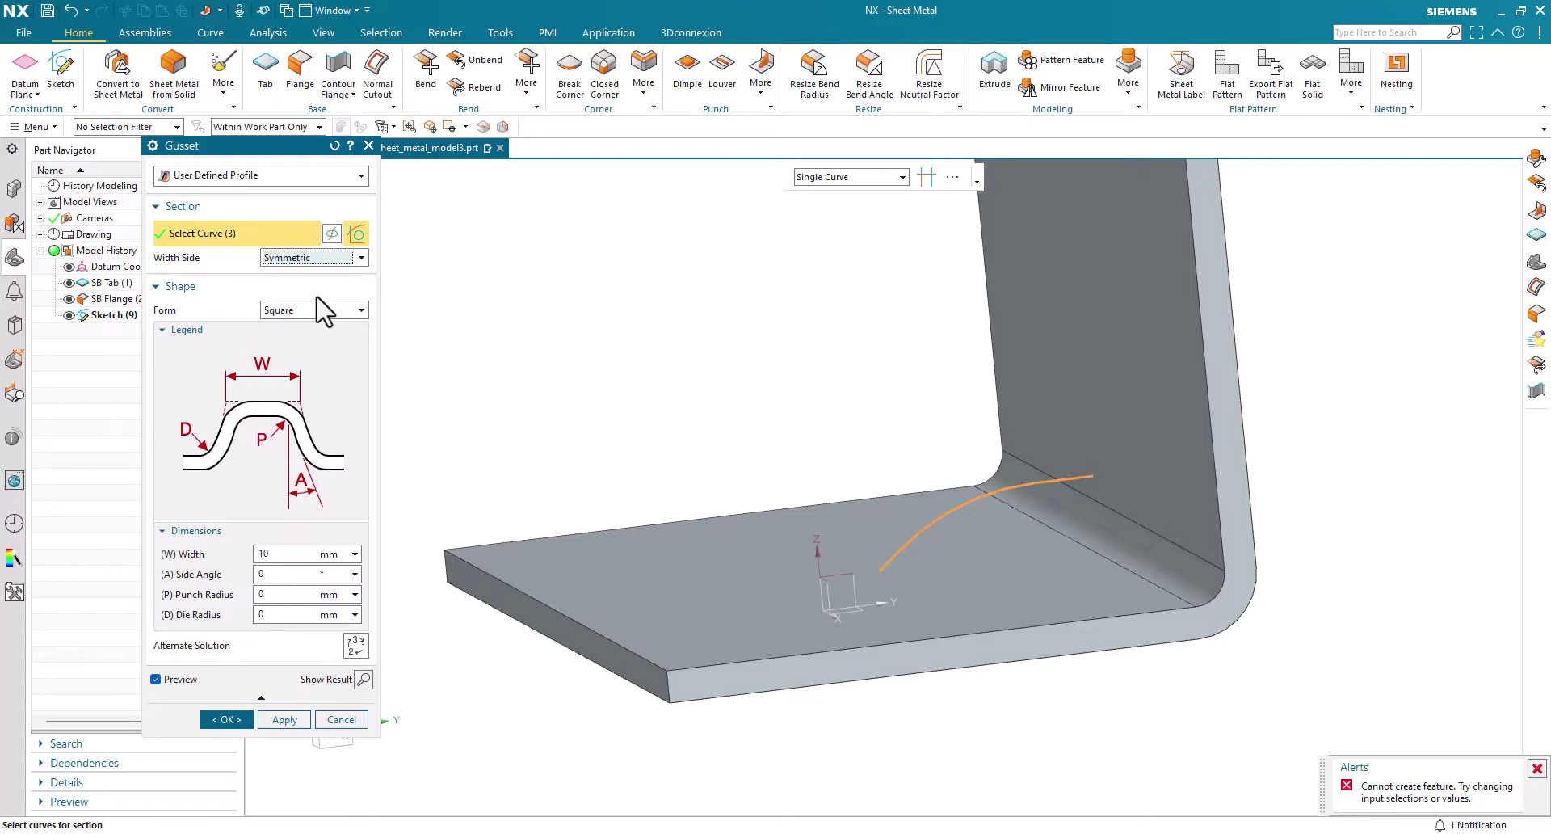
- Edit the section sketch by reshaping the fillet arc to a tighter radius between the two lines, and finish the sketch
left_click(330, 234)
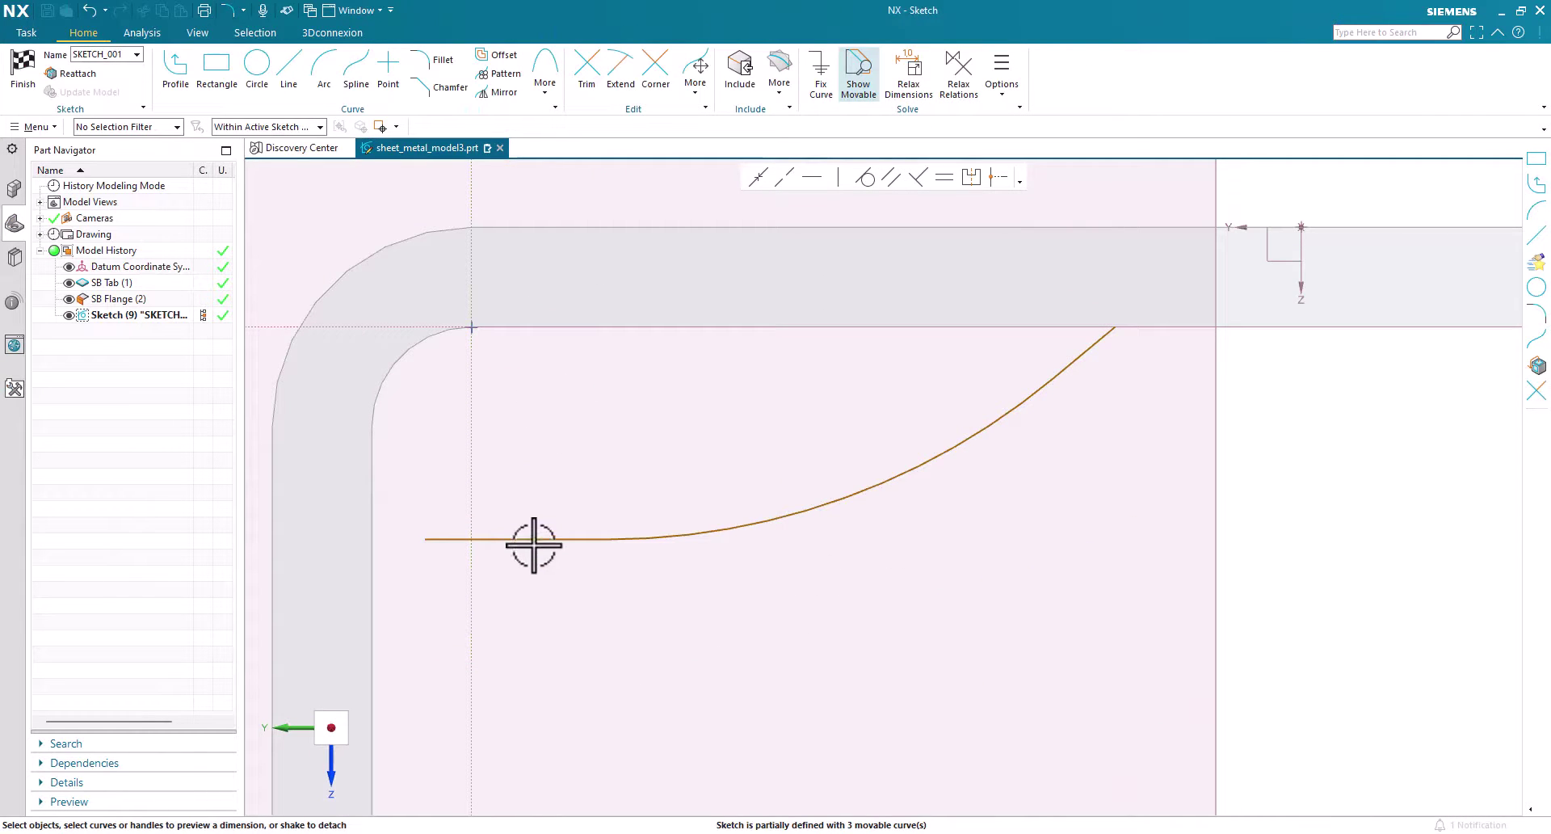
mouse_move(535, 546)
left_mouse_down()
mouse_move(561, 602)
mouse_move(556, 644)
left_mouse_up()
left_click(701, 606)
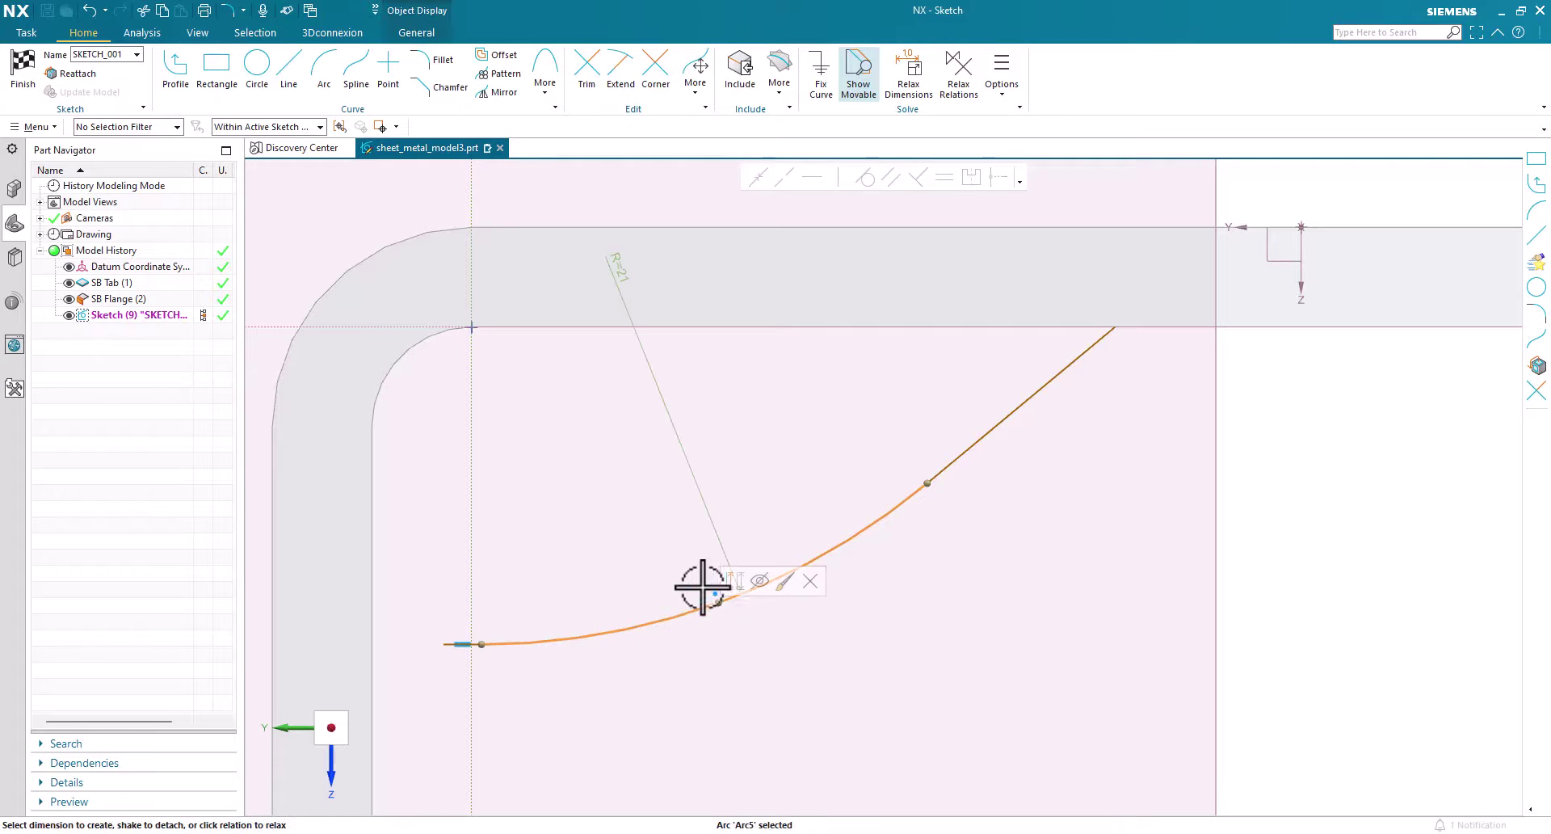
left_click_drag(717, 603, 769, 609)
left_click(24, 72)
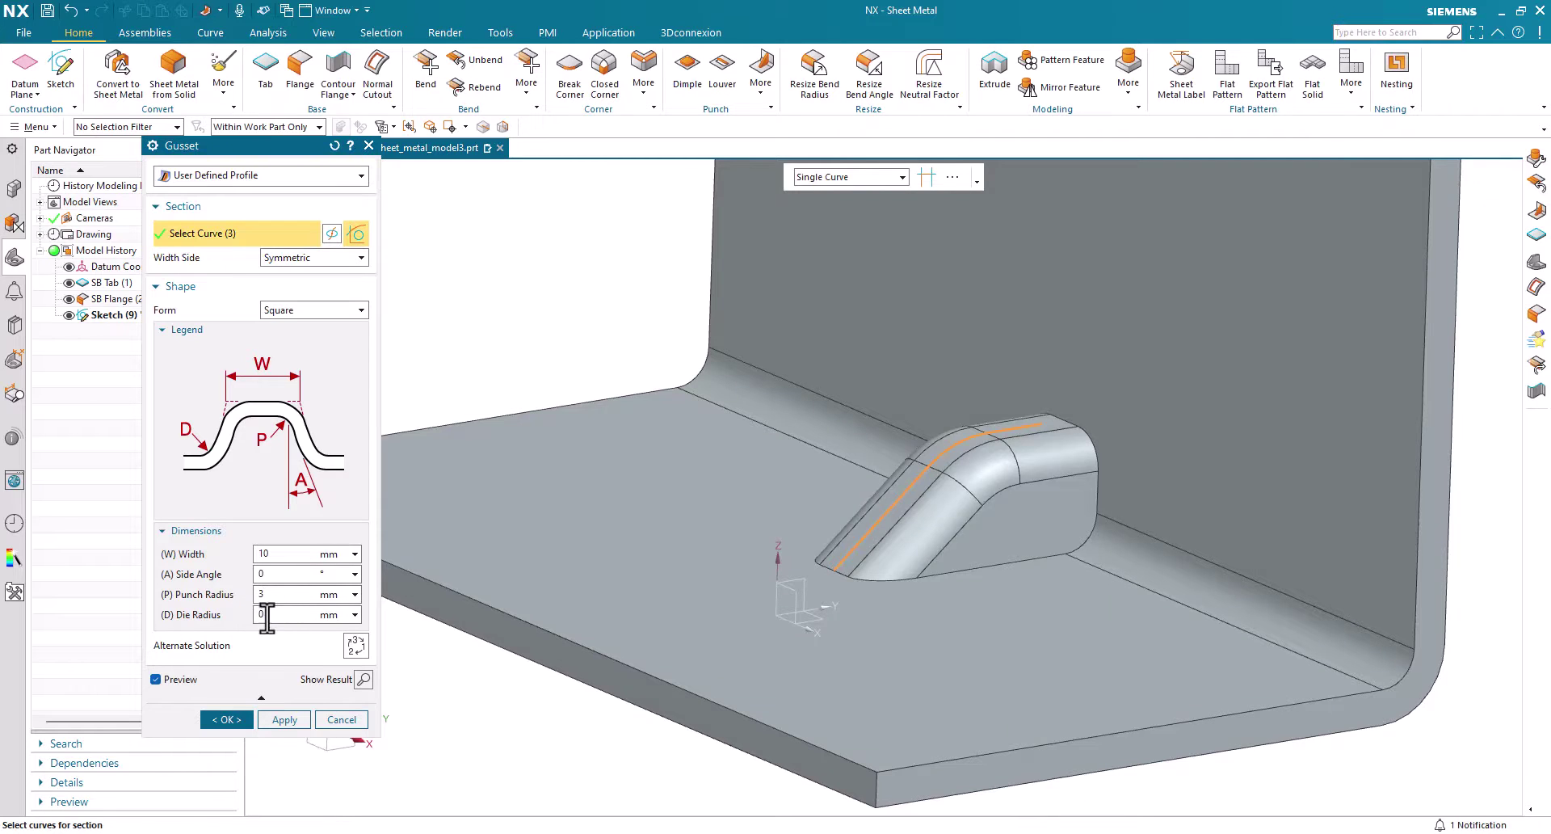
- Set the gusset's width to 15 mm, punch radius to 3 mm and die radius to 1 mm
type("3")
left_click(269, 575)
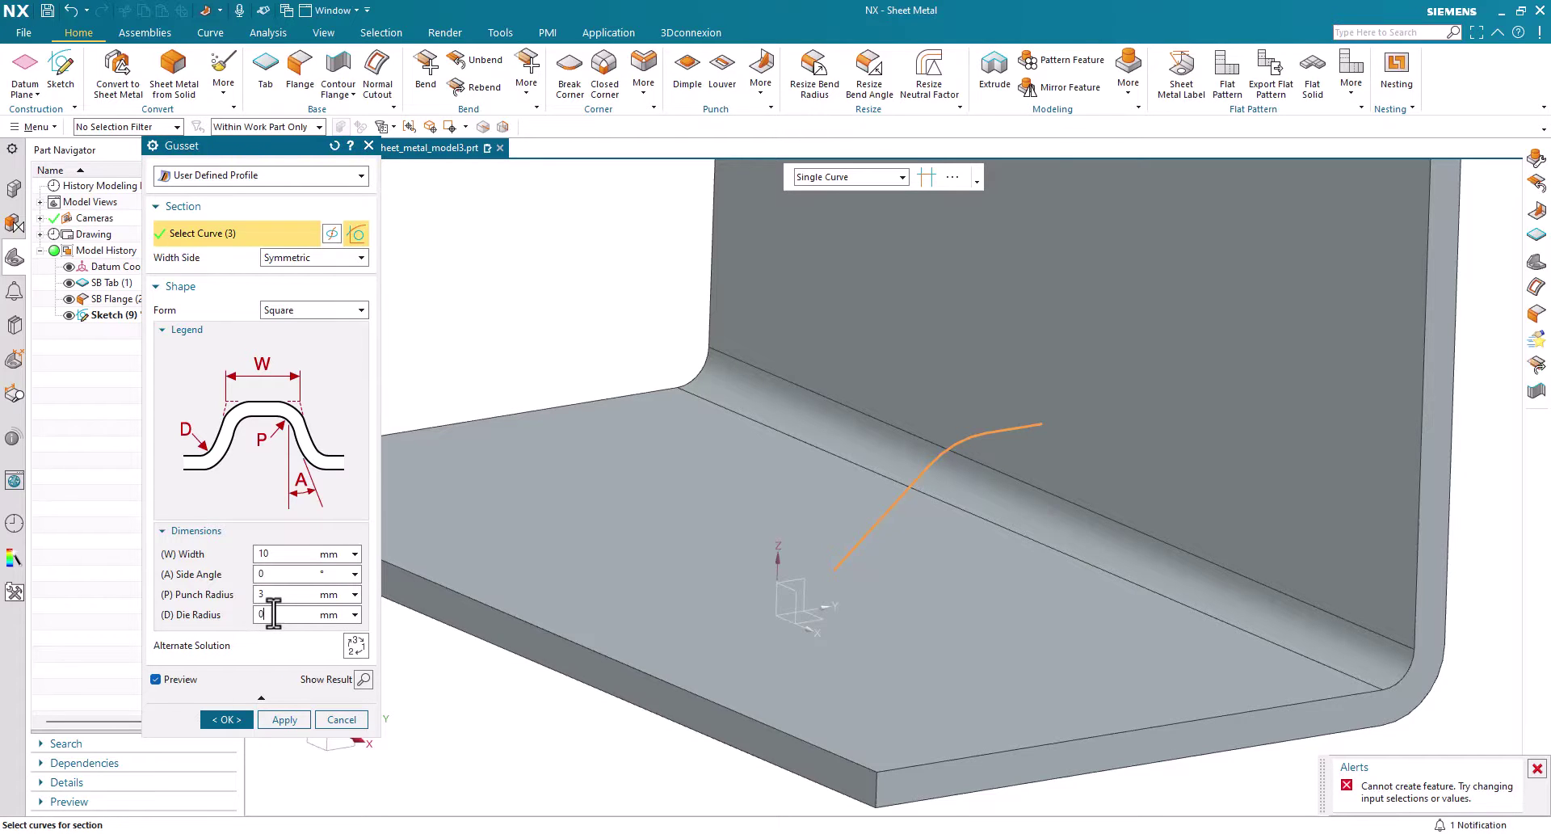
left_click(274, 613)
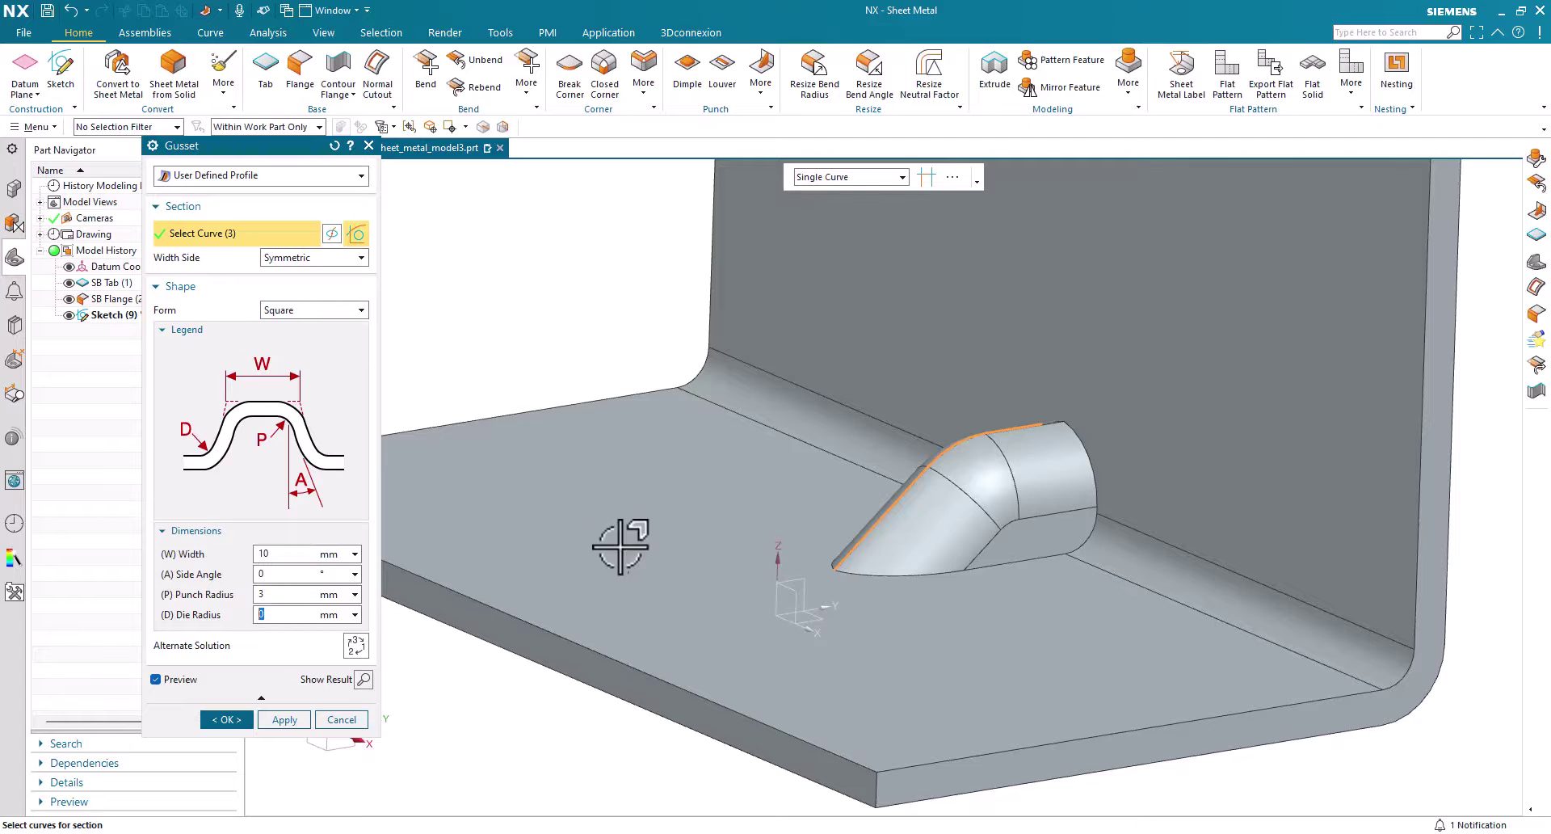
middle_click_drag(622, 544, 611, 509)
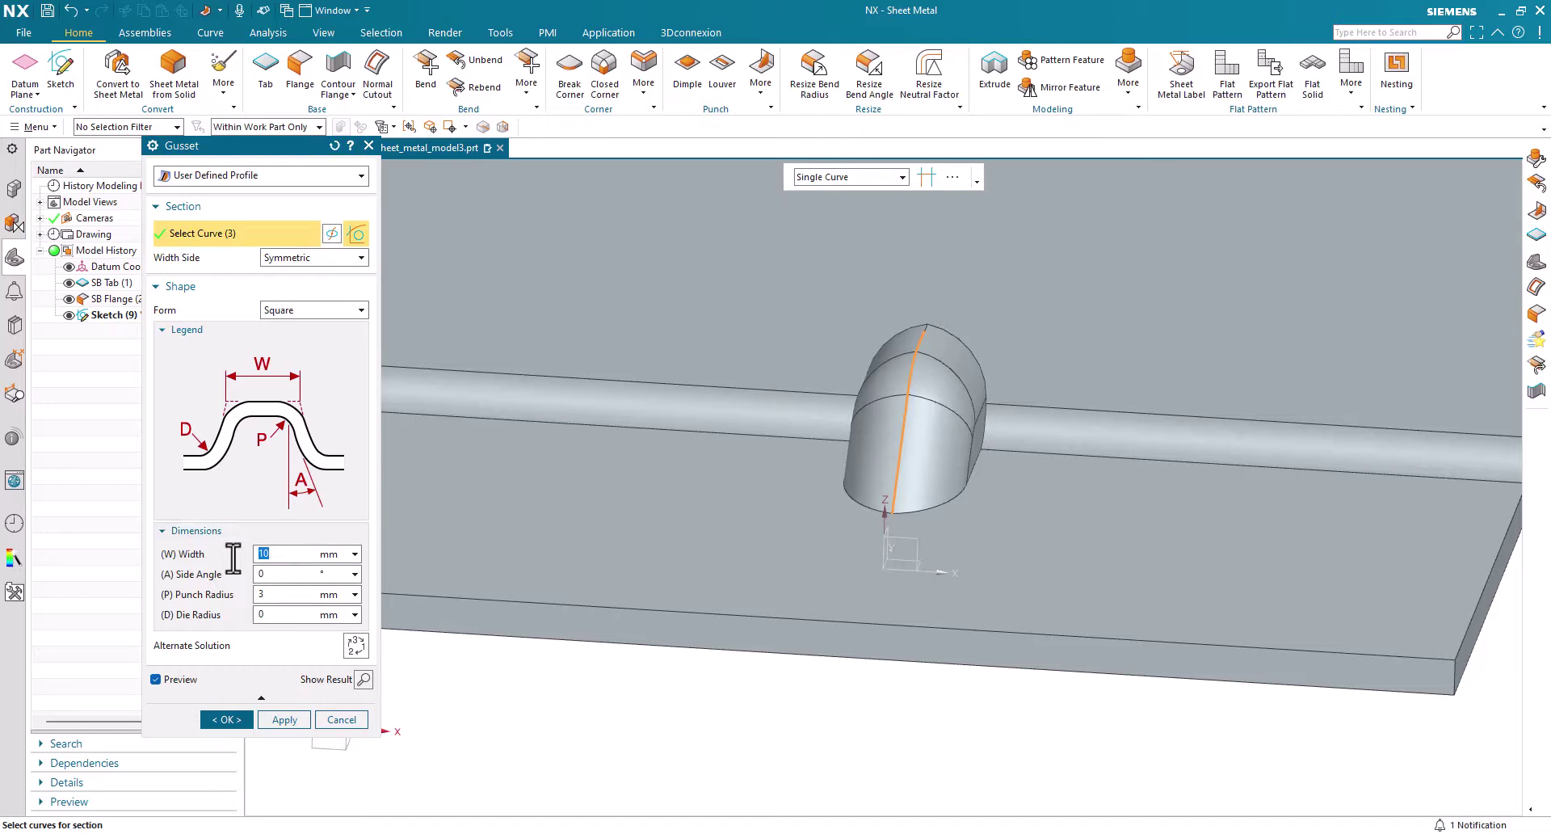
key("Return")
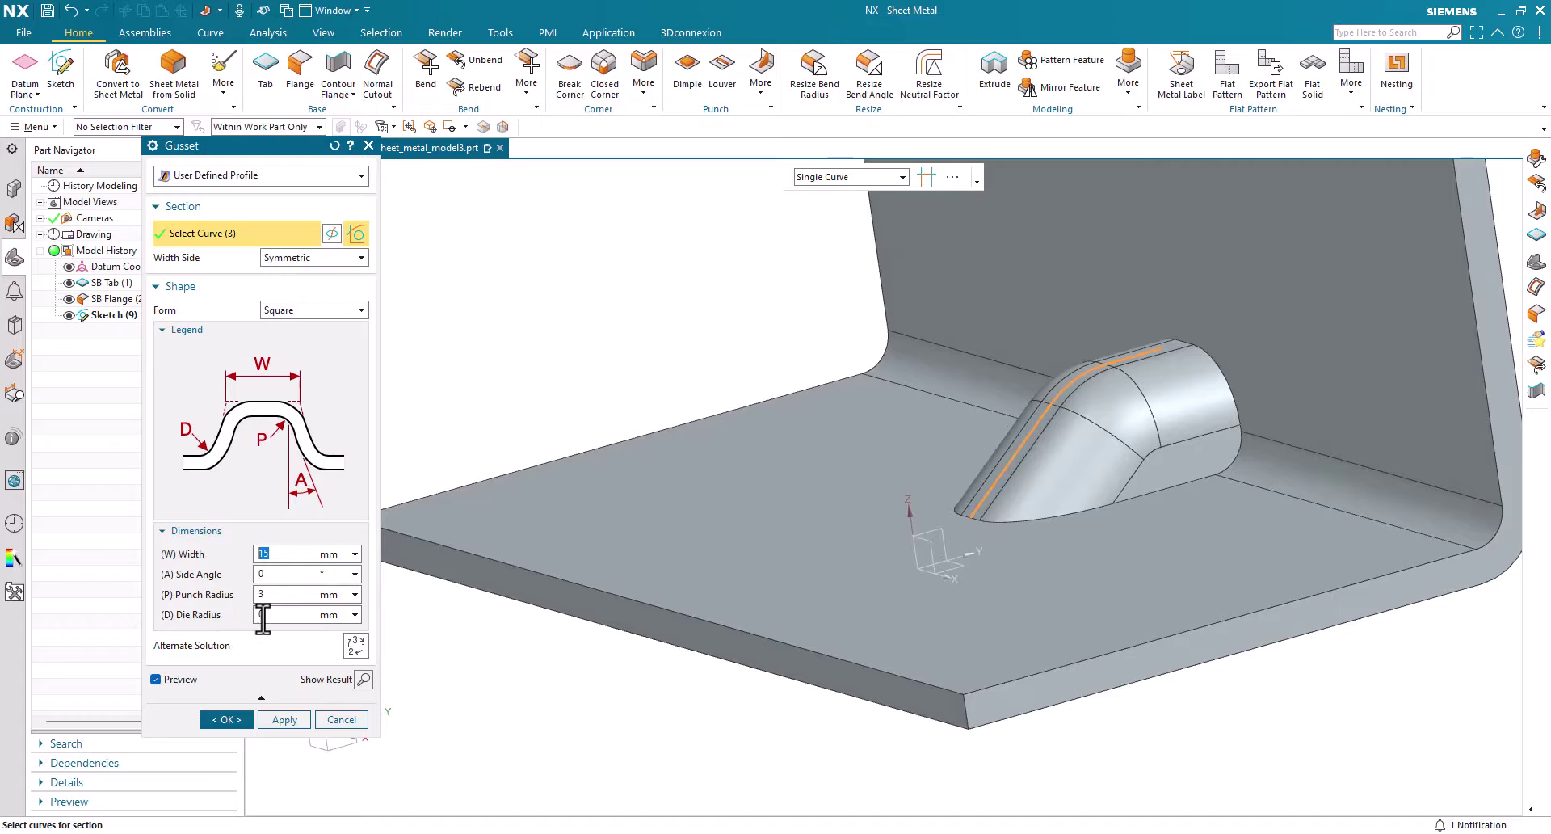
key("Return")
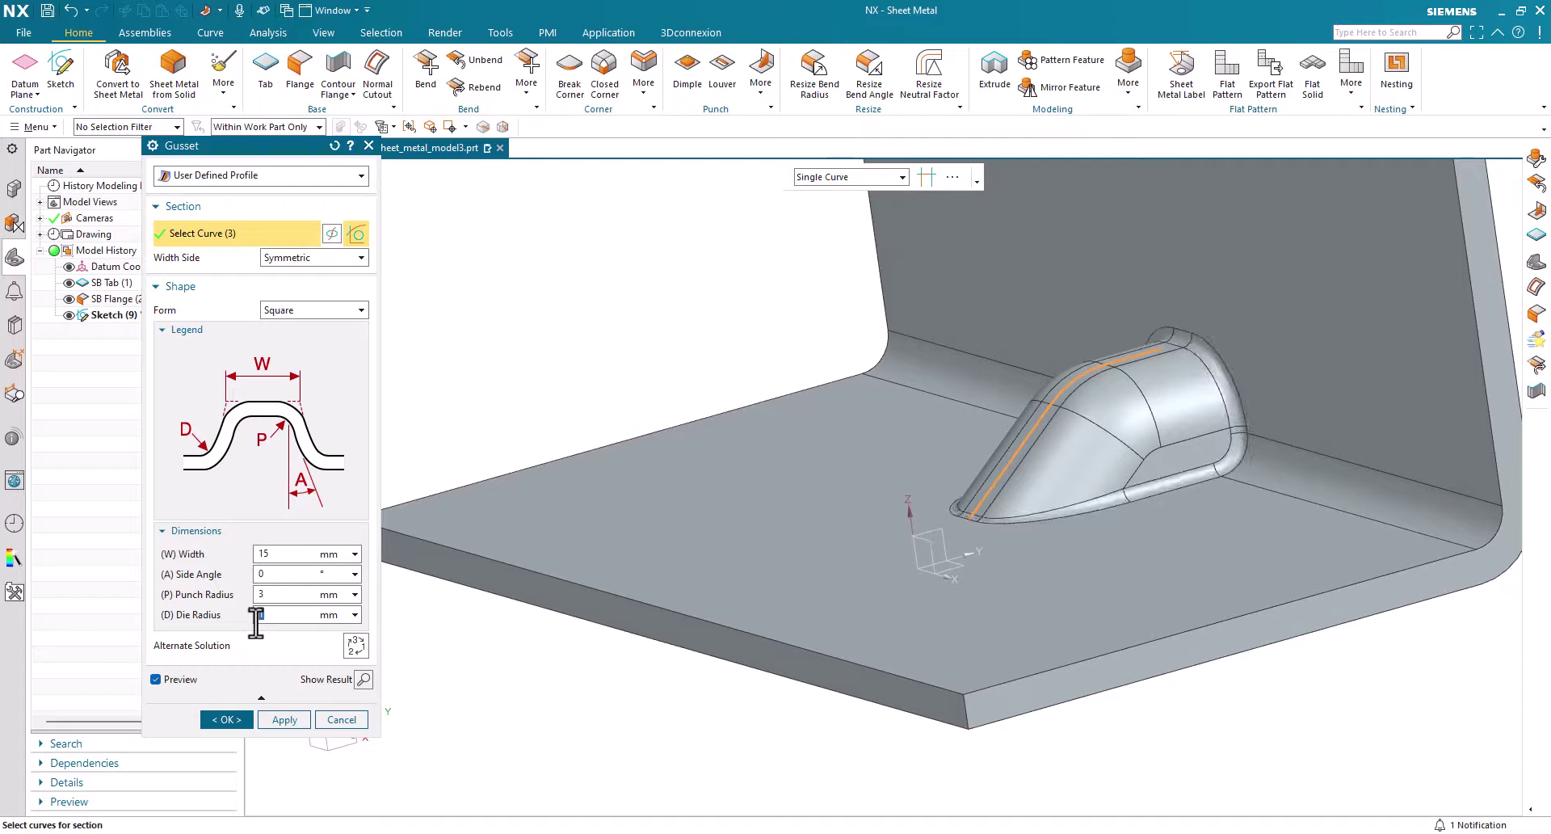
- Compare the Side 1 and Side 2 width sides on the gusset preview, finishing with Symmetric
middle_click_drag(596, 582, 662, 565)
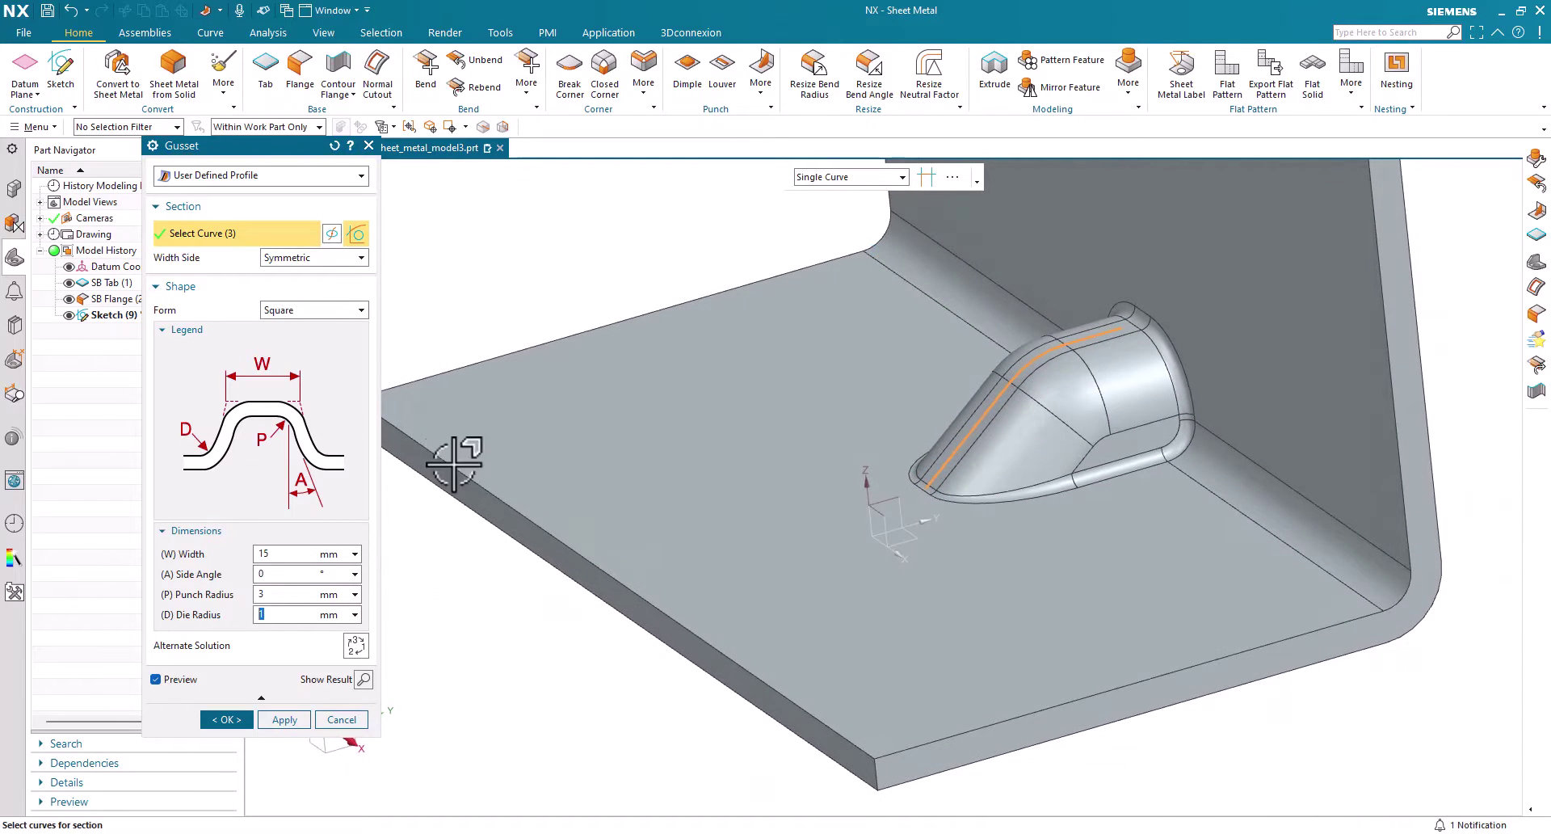
left_click(340, 257)
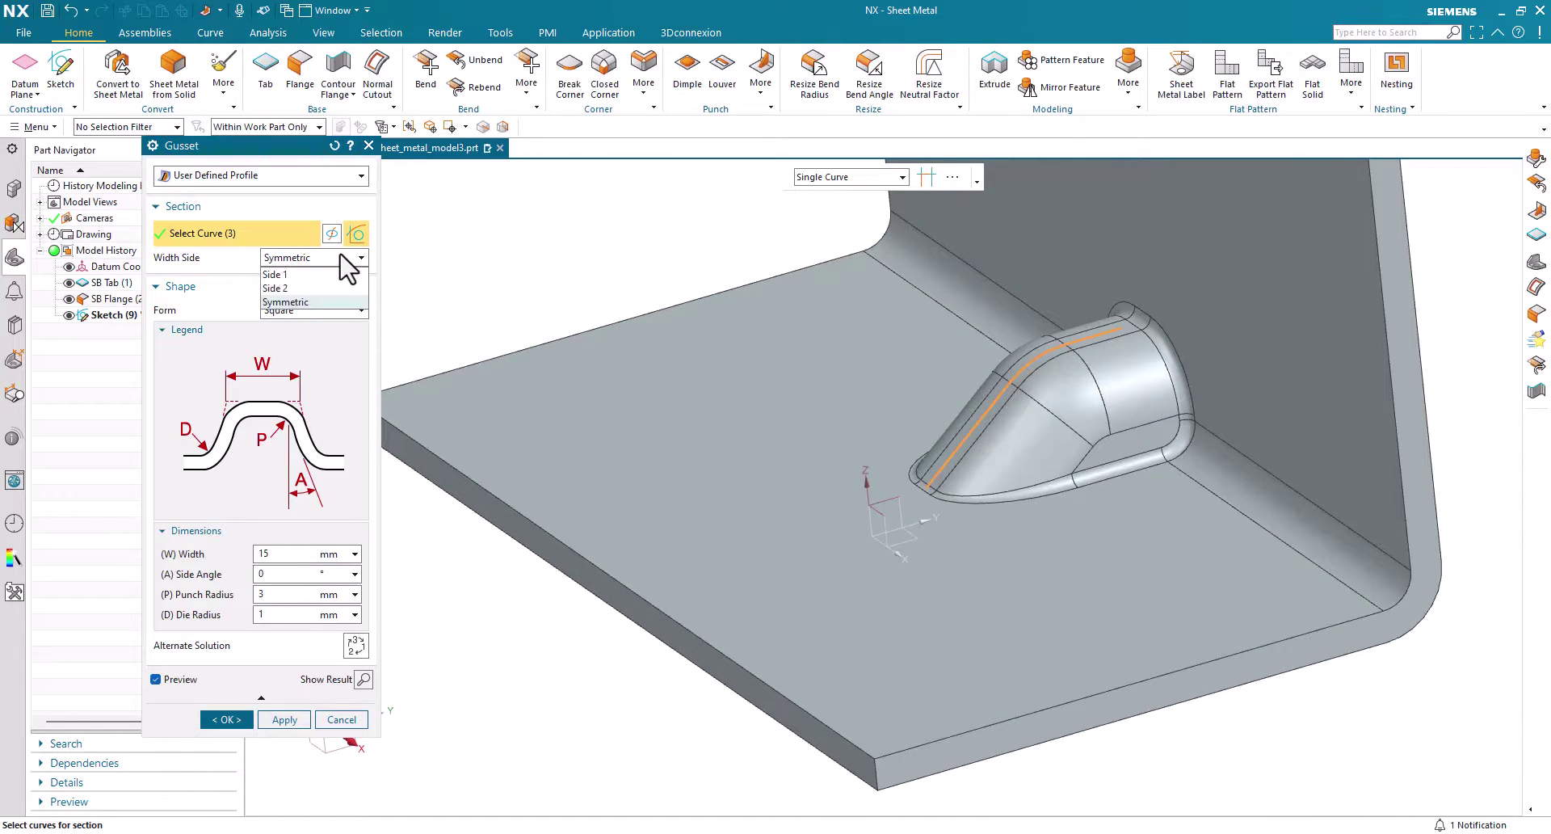
left_click(317, 275)
middle_click_drag(420, 290, 716, 393)
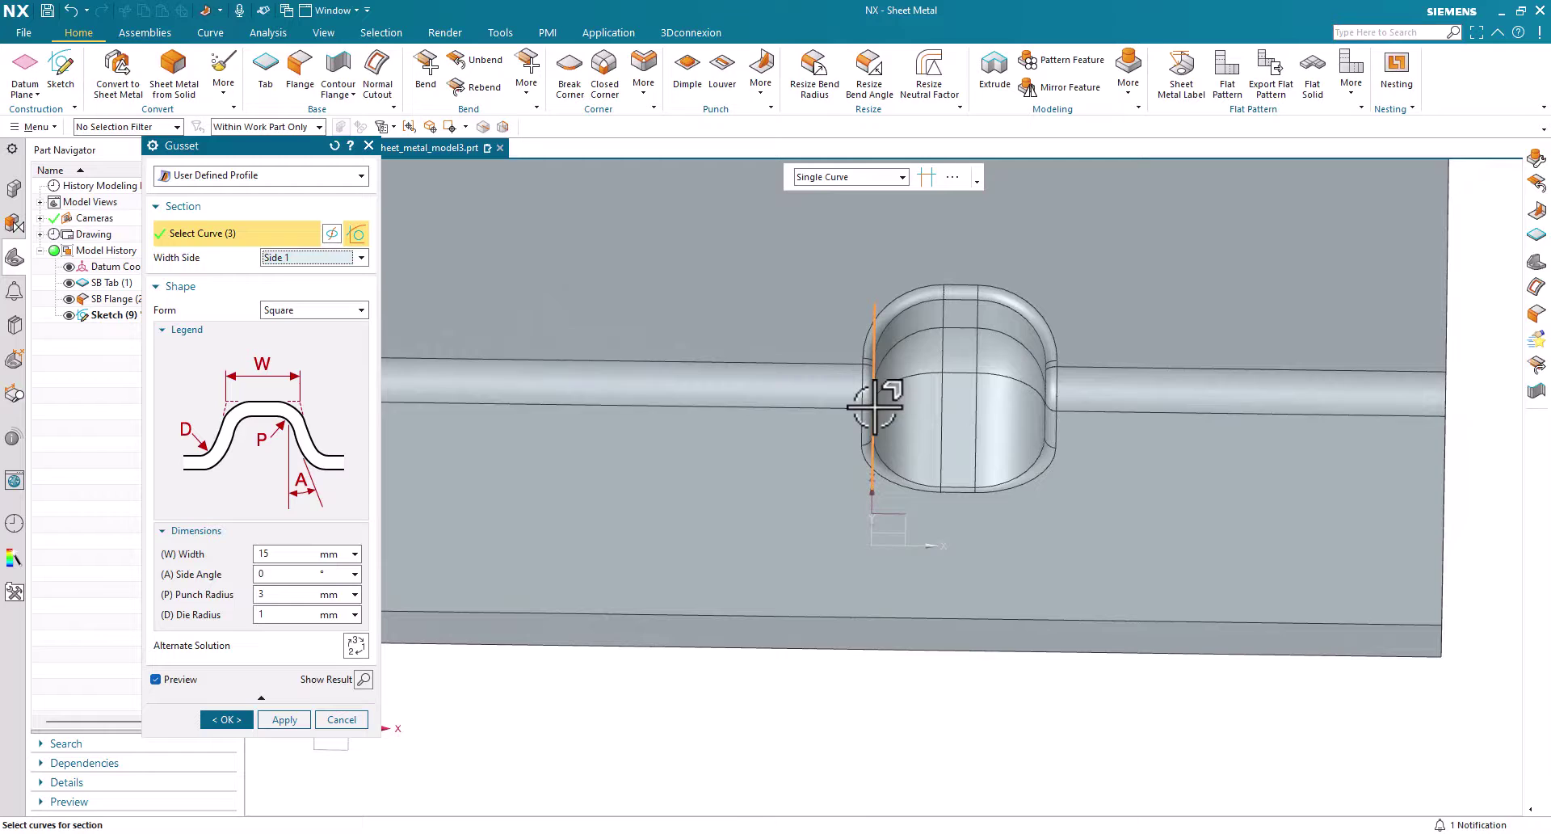
left_click(311, 257)
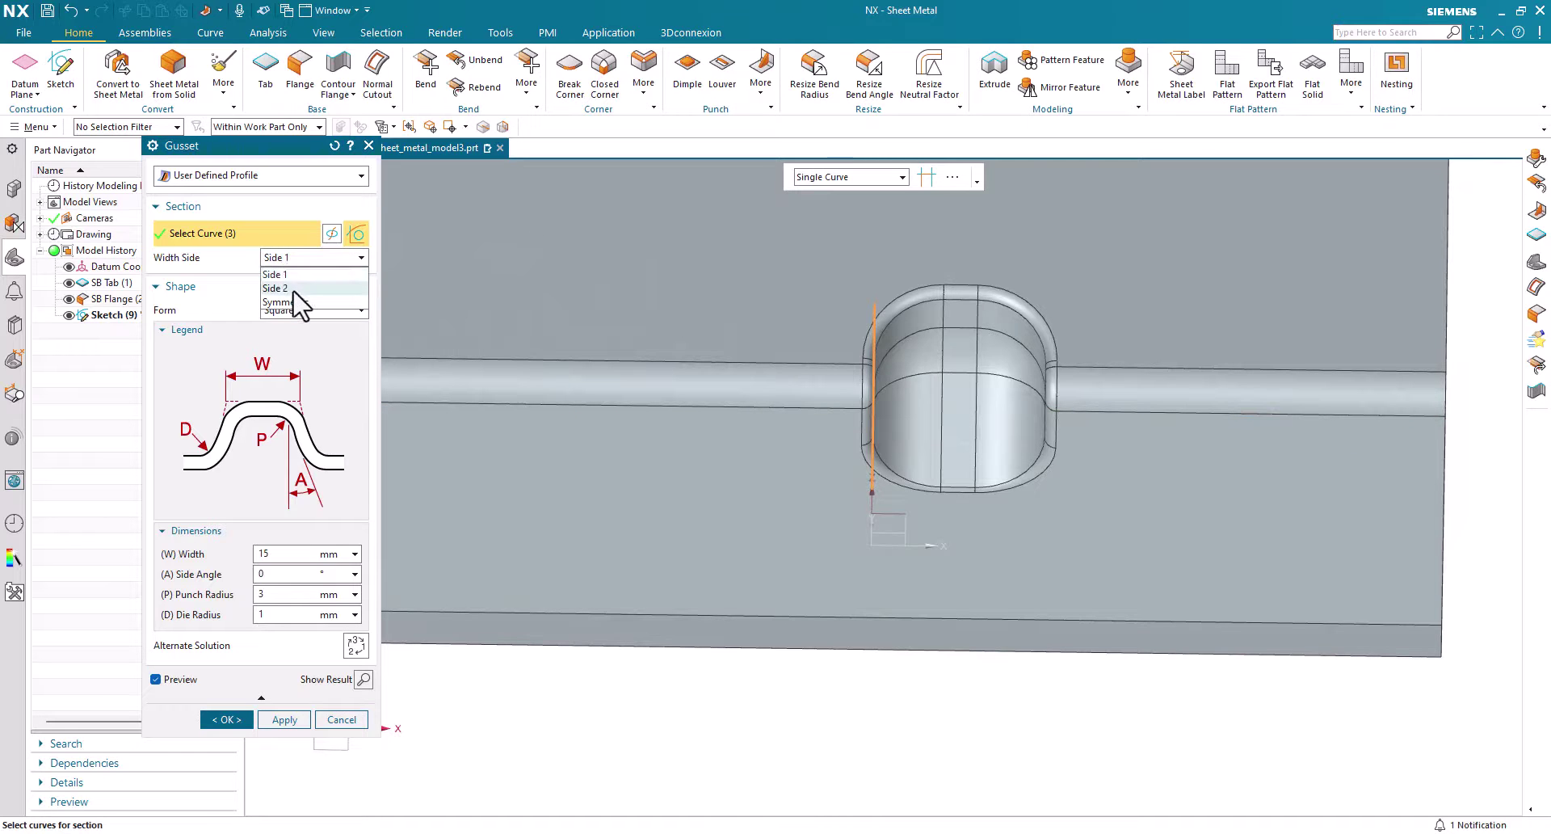
left_click(294, 289)
left_click(297, 258)
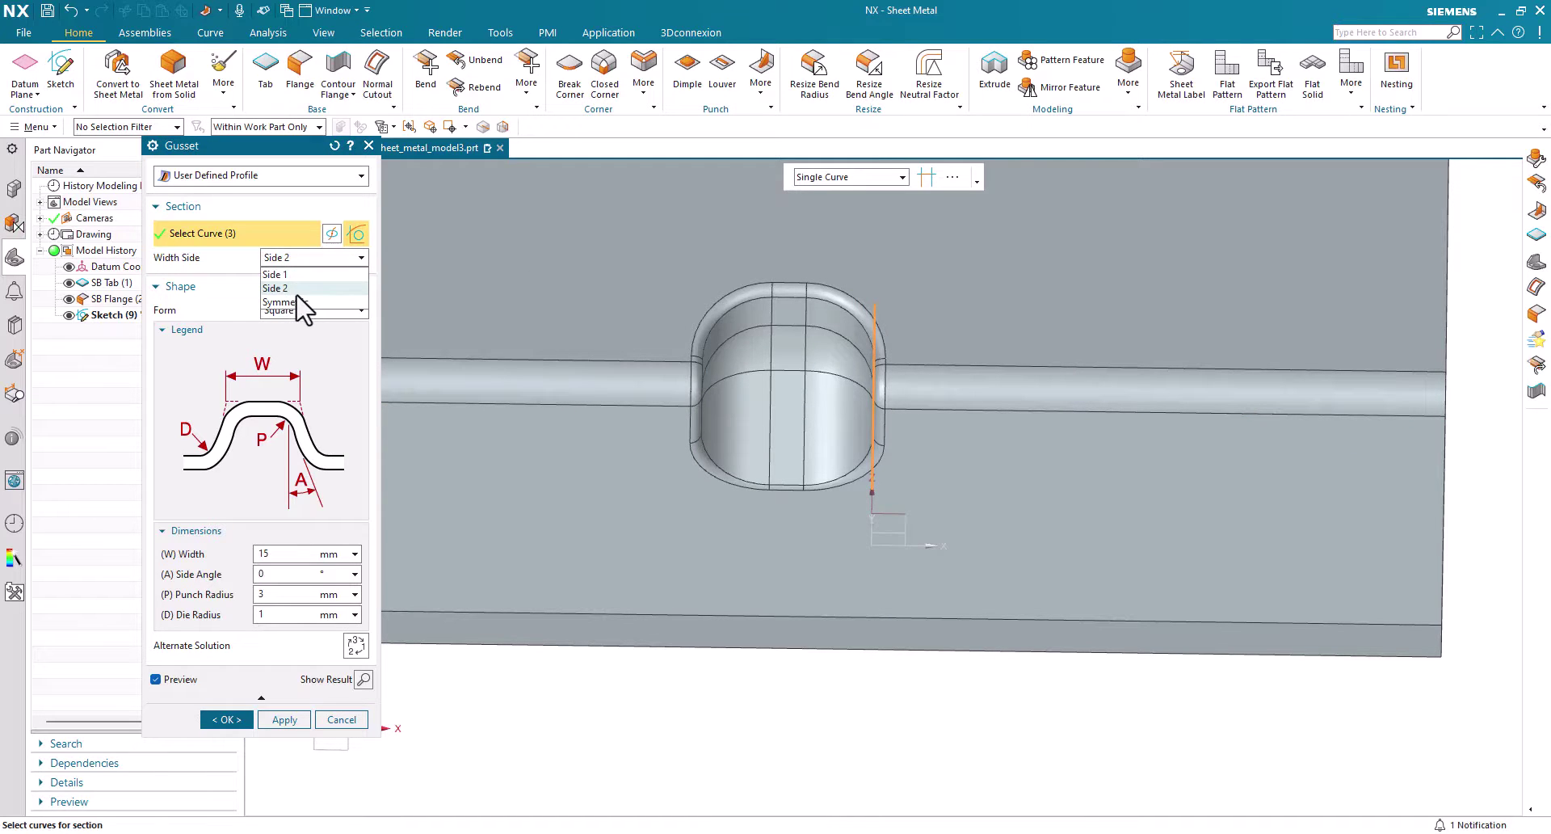
left_click(296, 301)
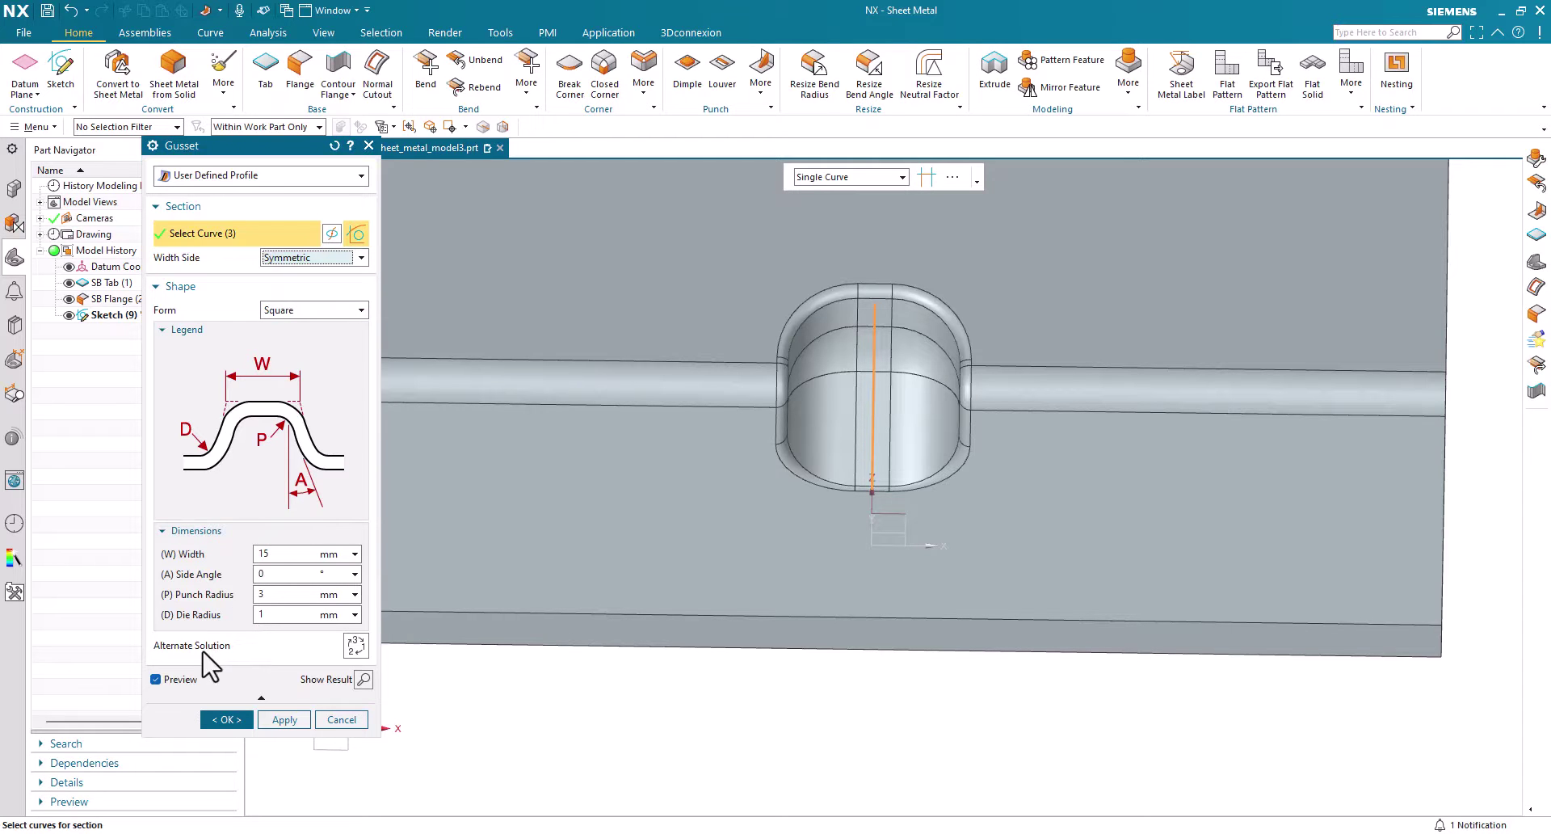
- Try the alternate solution for the 15 mm wide gusset and create the gusset
middle_click_drag(501, 657, 526, 664)
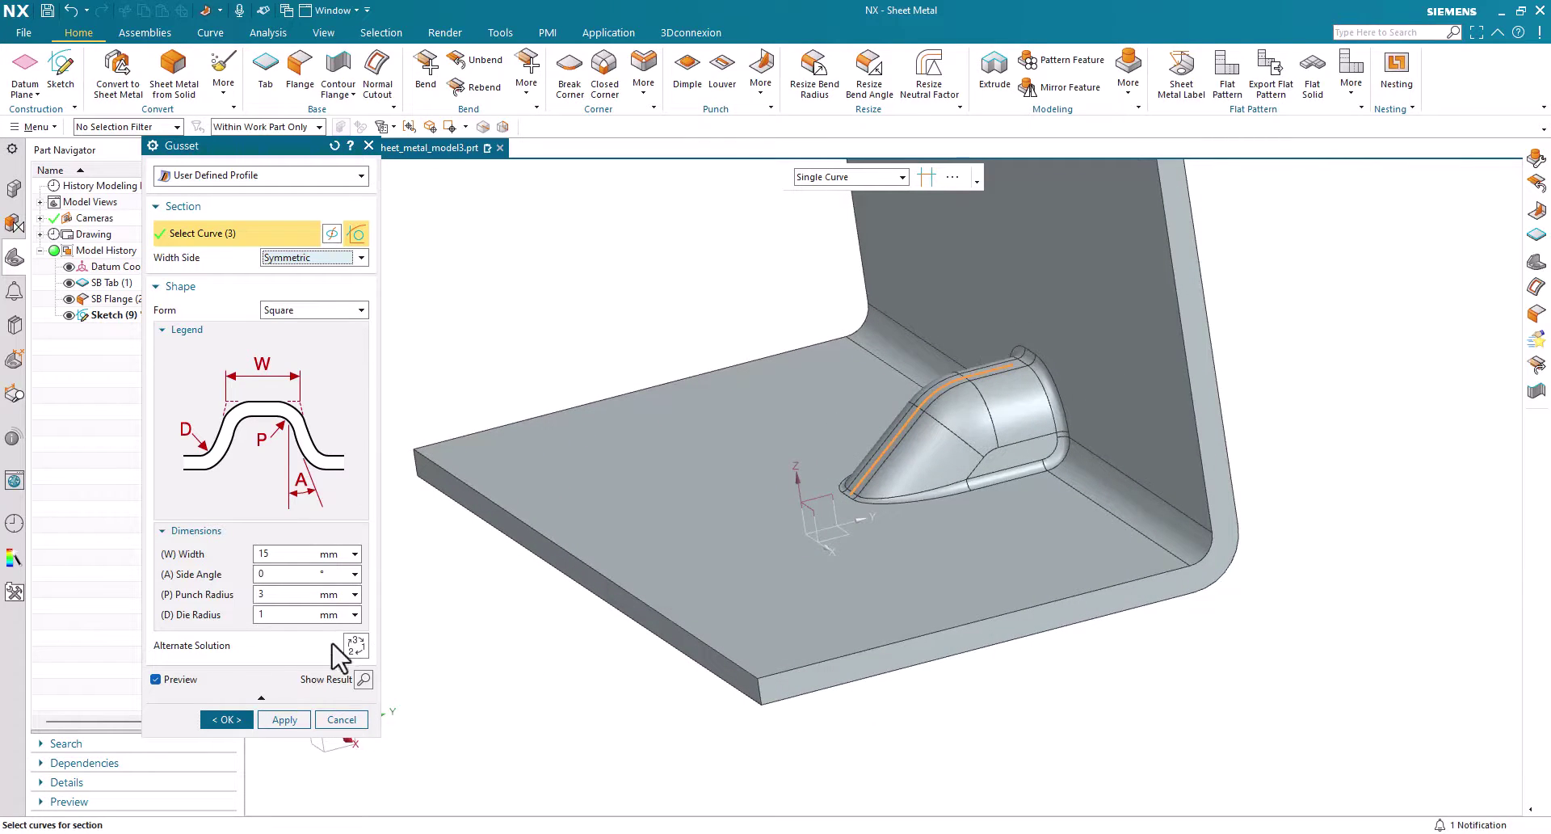
left_click(356, 644)
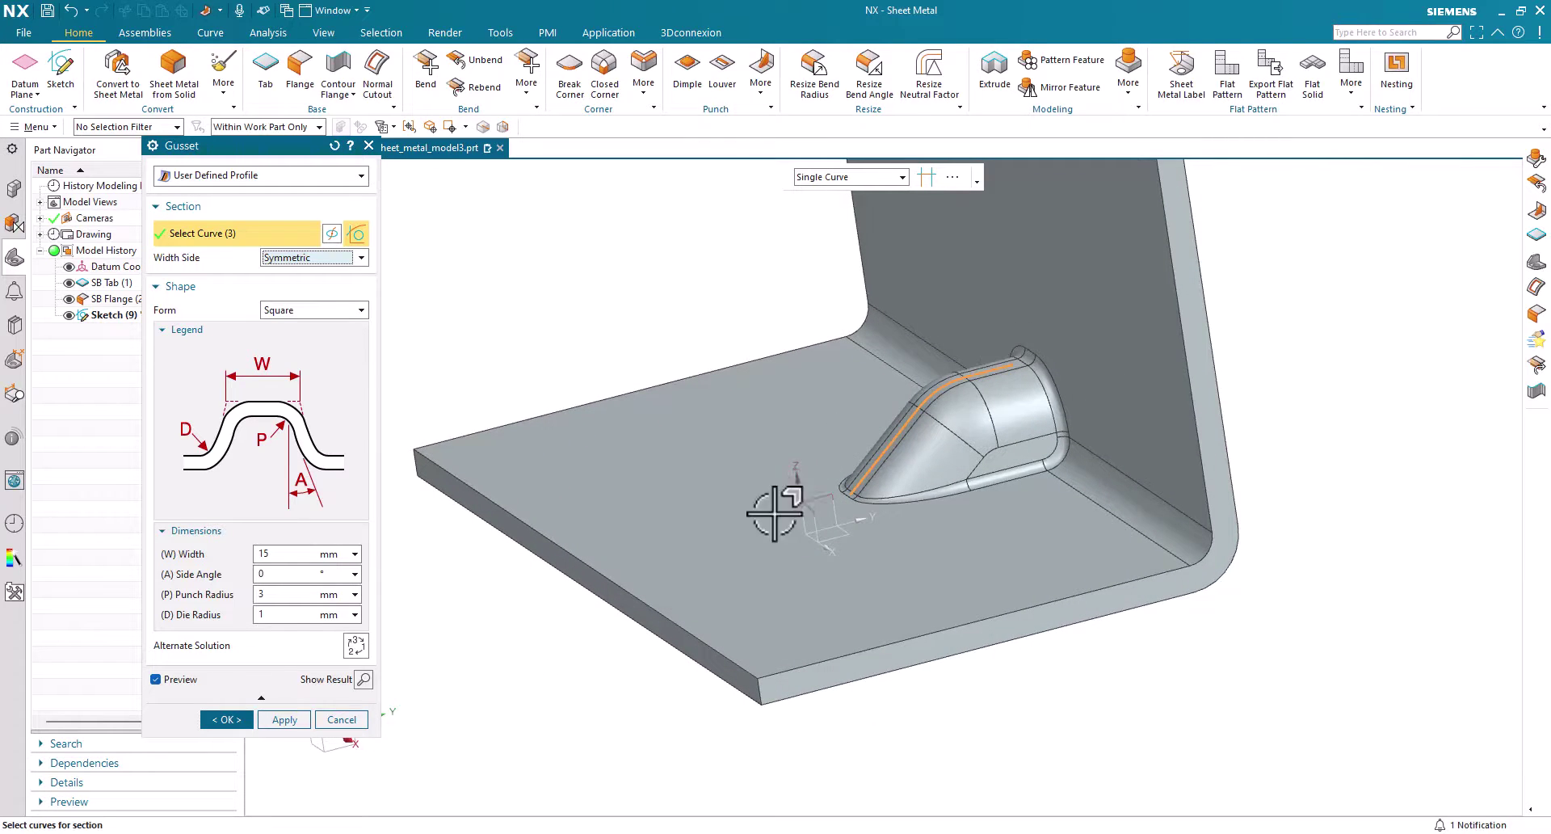
left_click(354, 644)
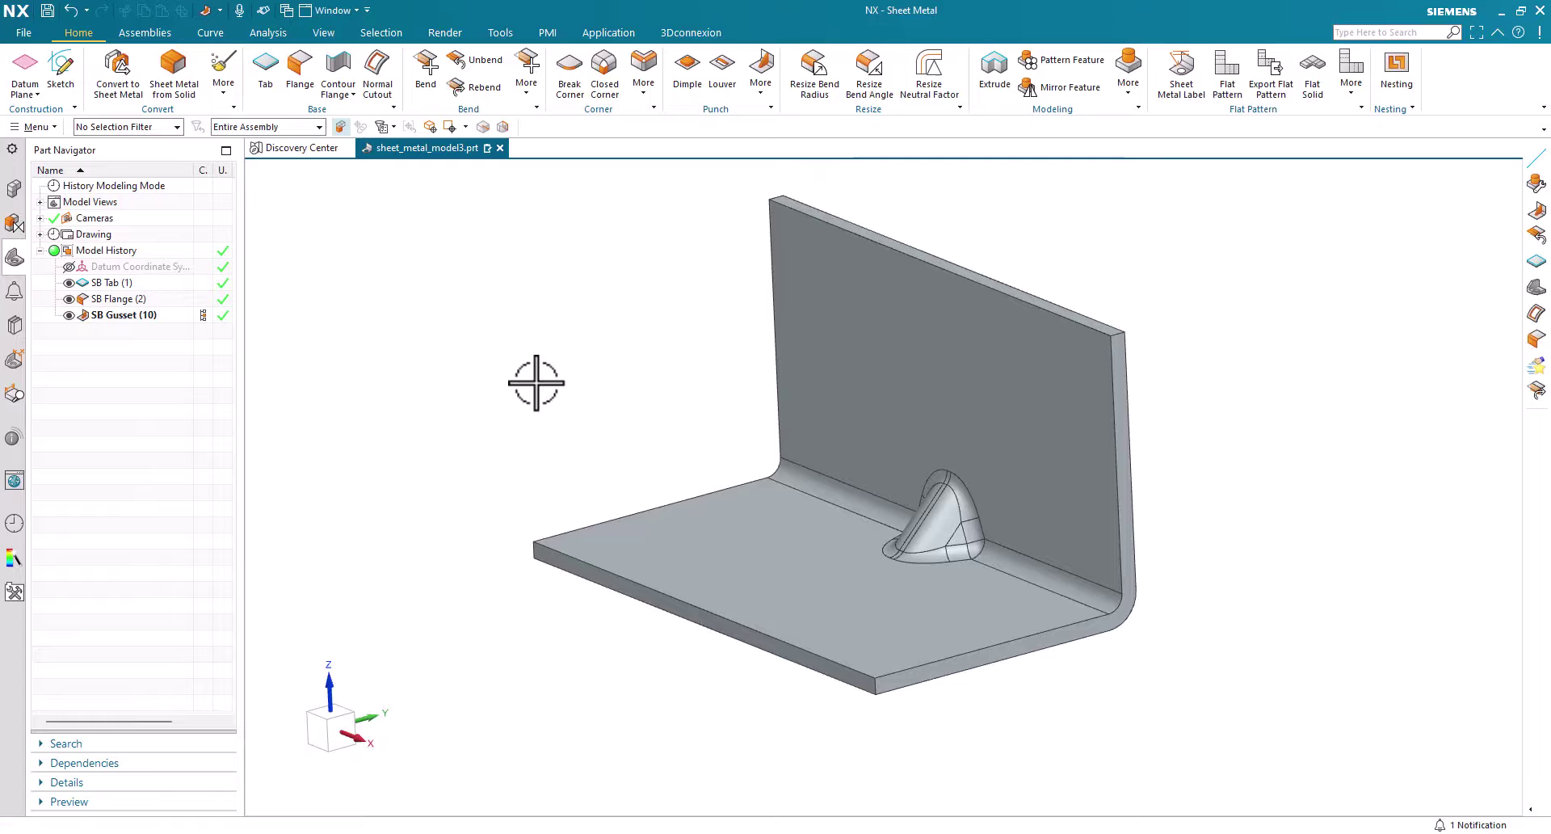
- Unbend the part at the flange bend, keeping the upper face of the base tab stationary
middle_click_drag(536, 383, 395, 367)
left_click(483, 61)
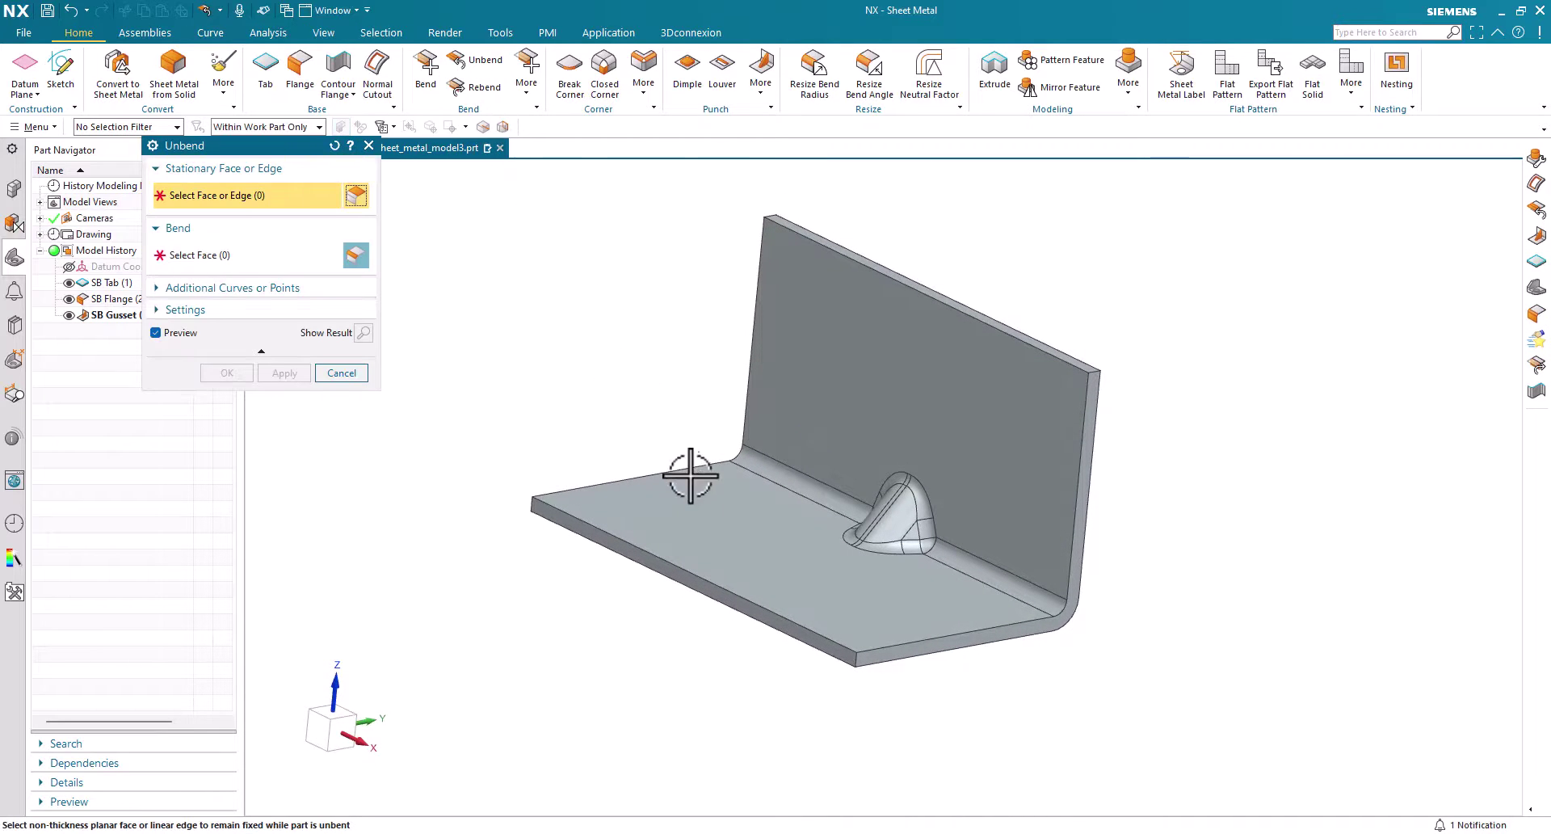
left_click(709, 503)
left_click(779, 471)
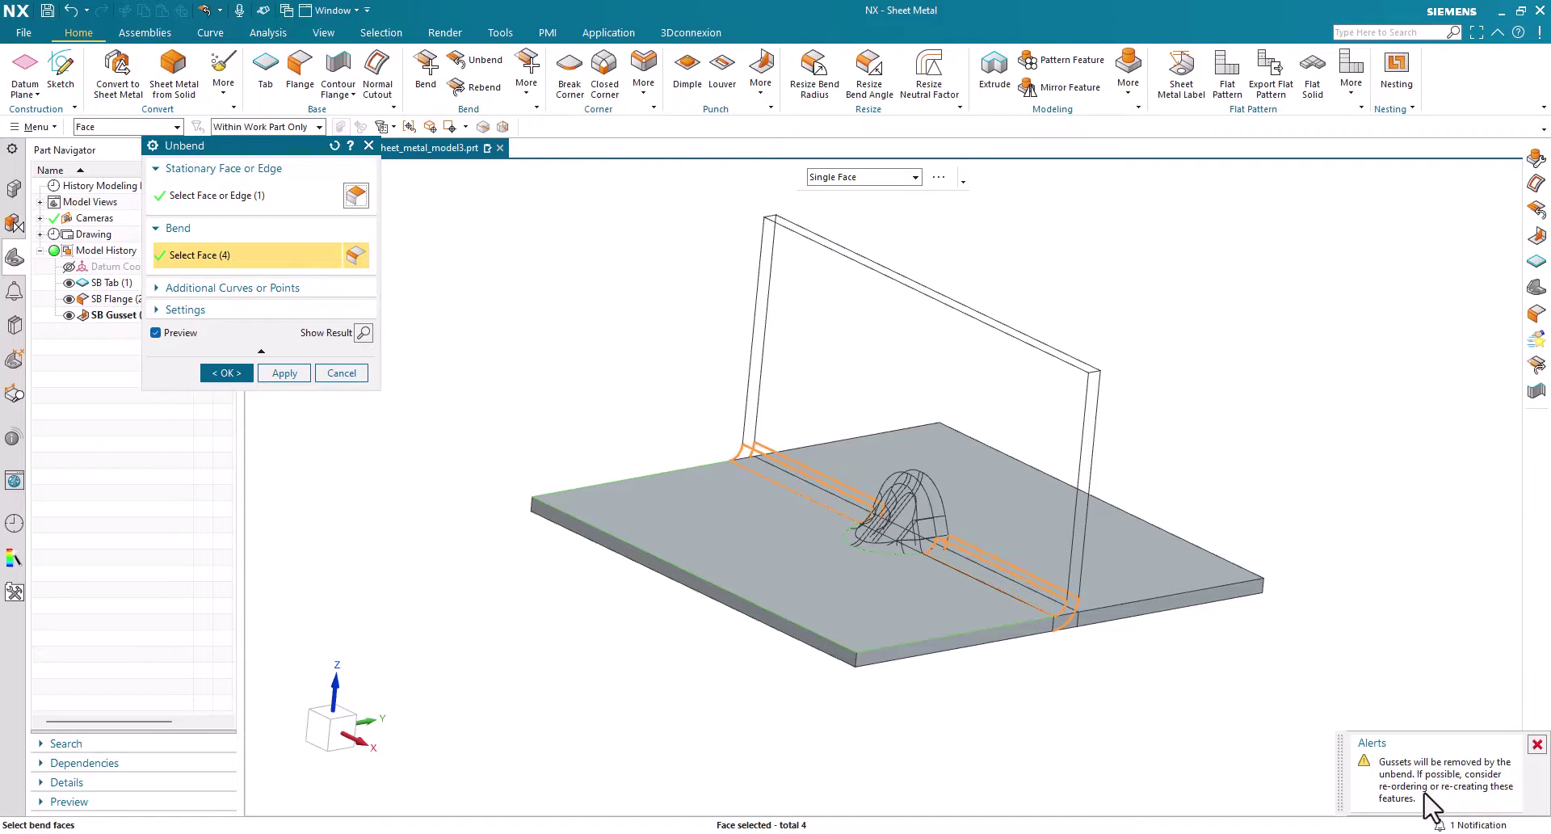
left_click(230, 373)
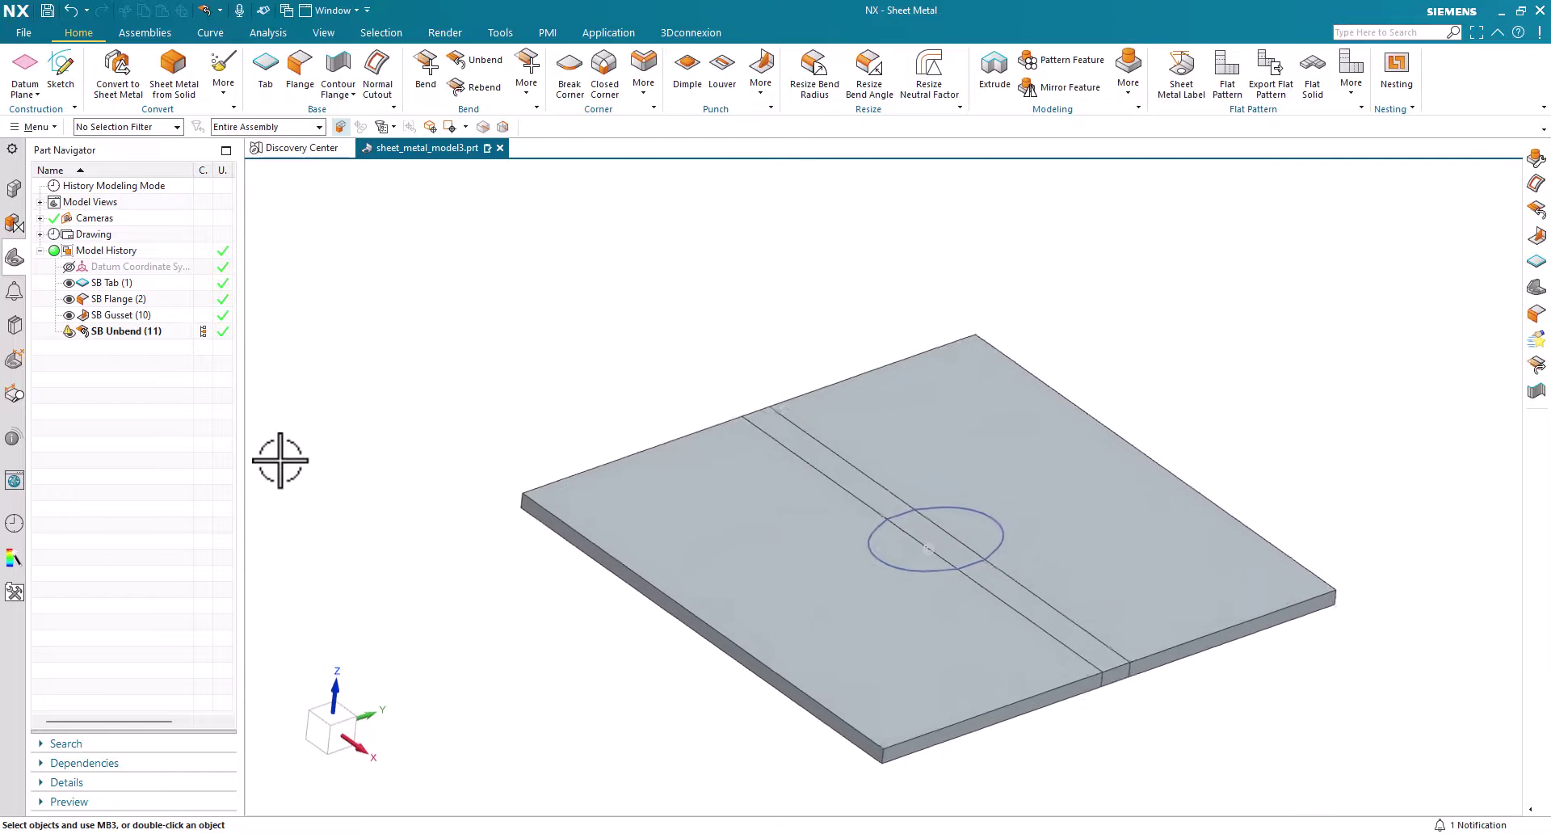
- Create a Normal Cutout through the flattened sheet from a sketched circle centred just outside the edge at one end of the bend
mouse_move(133, 348)
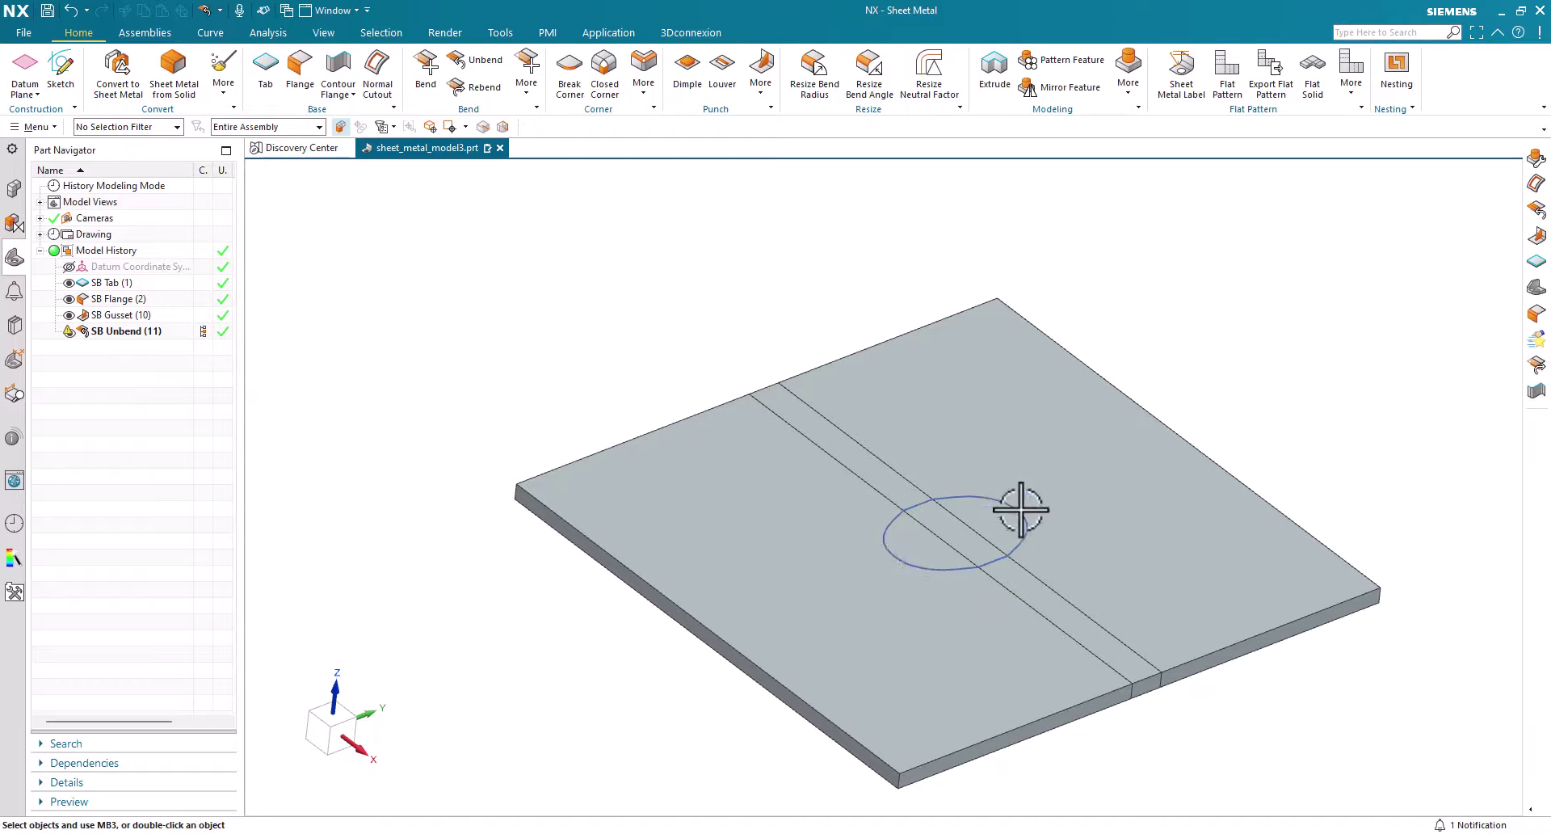
left_click(376, 65)
left_click(919, 736)
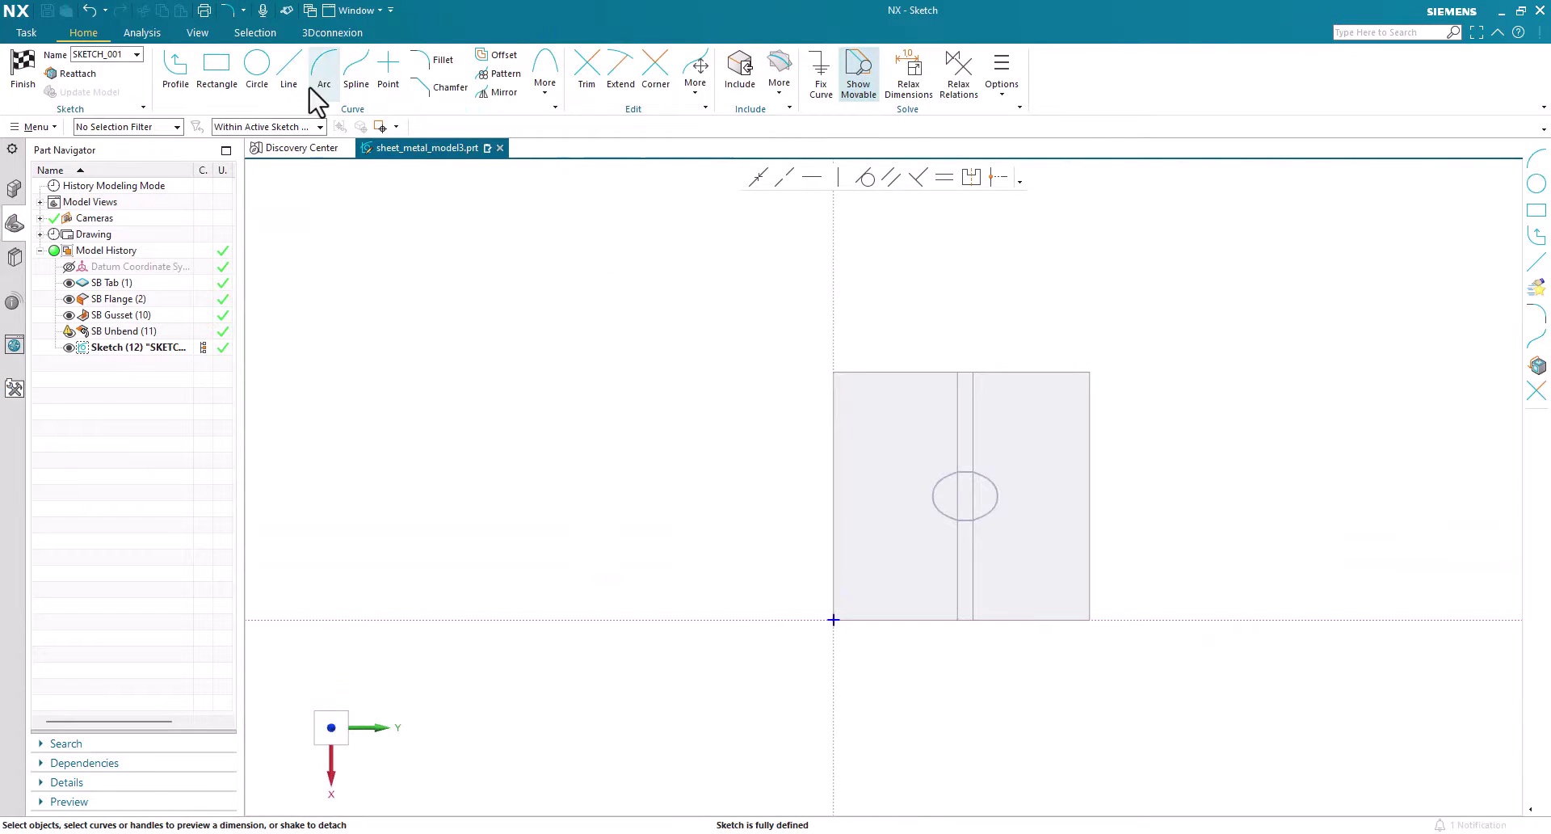
left_click(257, 64)
left_click(959, 656)
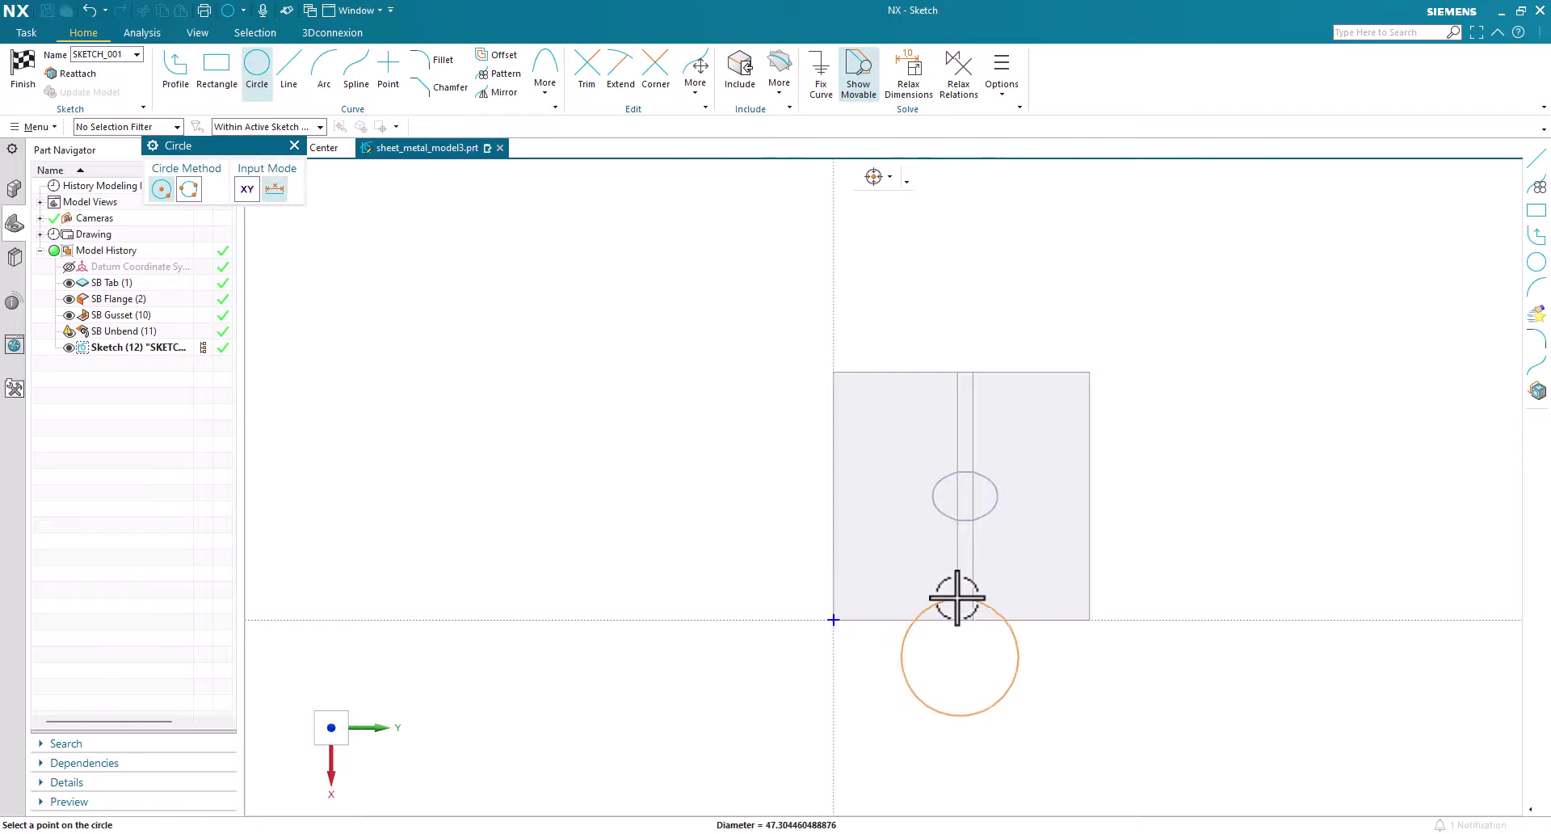
left_click(961, 556)
key("ctrl+q")
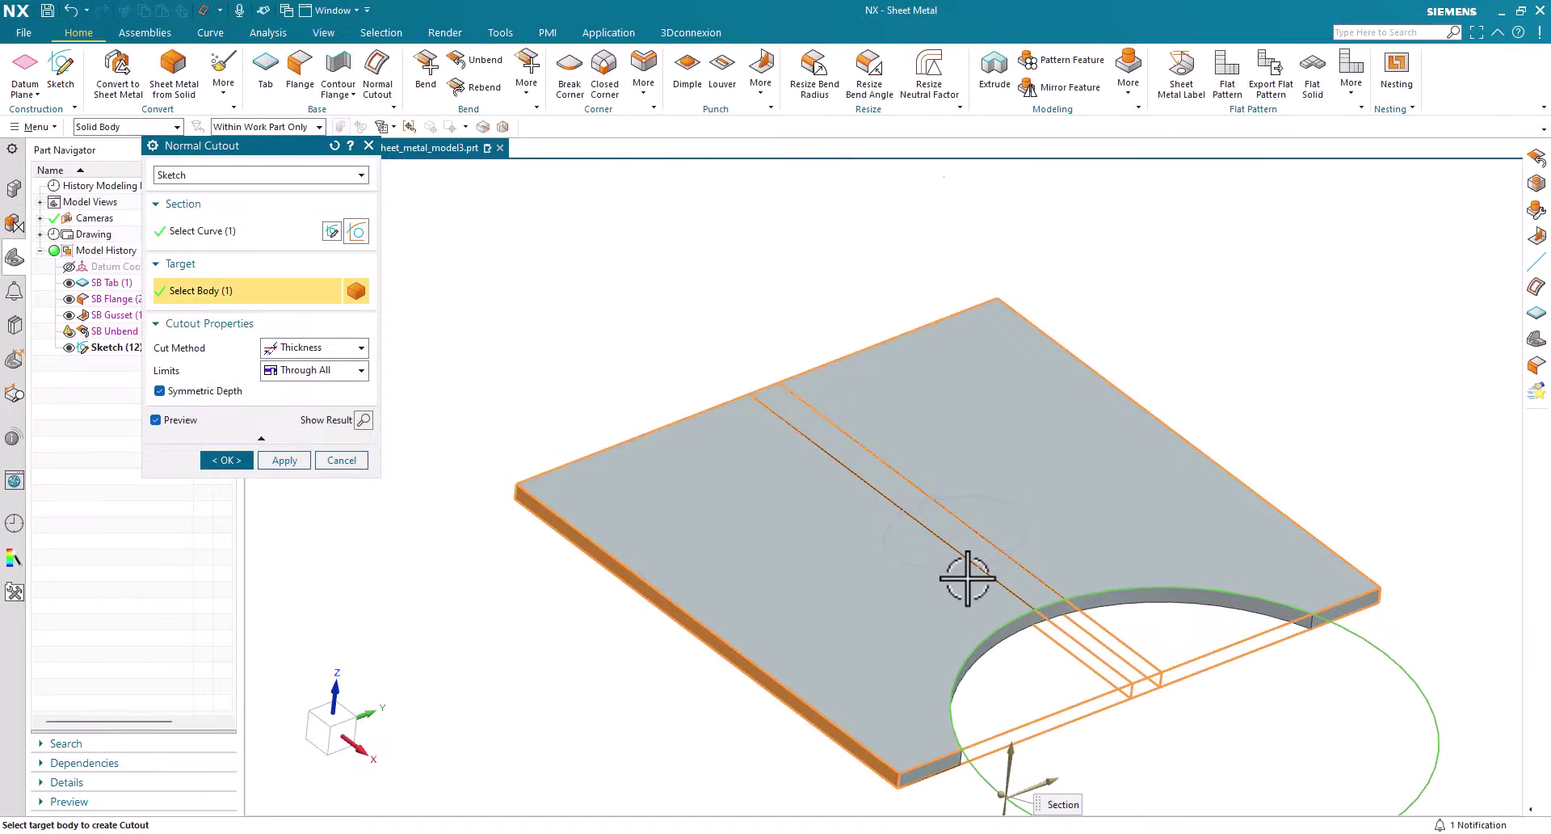
left_click(232, 460)
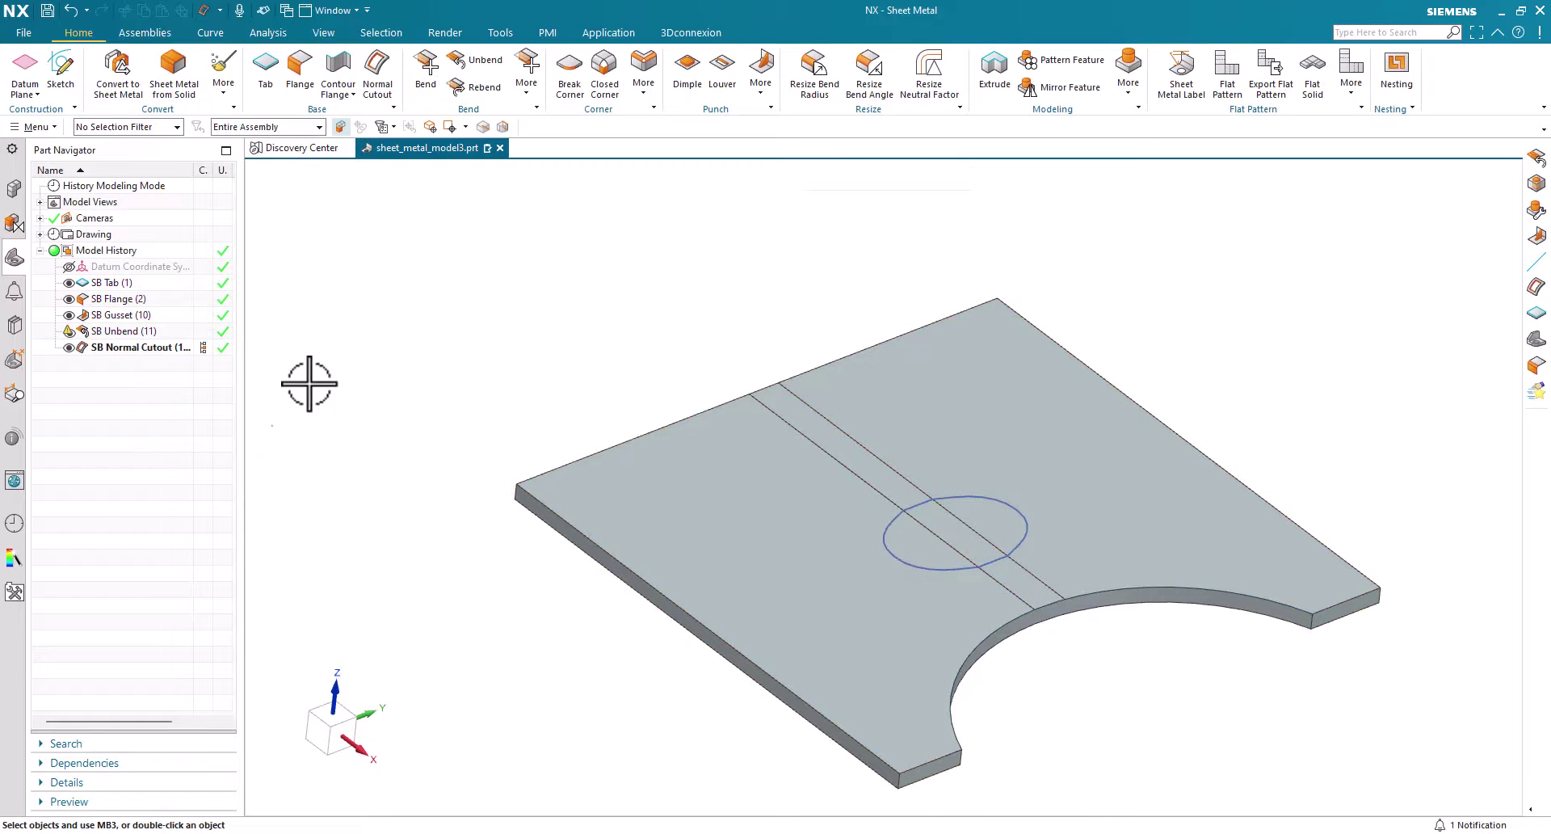
- Rebend the notched sheet at its flattened bend face
left_click(481, 87)
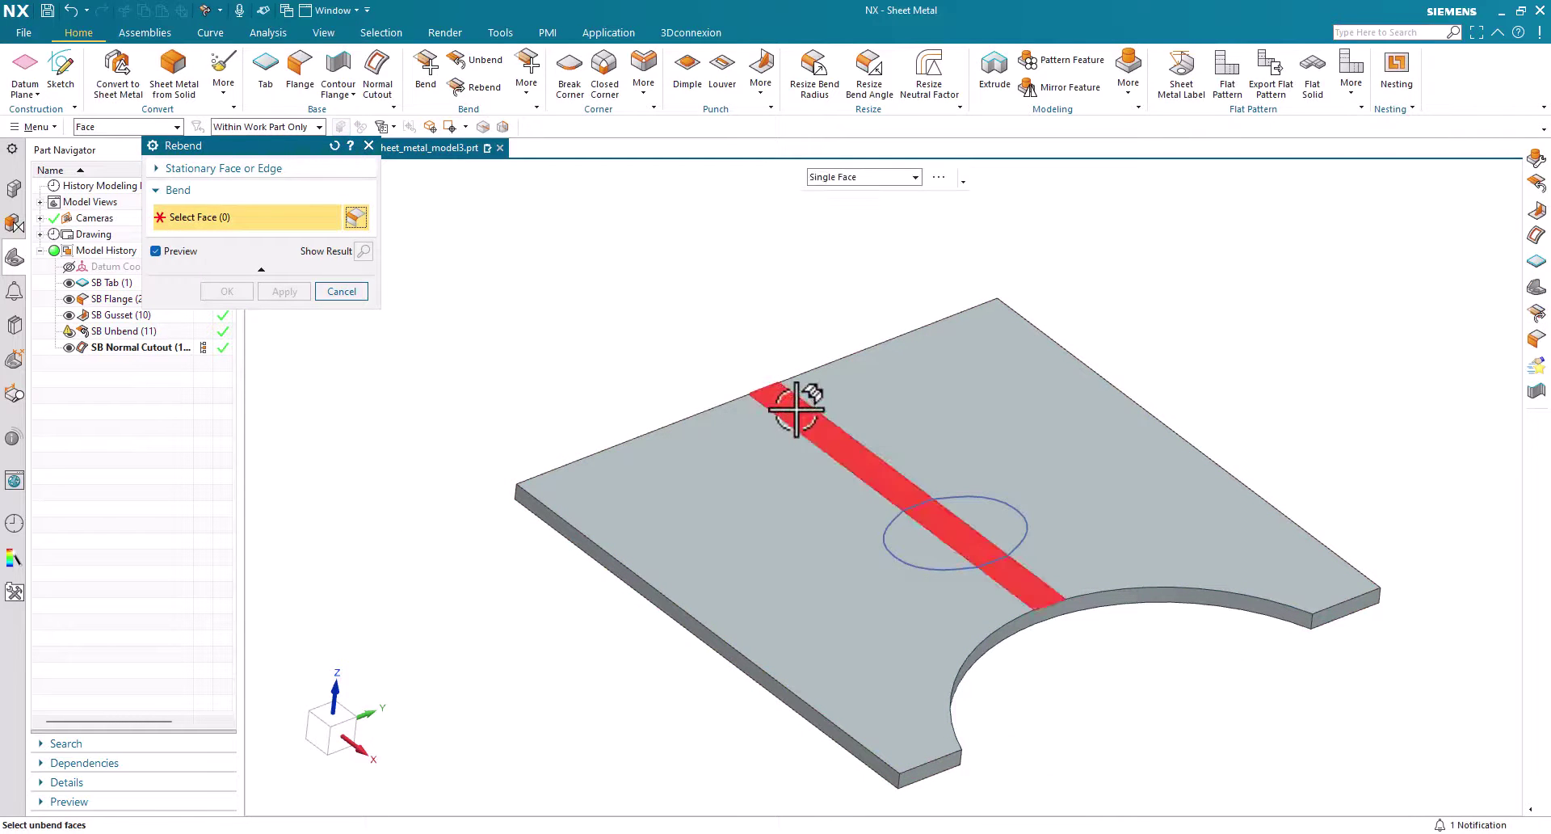
left_click(734, 406)
left_click(228, 291)
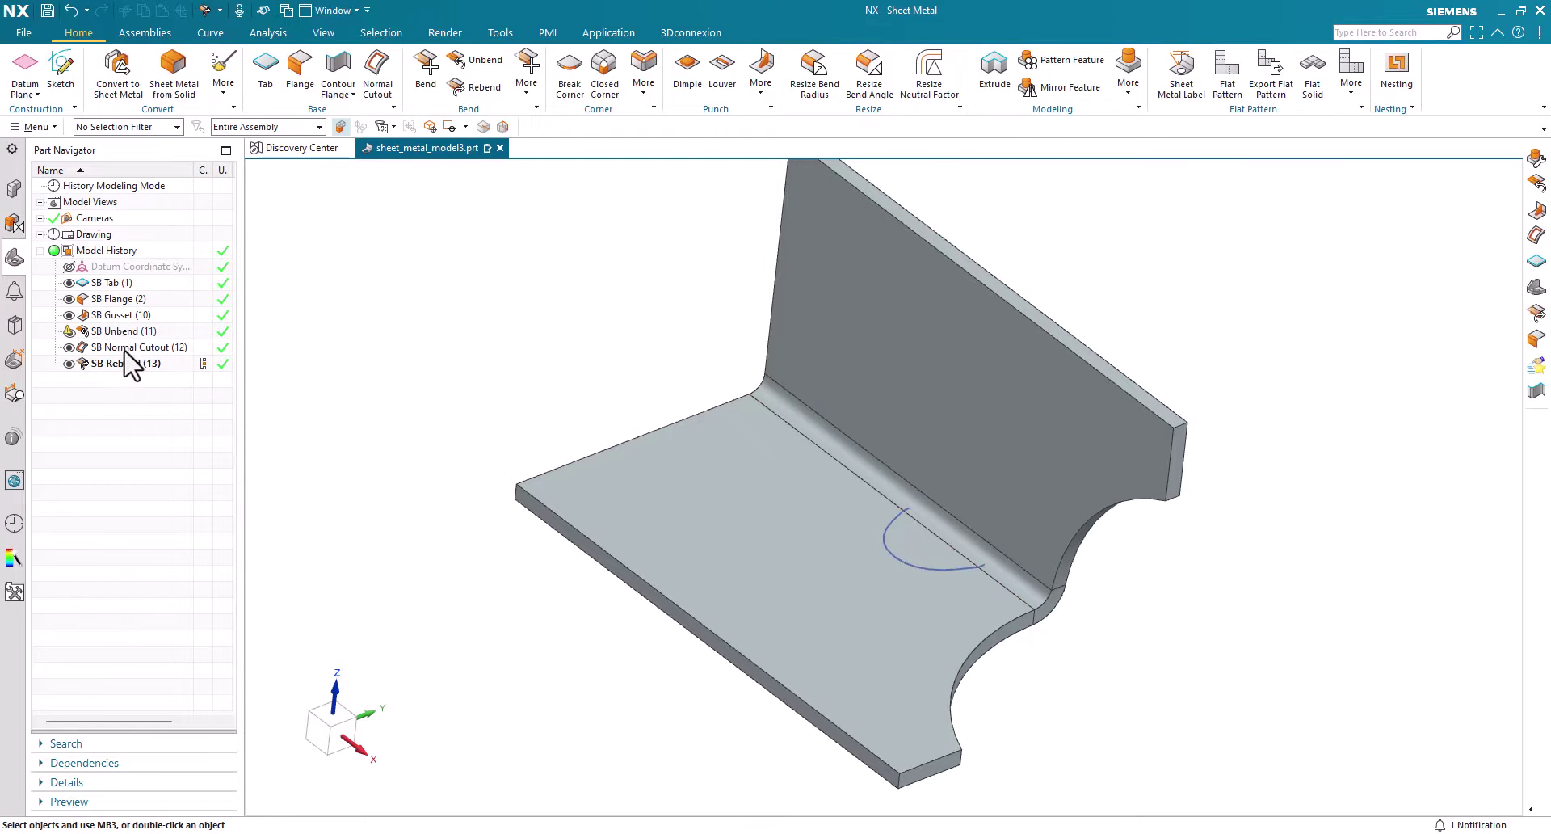
- Reorder the gusset feature in the model history so that it follows the rebend
left_click(110, 316)
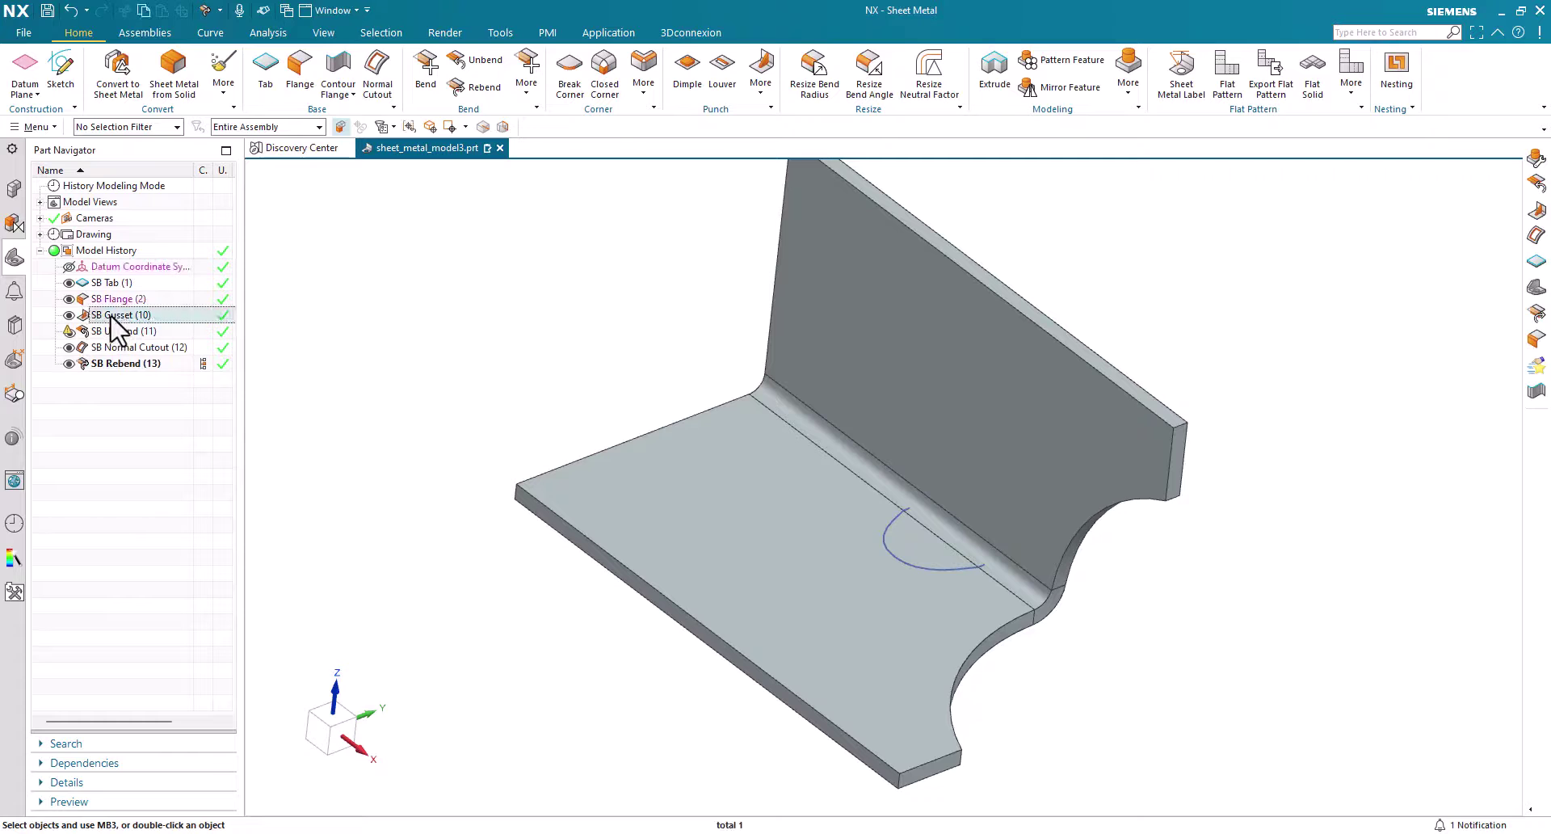
left_click_drag(112, 325, 114, 378)
middle_click_drag(315, 477, 422, 485)
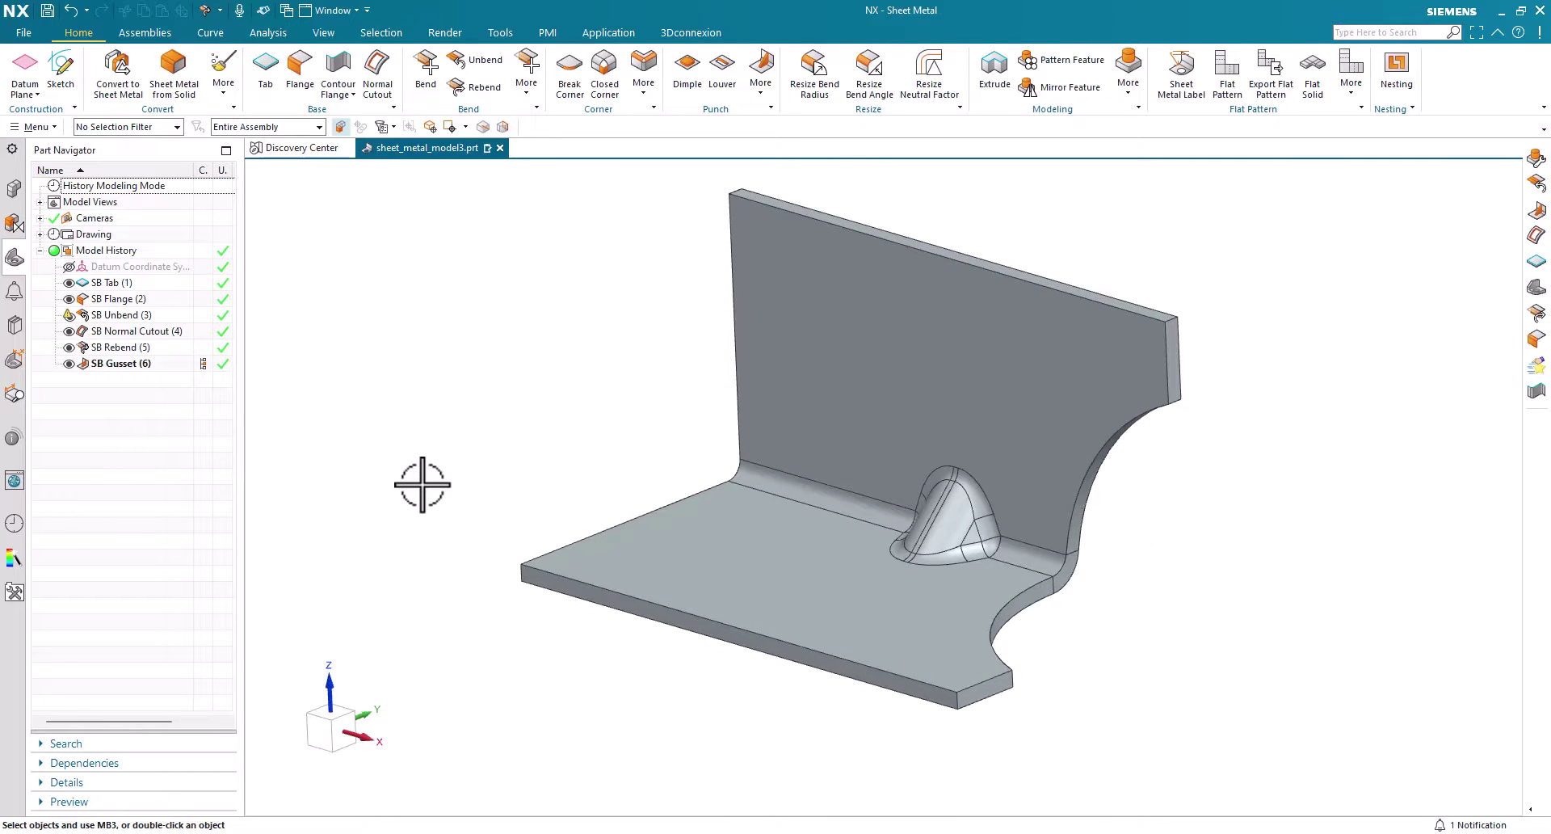